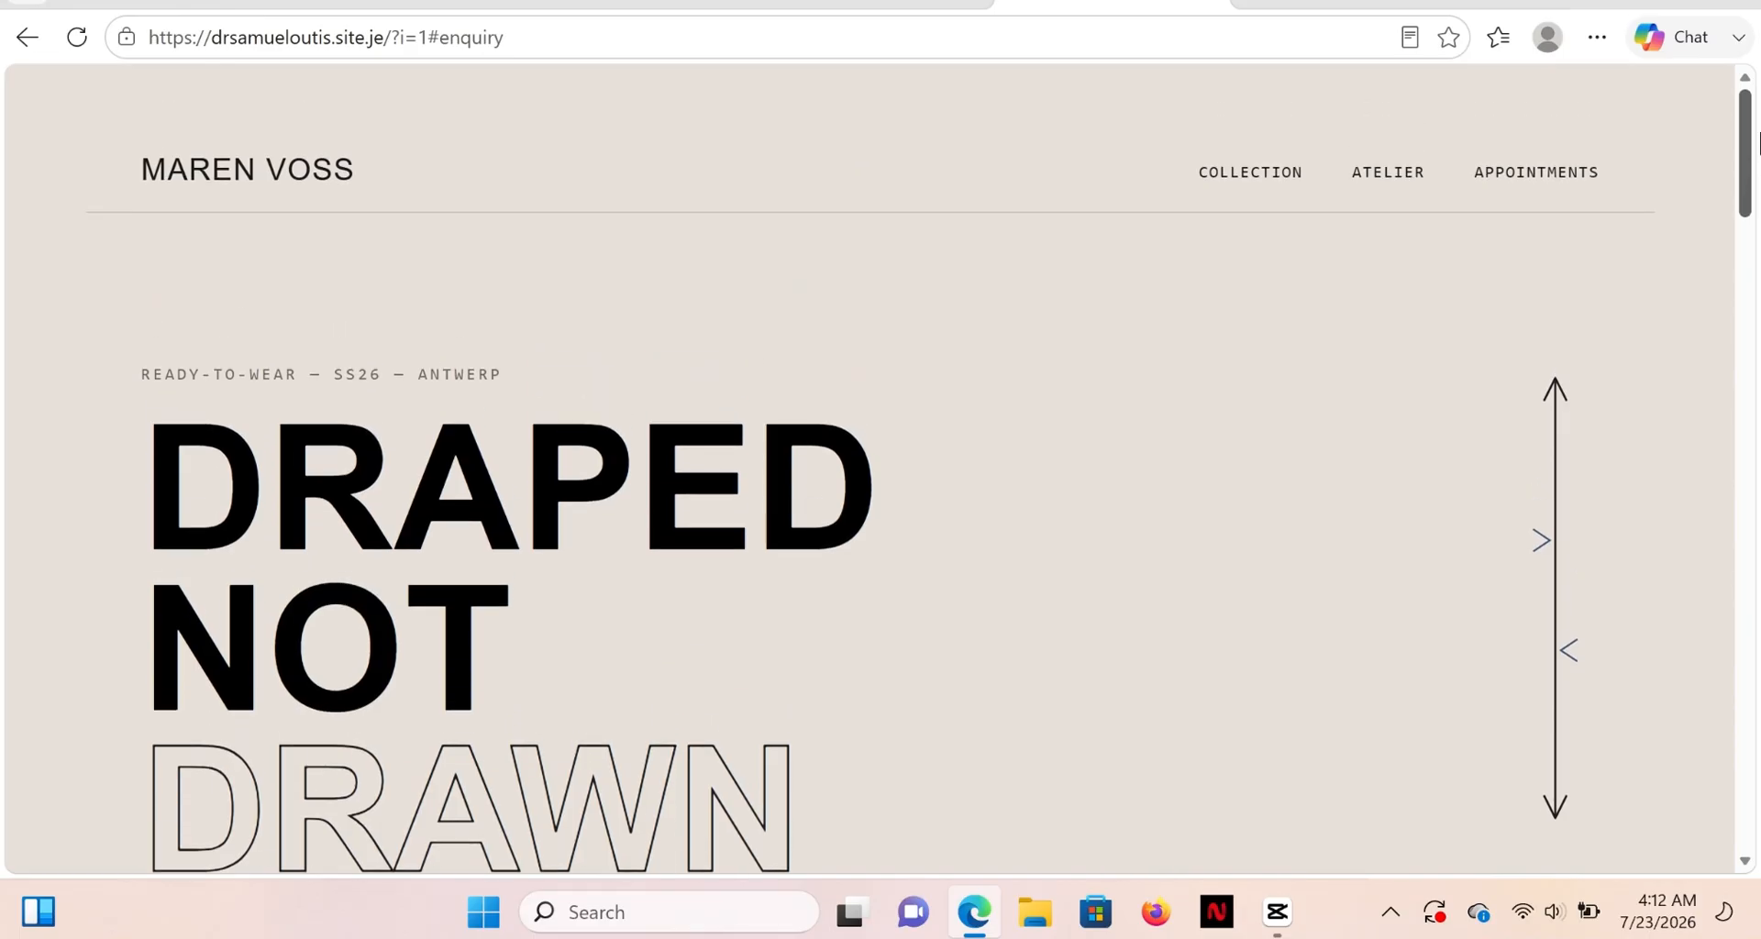
View the Collection, Atelier and Appointments sections of the live fashion designer homepage.
click(1277, 192)
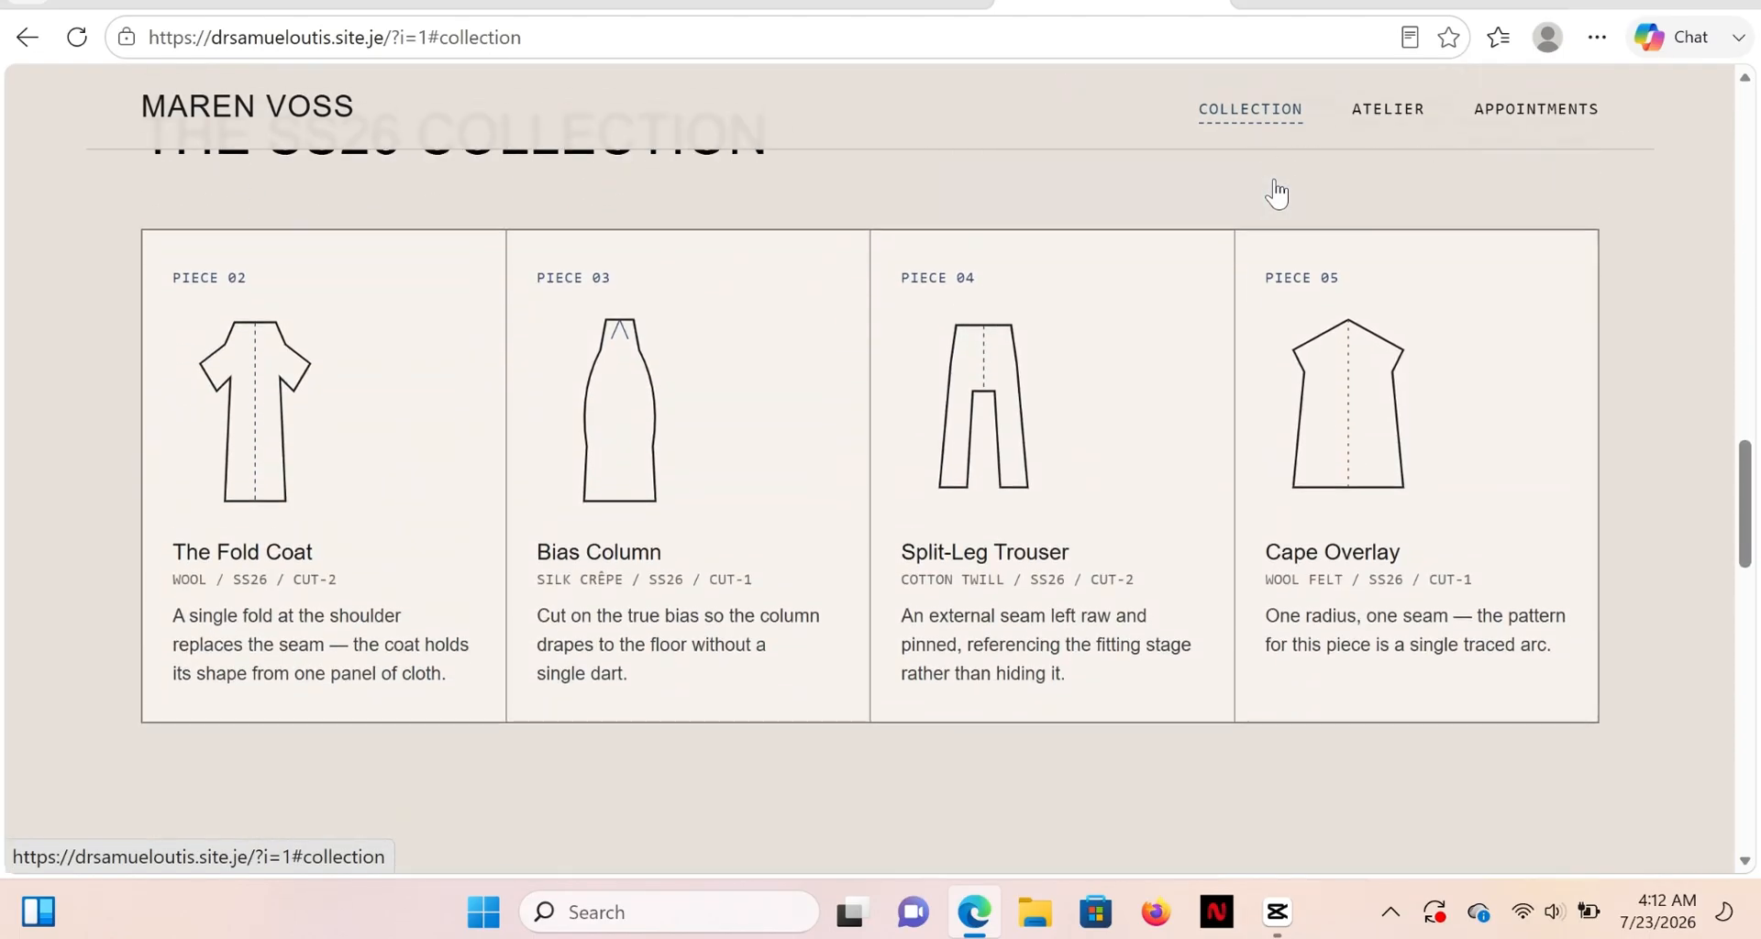
click(1370, 116)
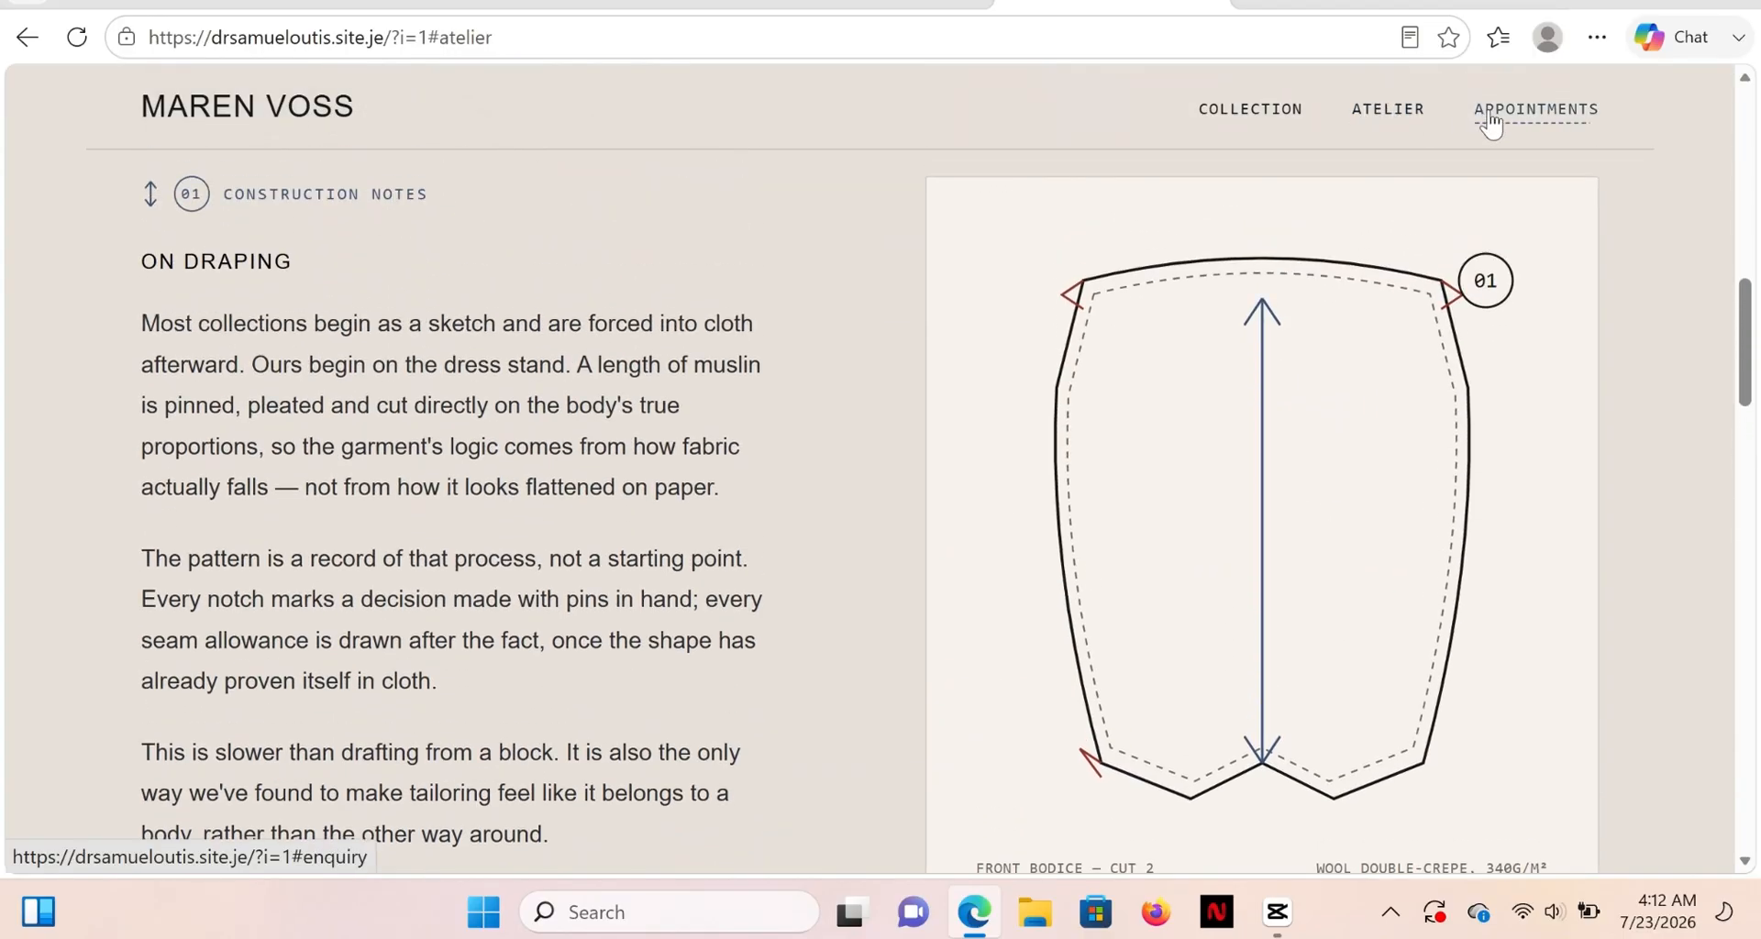
click(1490, 123)
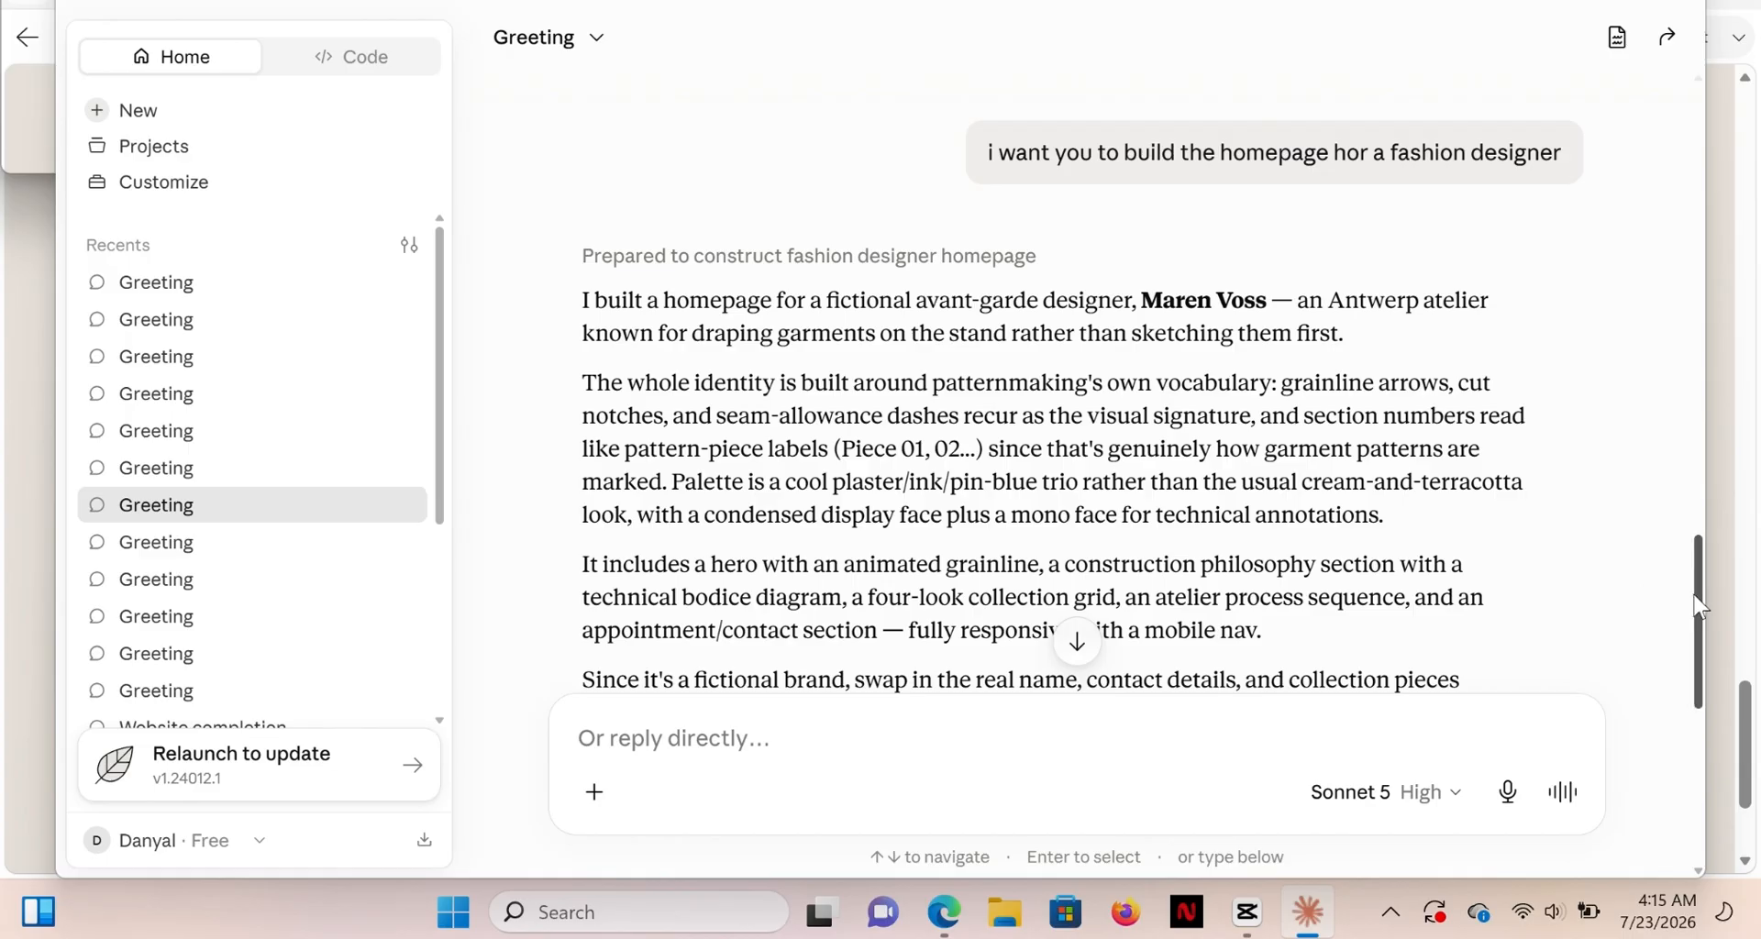
drag(1697, 606, 1702, 633)
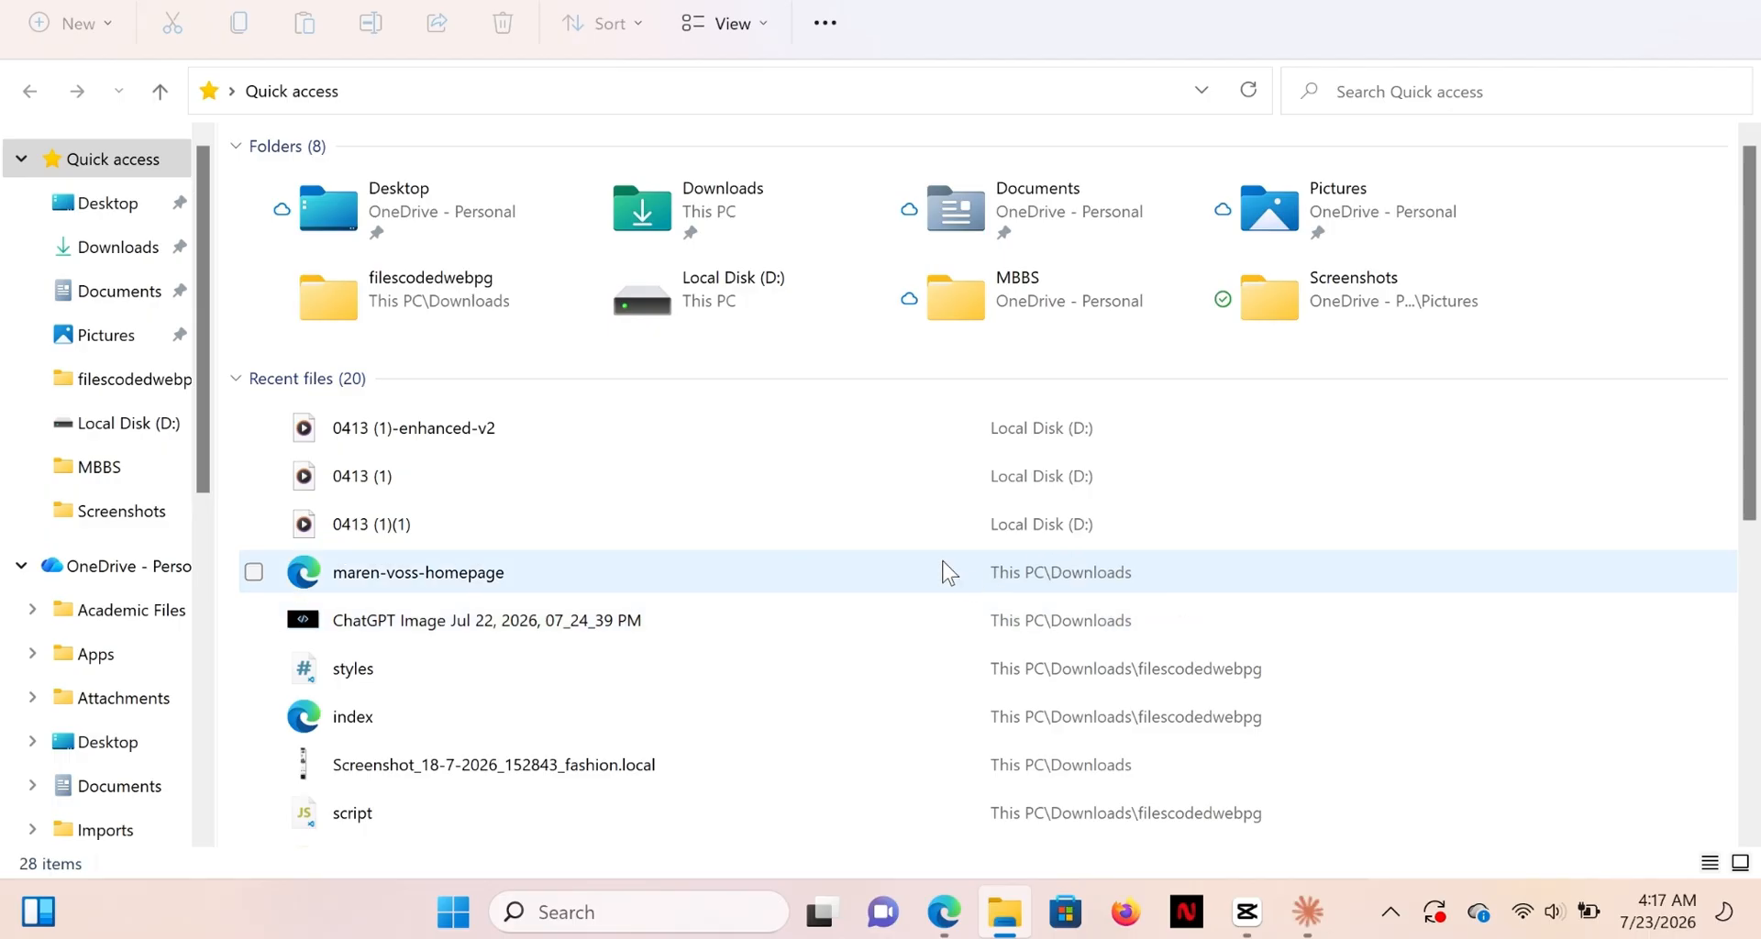
right_click(947, 572)
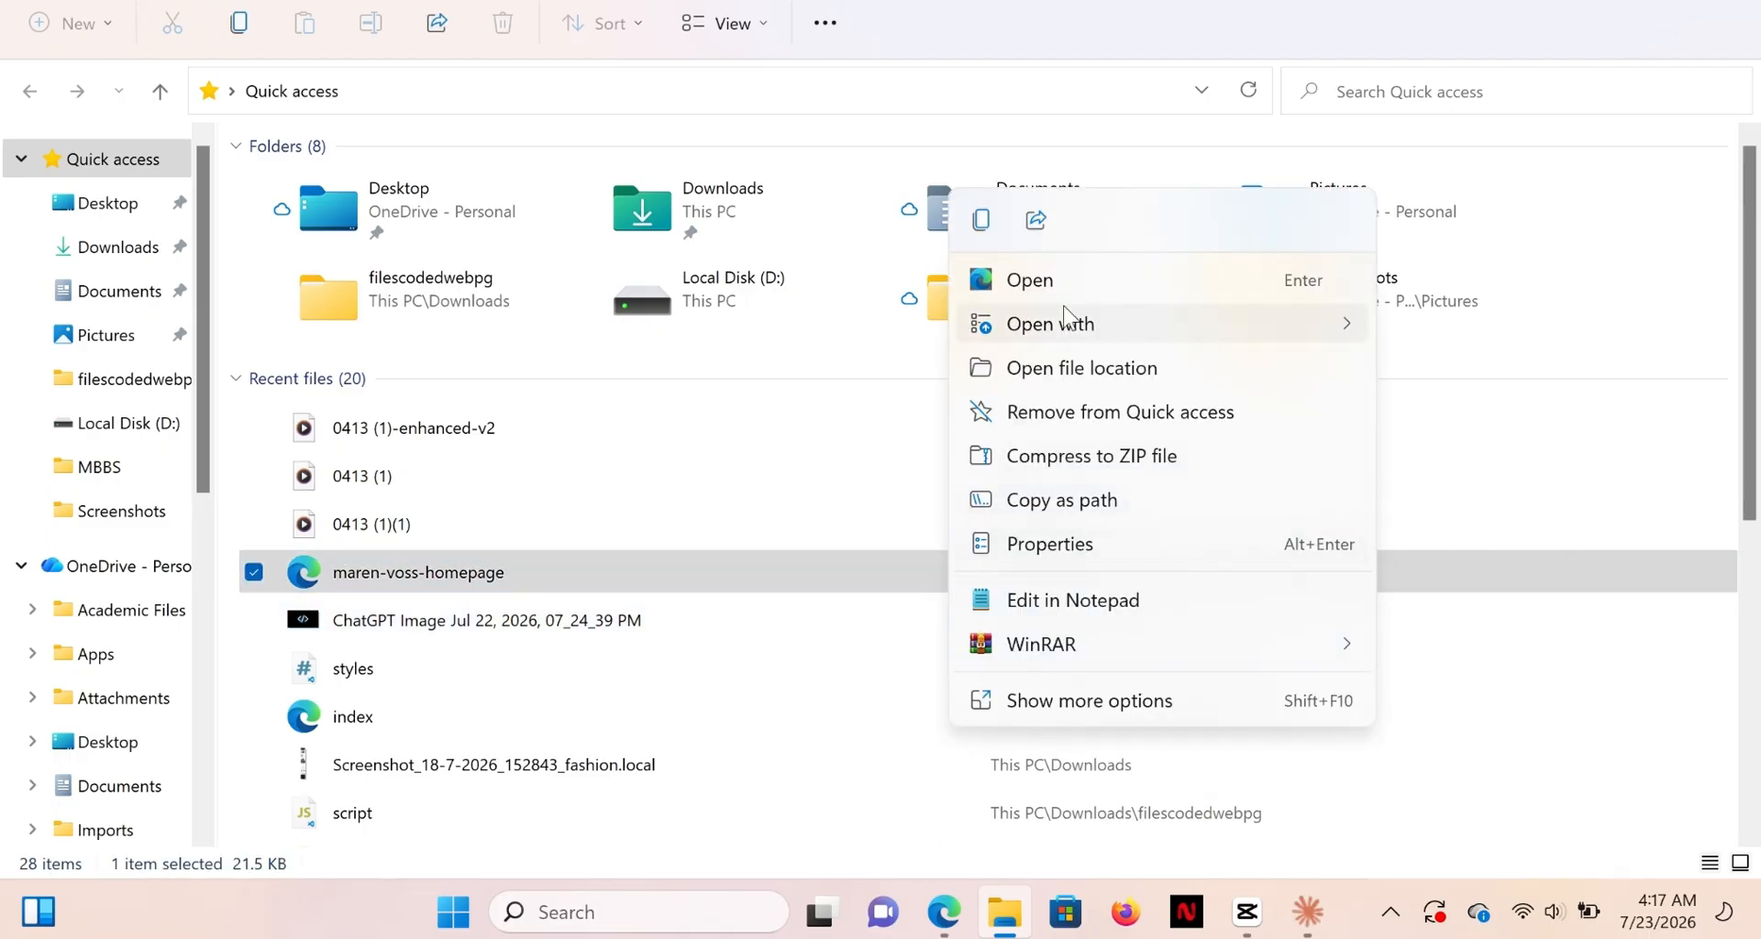
mouse_move(1070, 319)
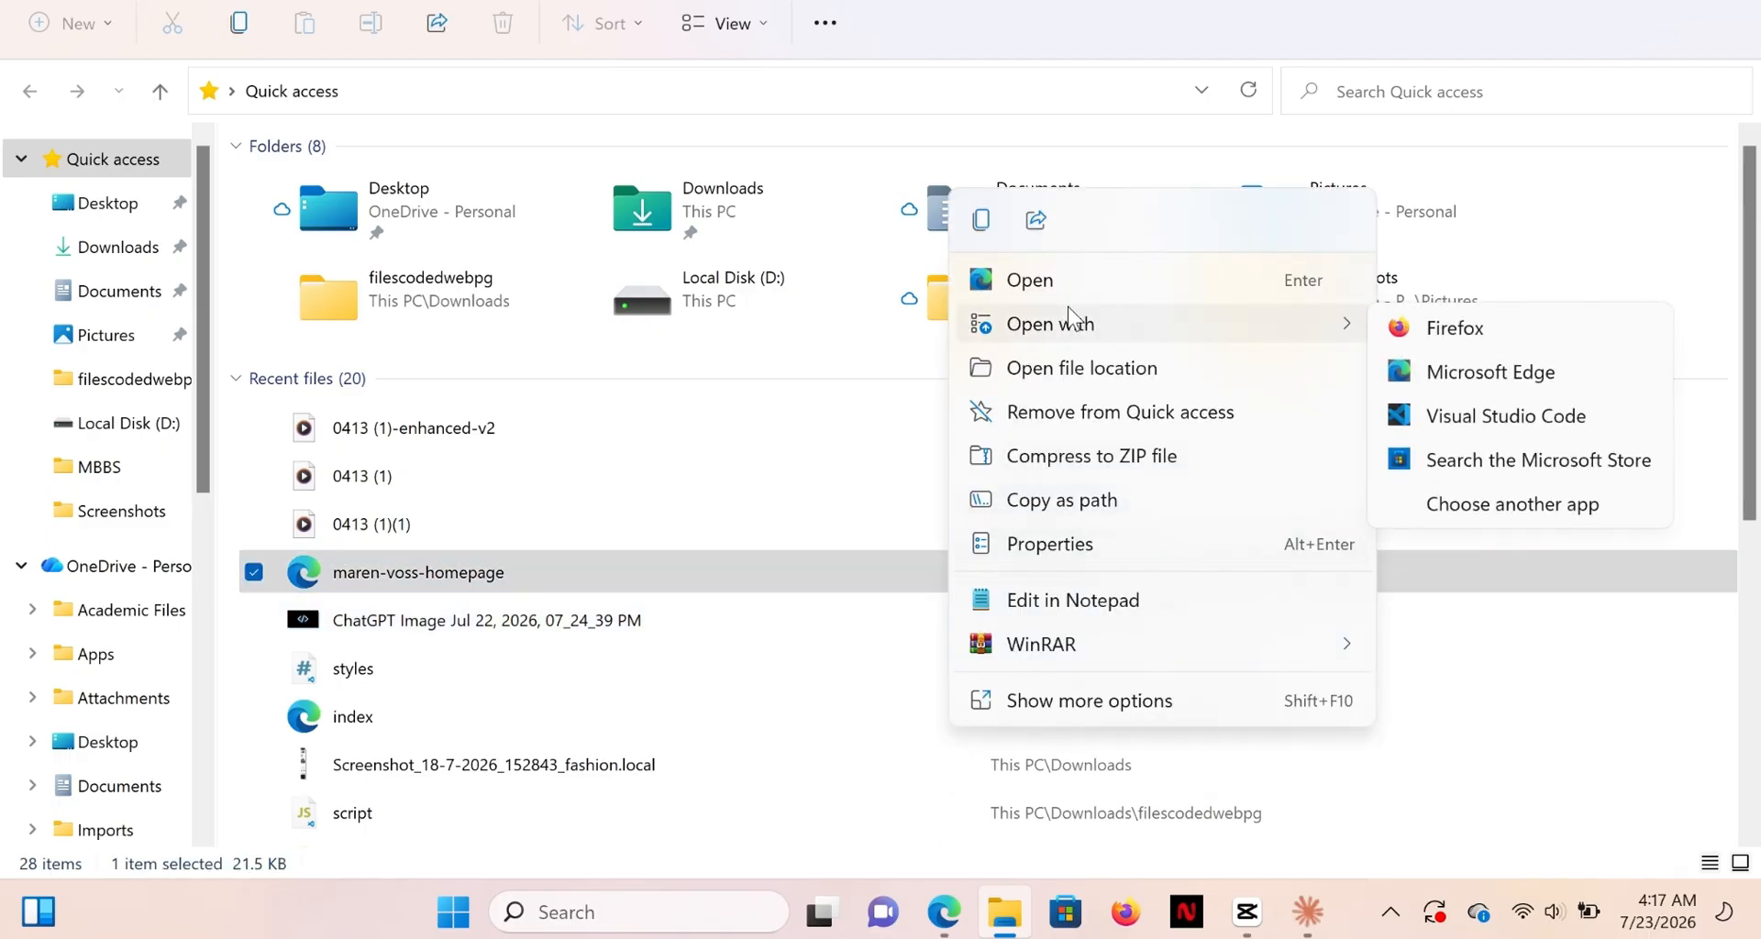
click(1423, 416)
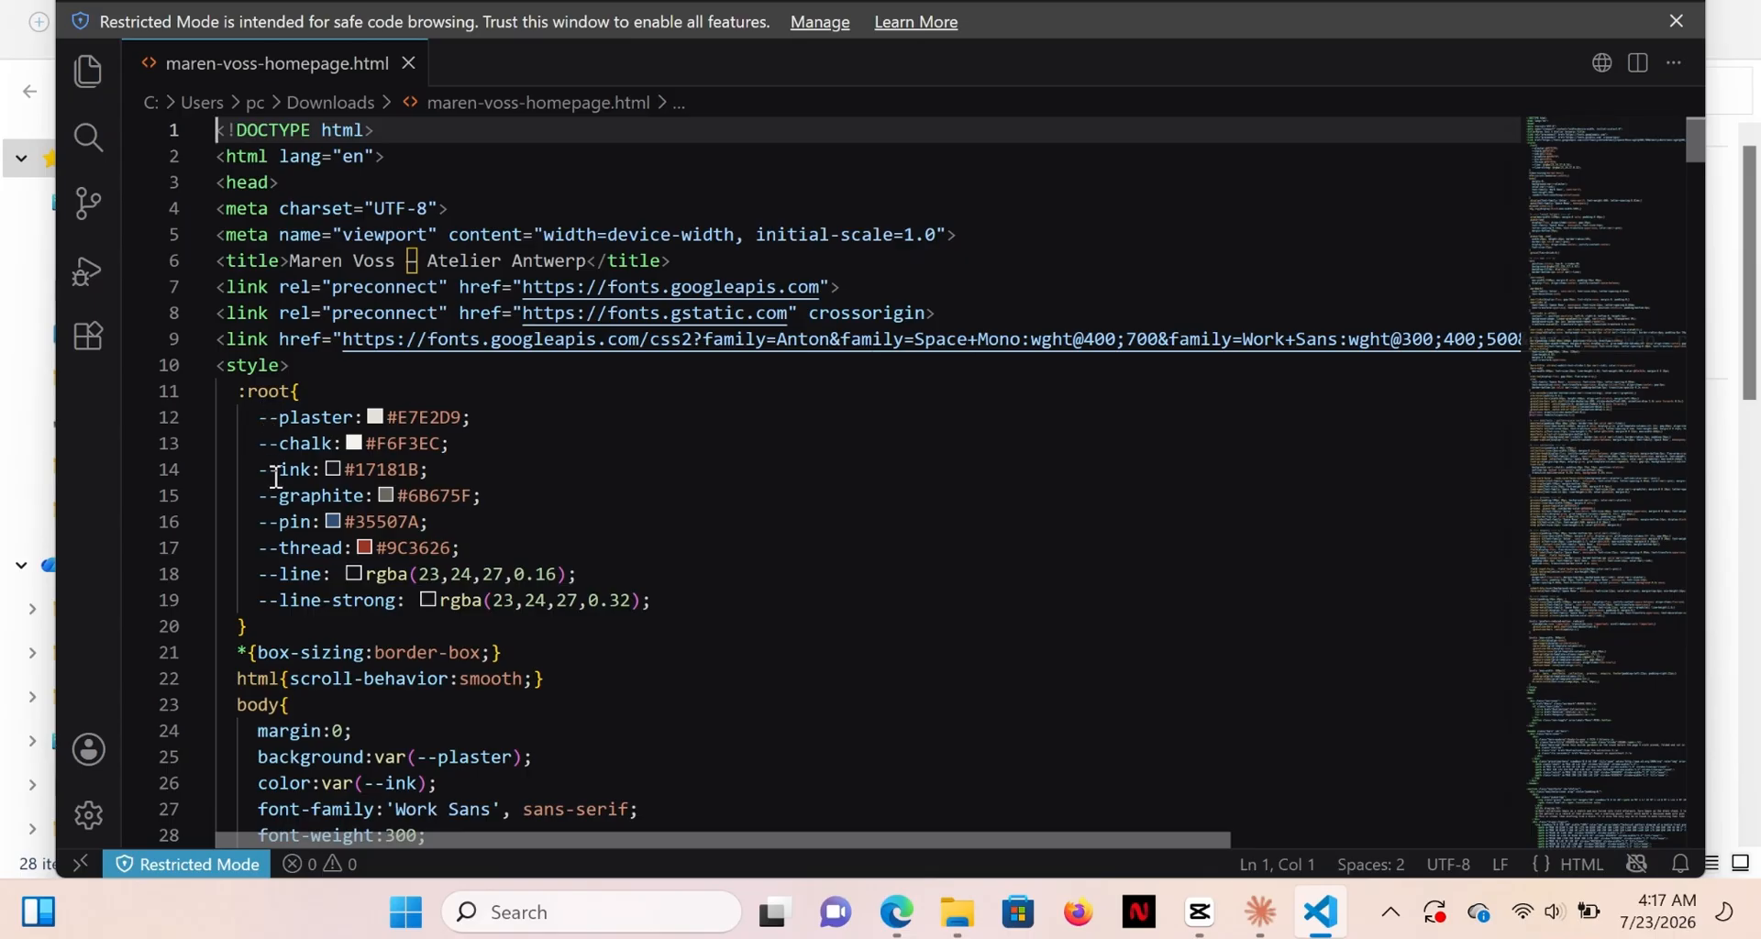
Examine the CSS in the homepage file's style block, from the root colour variables to the responsive media queries.
scroll(303, 592, down, 1)
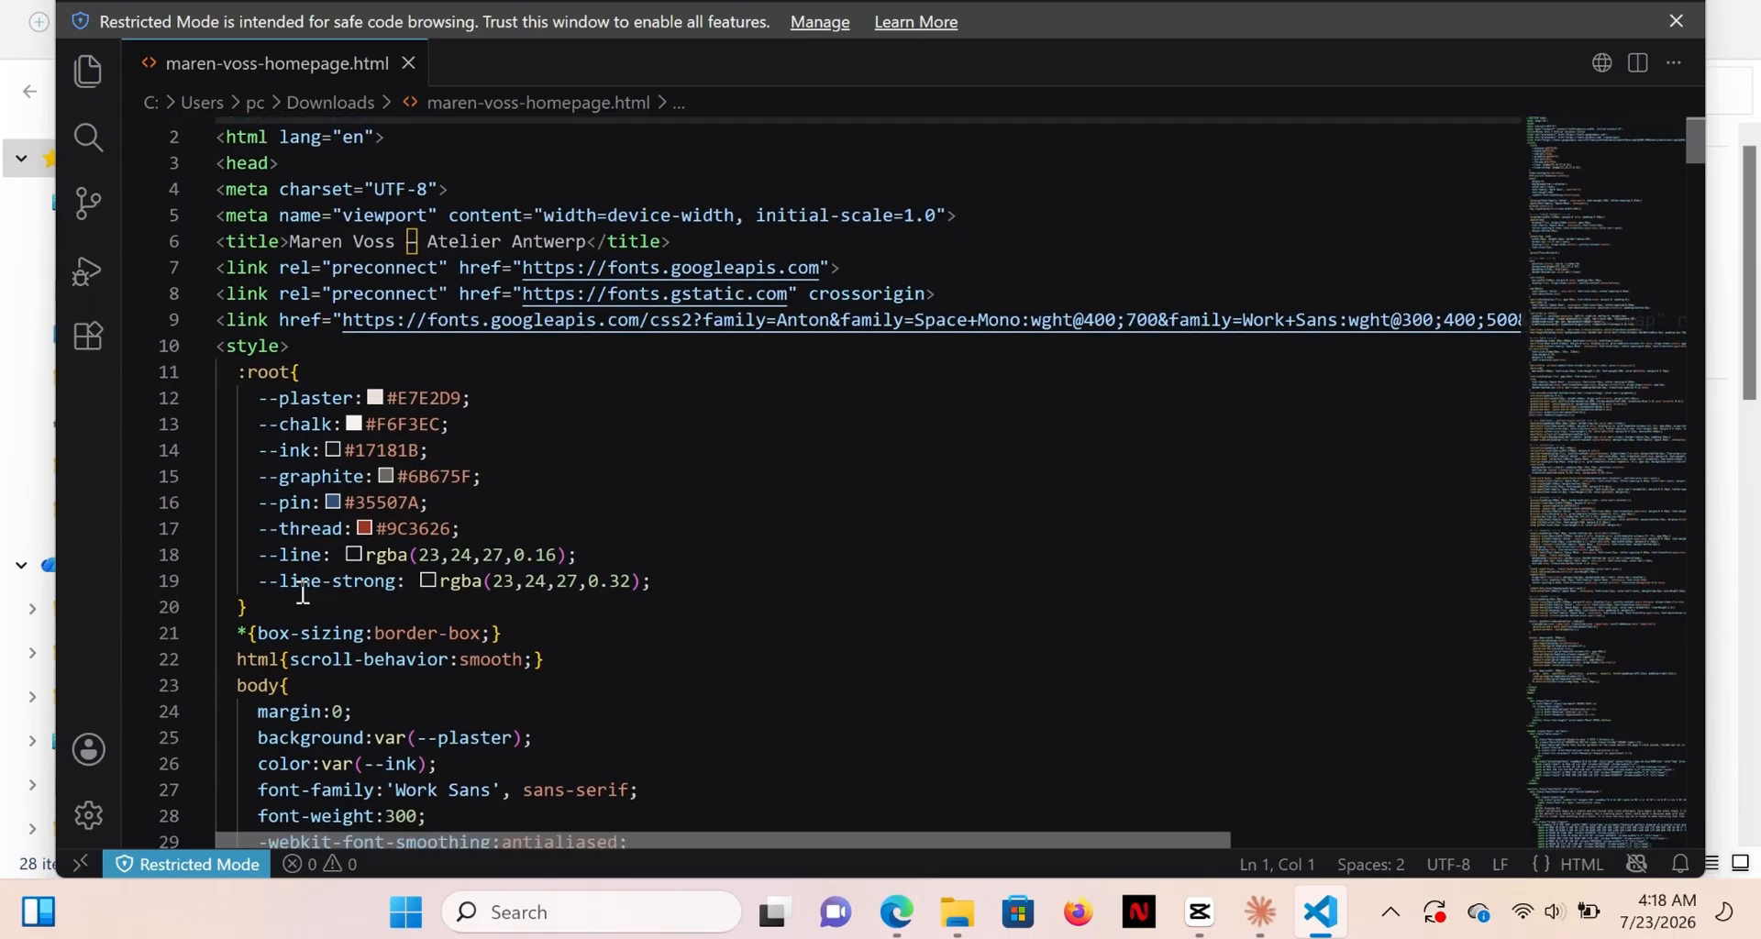
scroll(302, 591, down, 1)
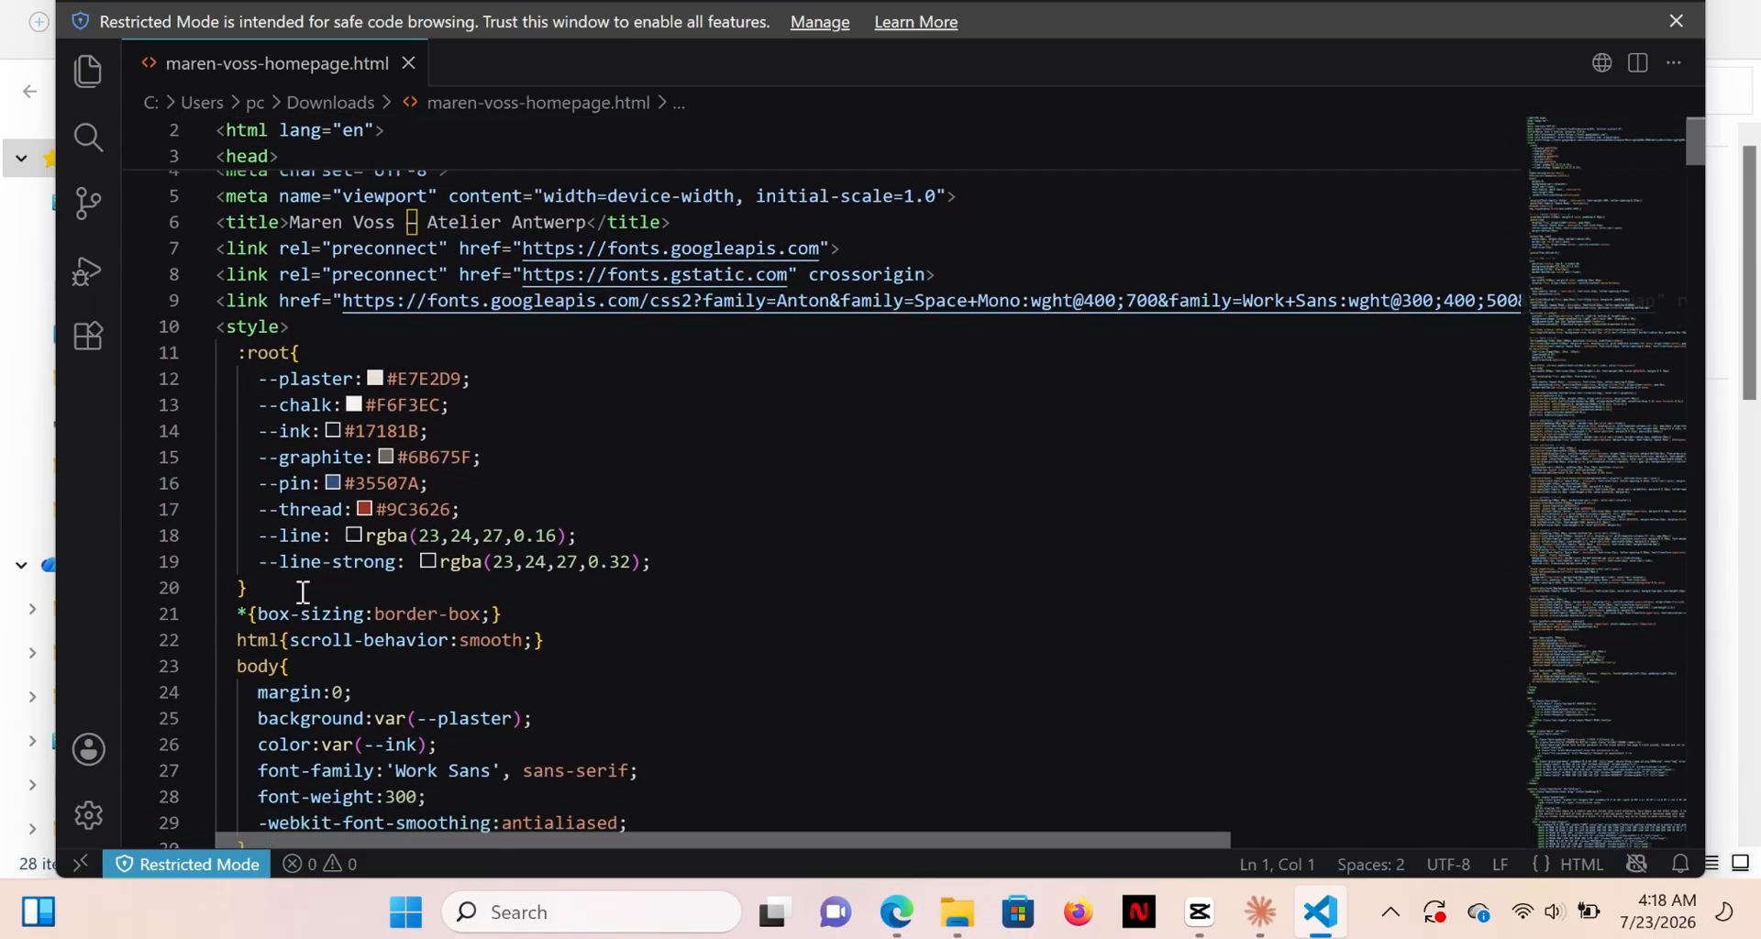
scroll(303, 592, down, 3)
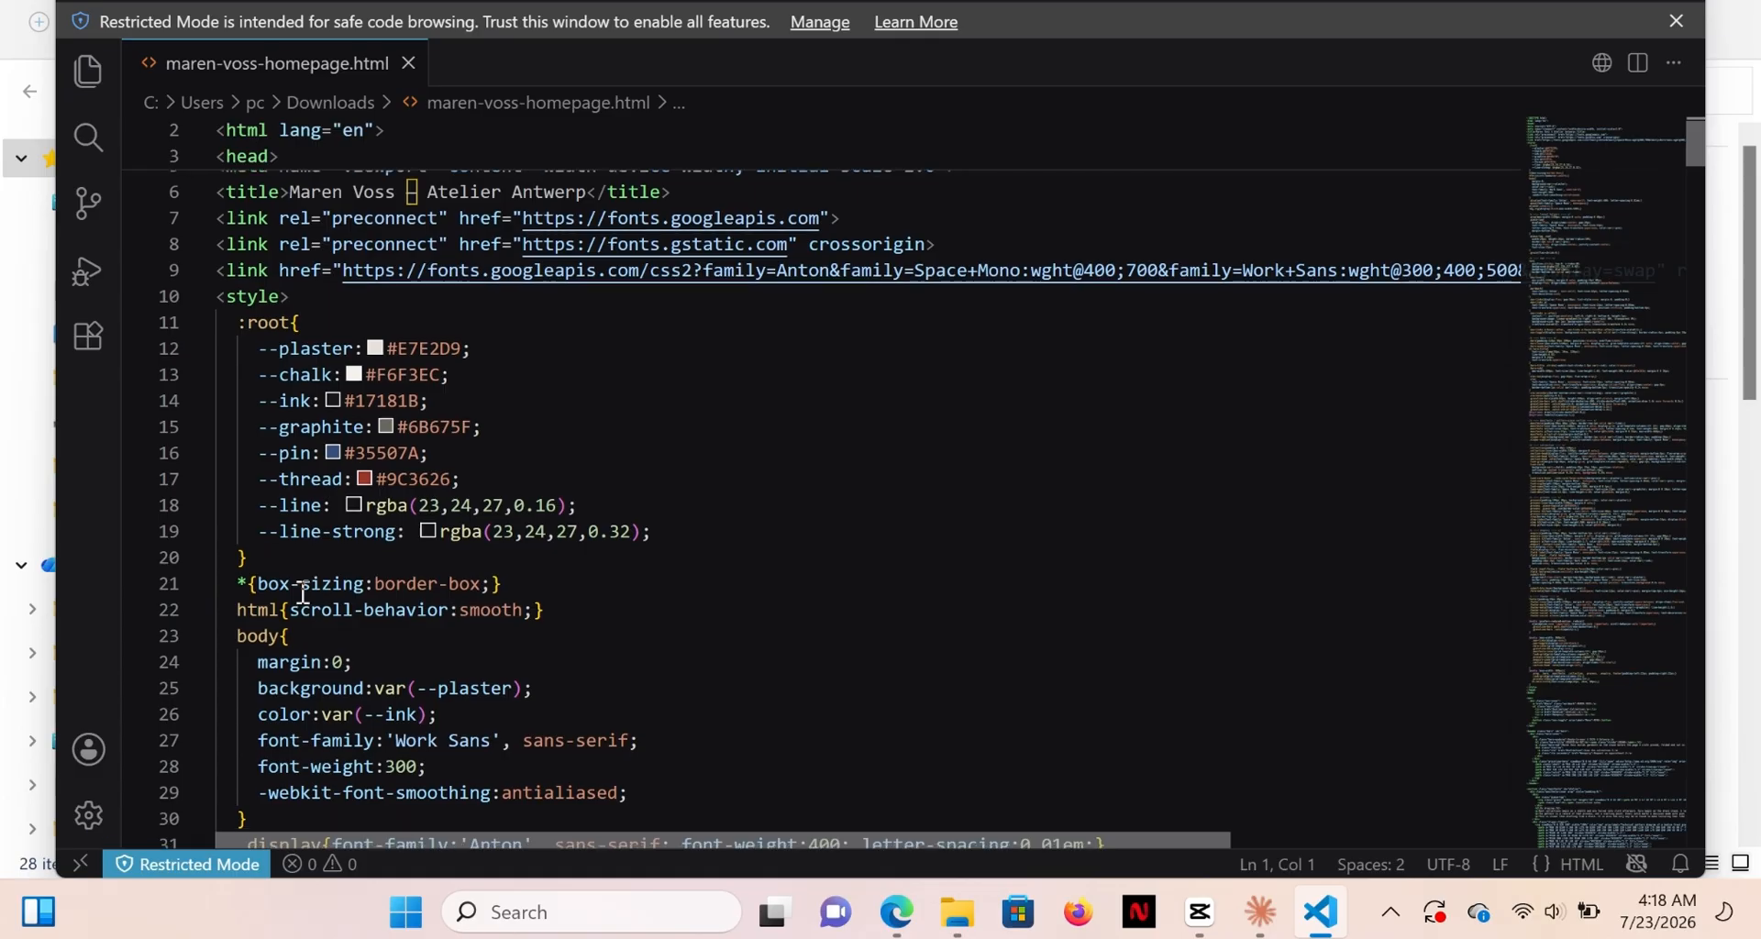
scroll(302, 592, down, 4)
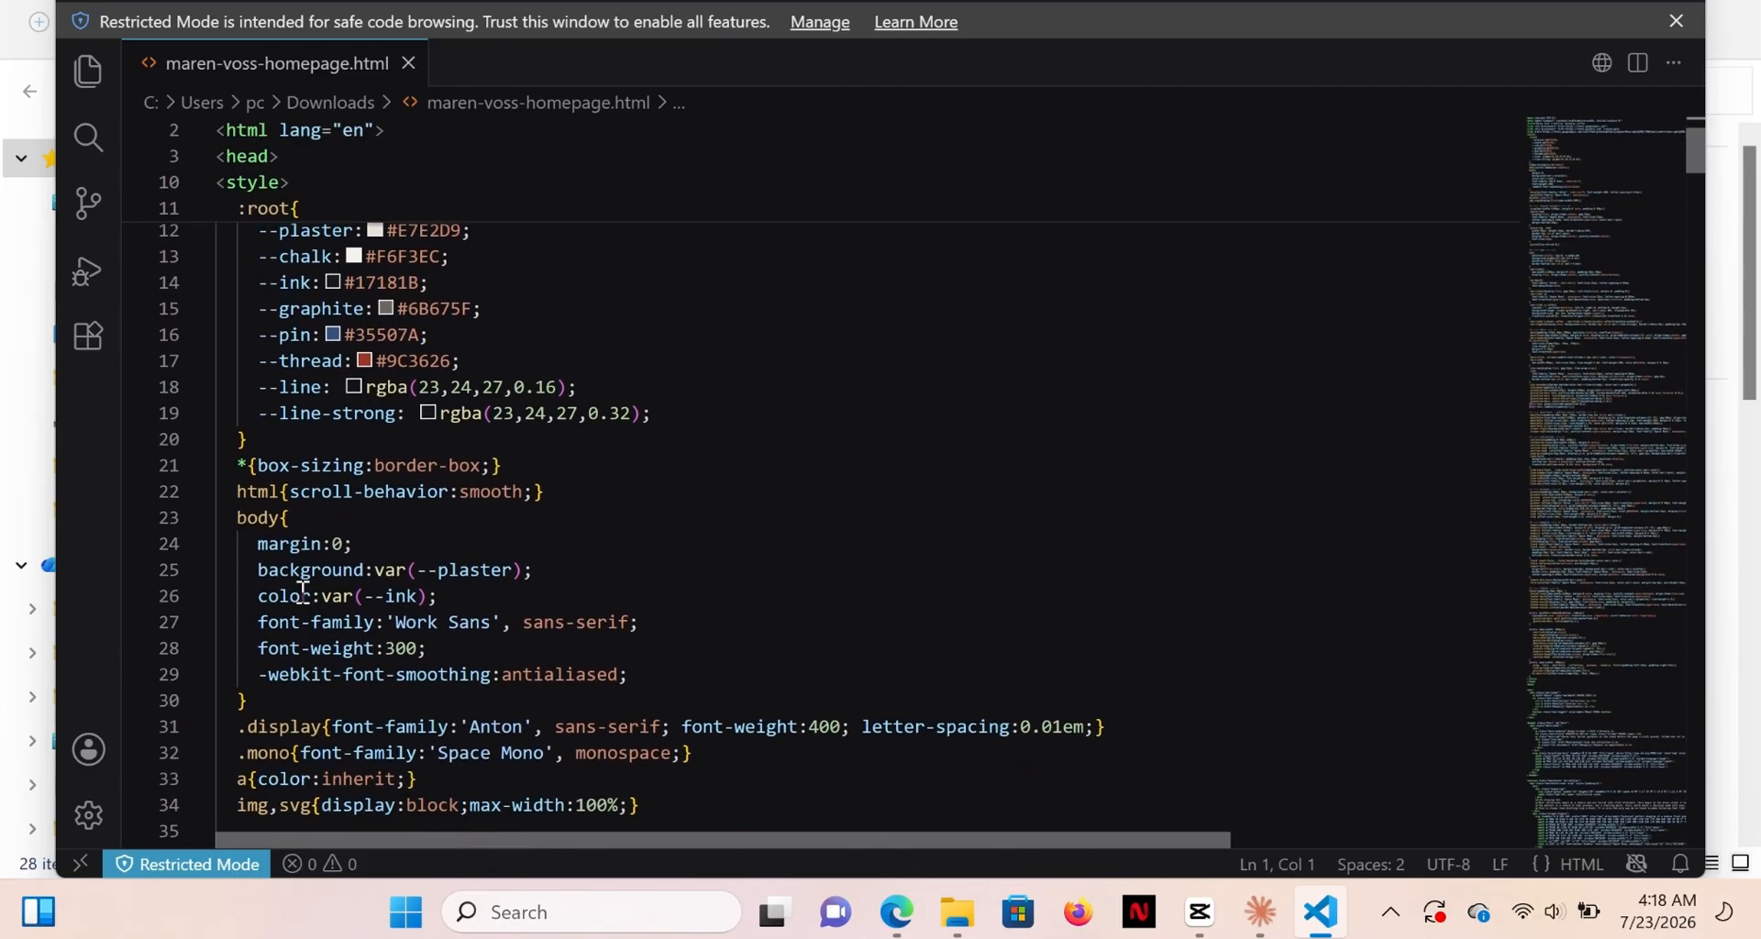
scroll(302, 591, down, 10)
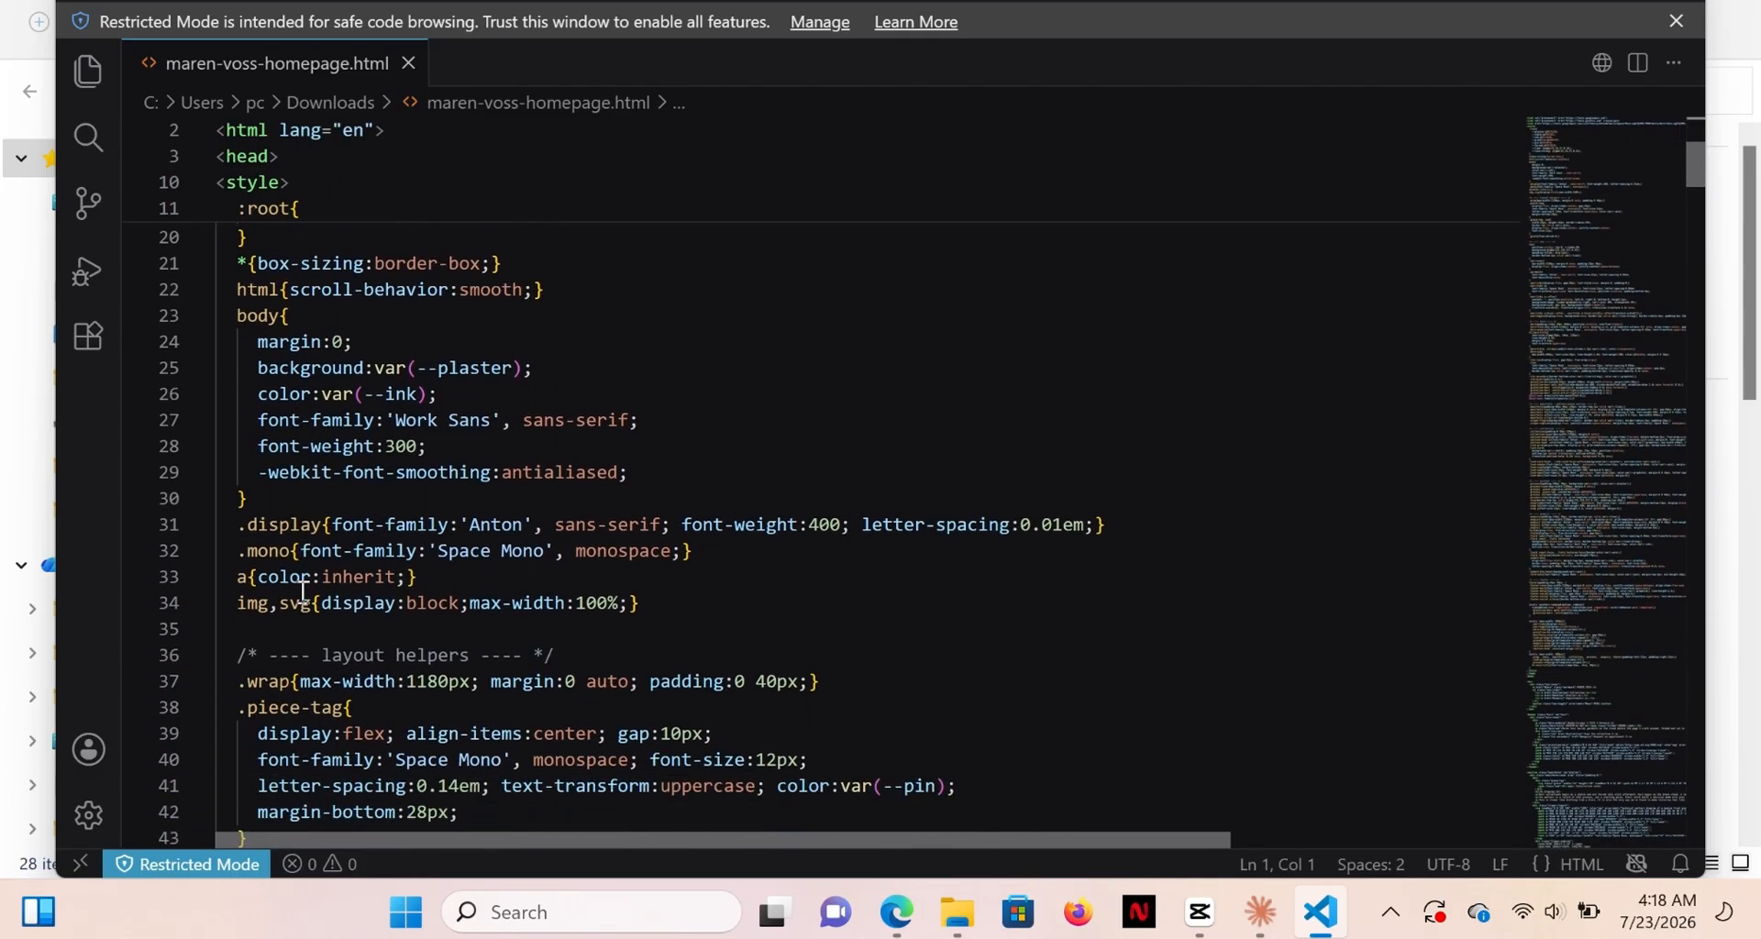
scroll(303, 592, down, 7)
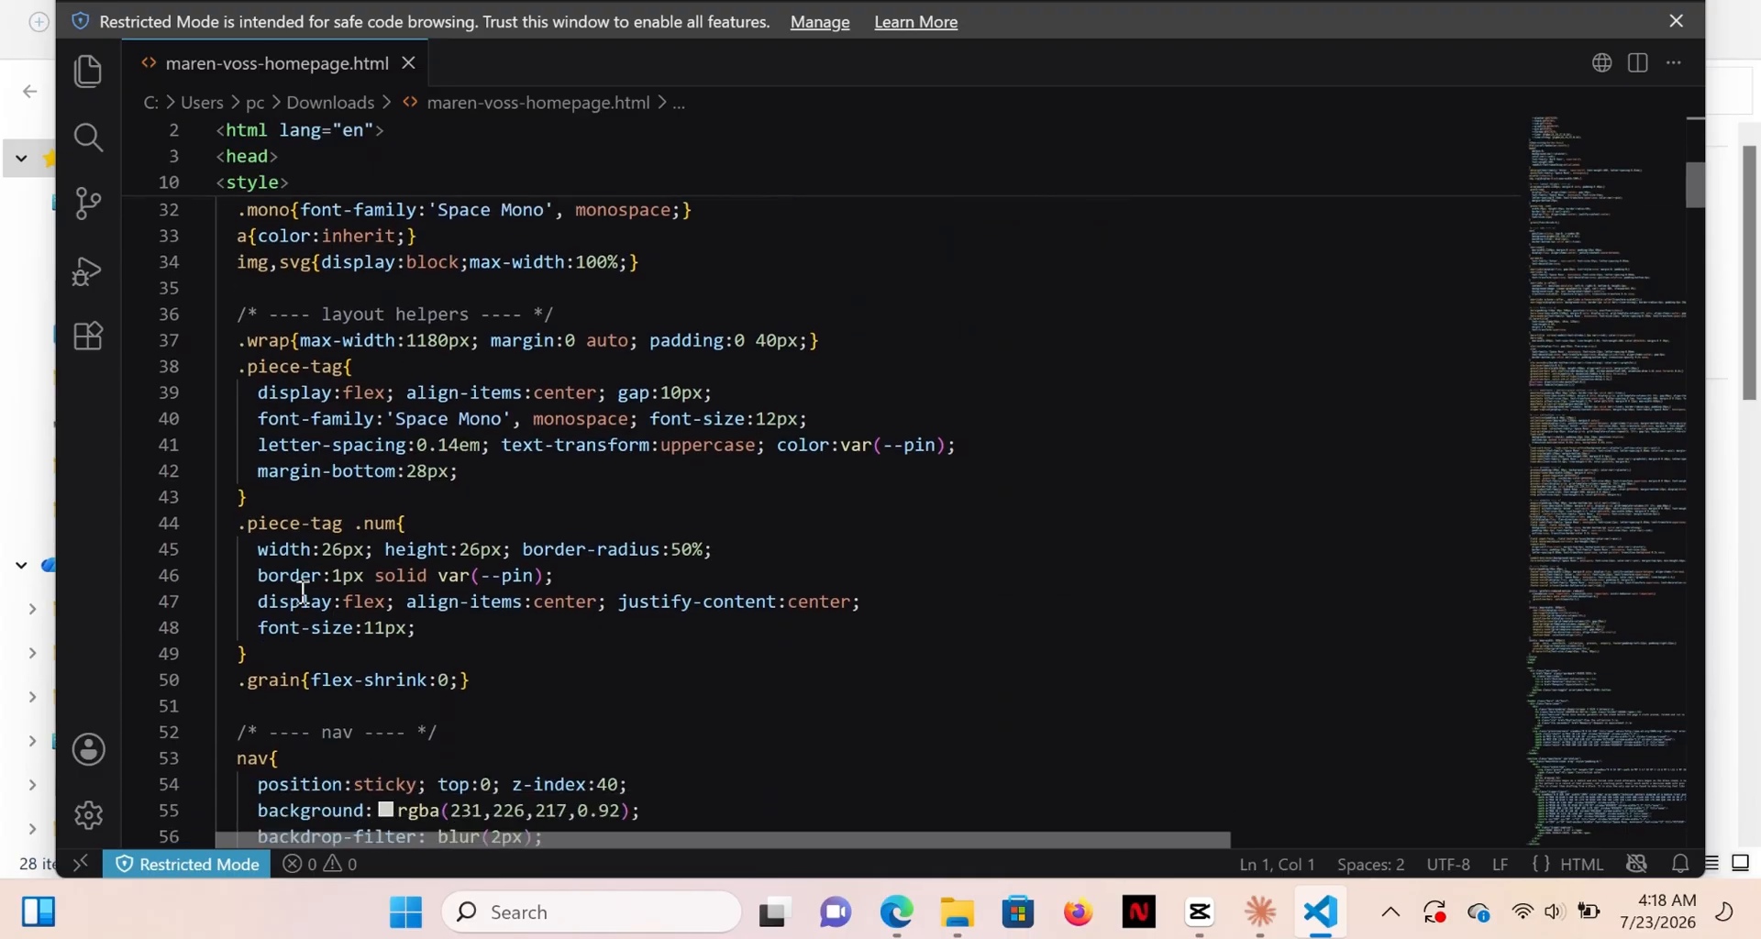
scroll(303, 592, down, 5)
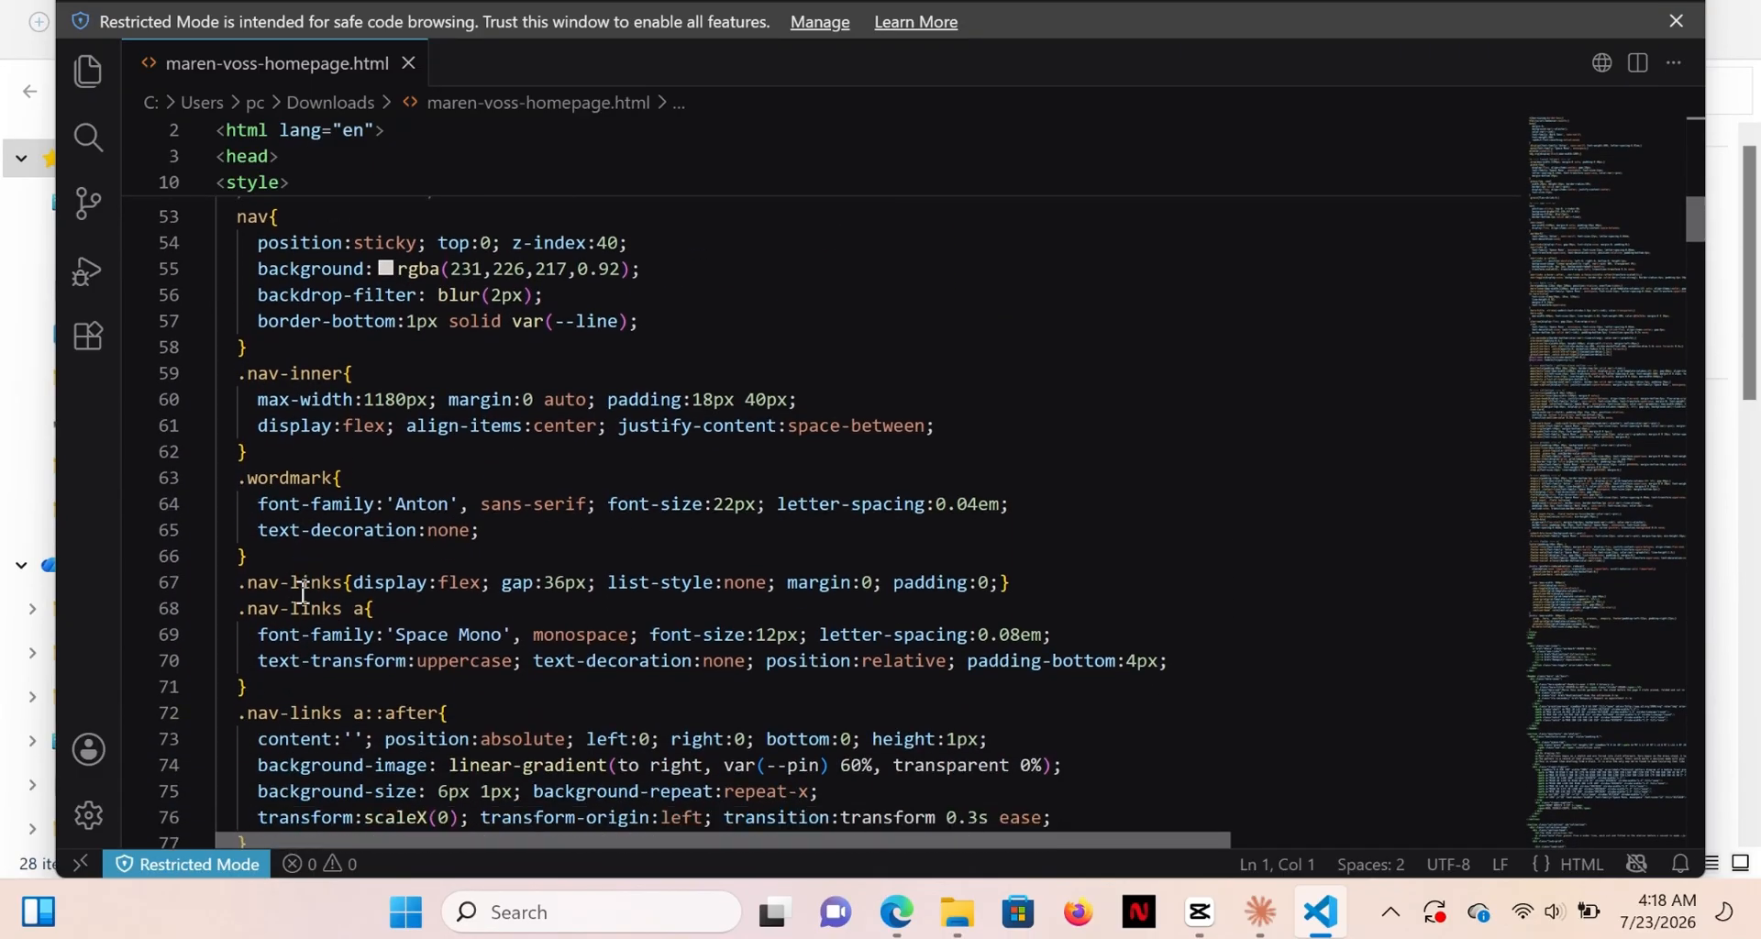
scroll(303, 591, down, 15)
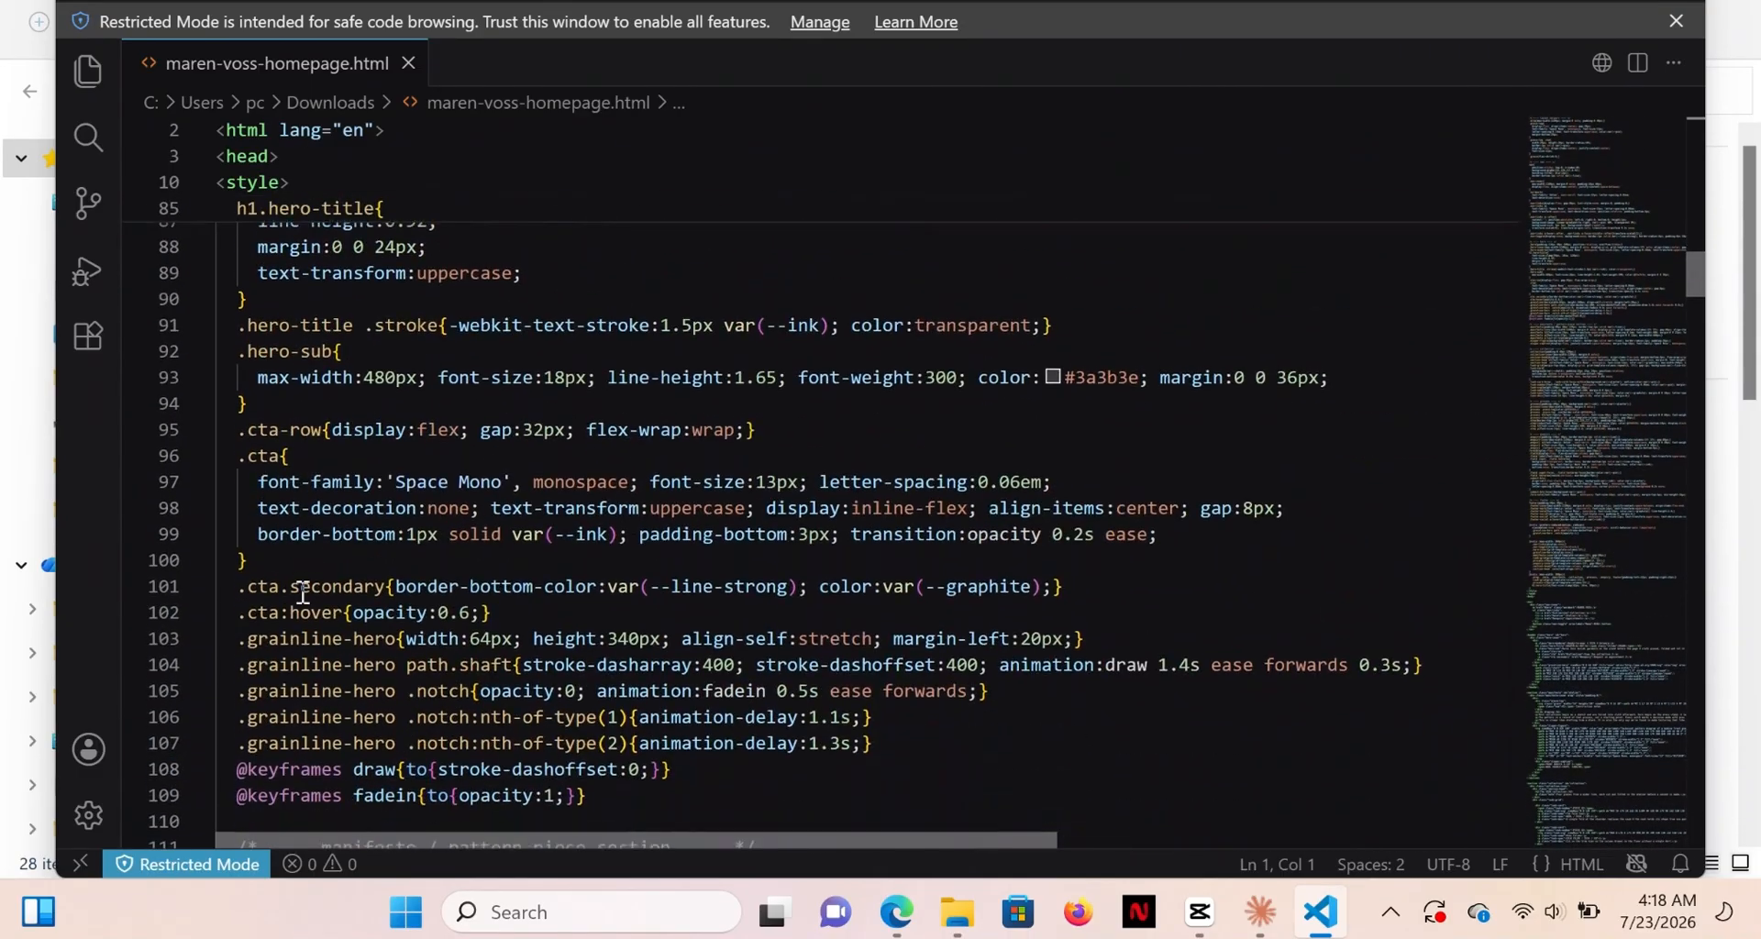
scroll(303, 591, down, 13)
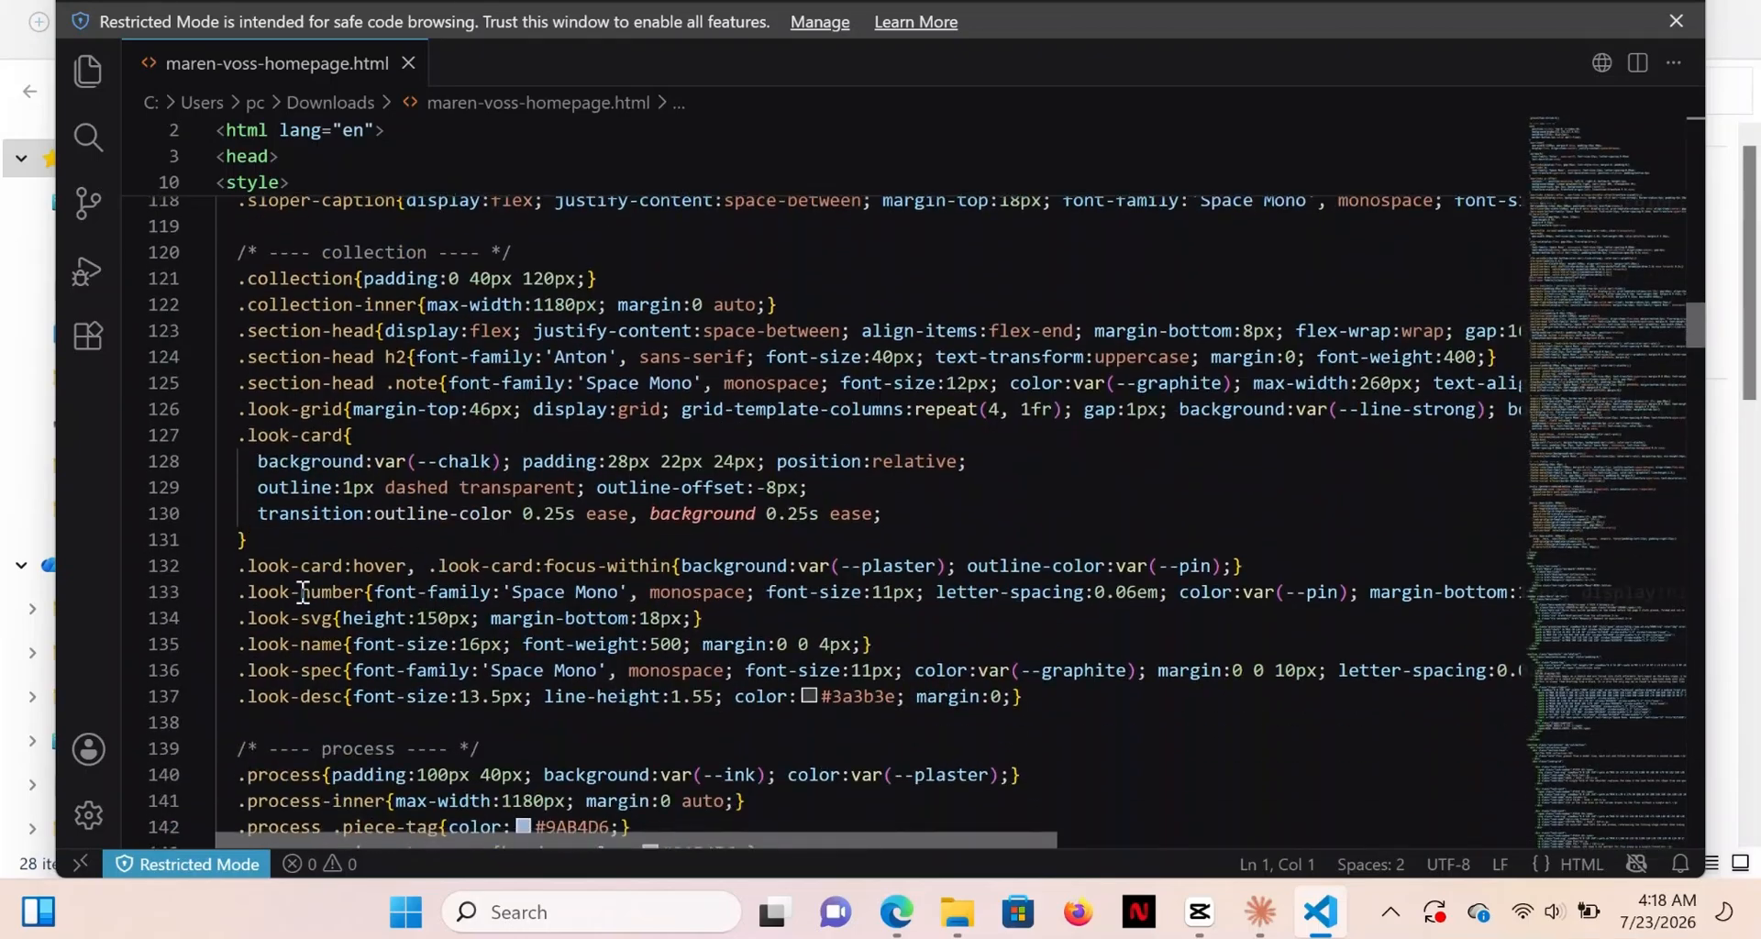
scroll(303, 591, down, 10)
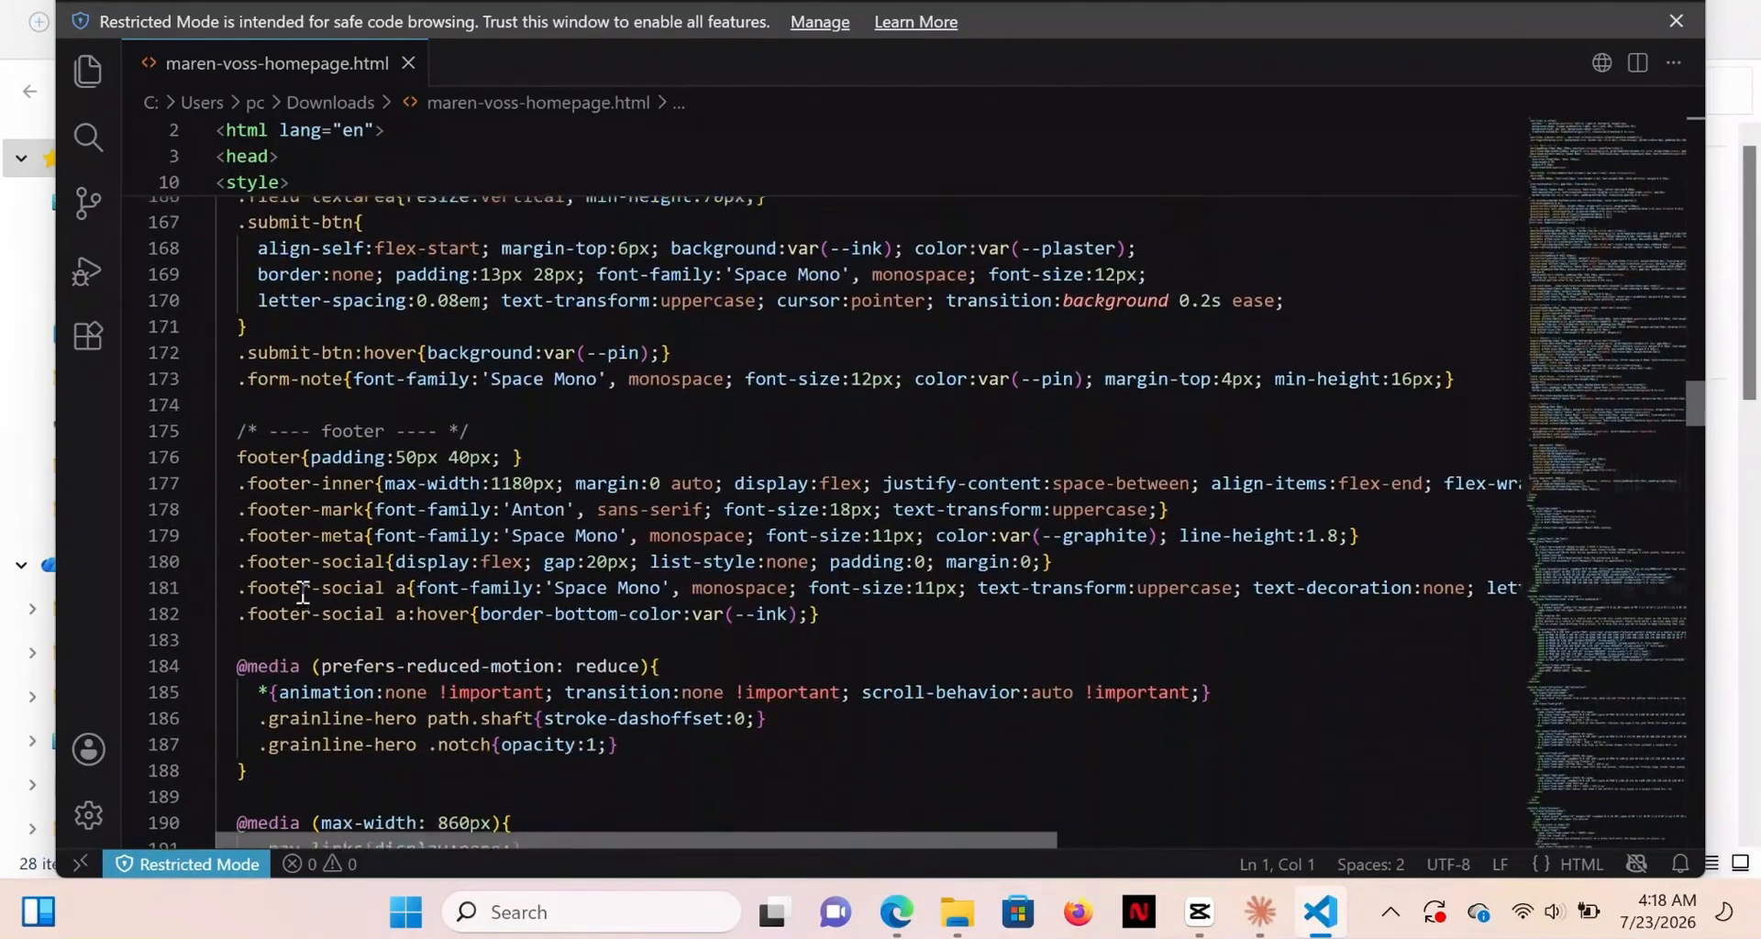
scroll(303, 592, down, 1)
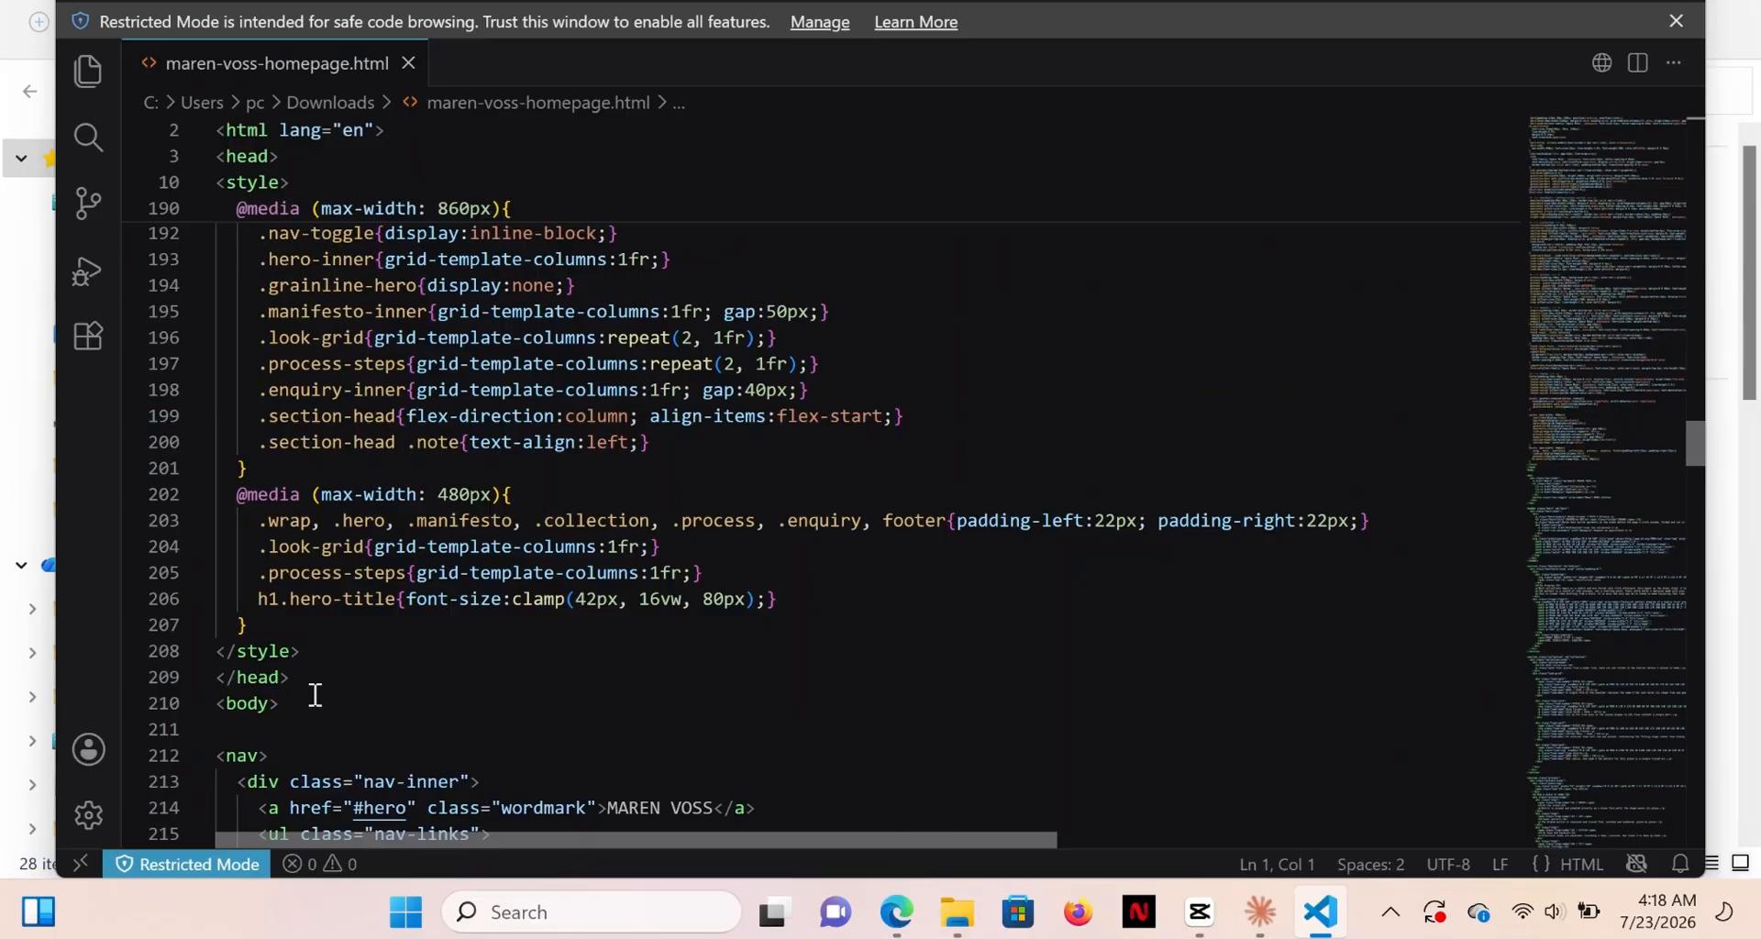
Examine the homepage file's HTML body from the nav to the footer, including the closing script.
scroll(315, 695, down, 3)
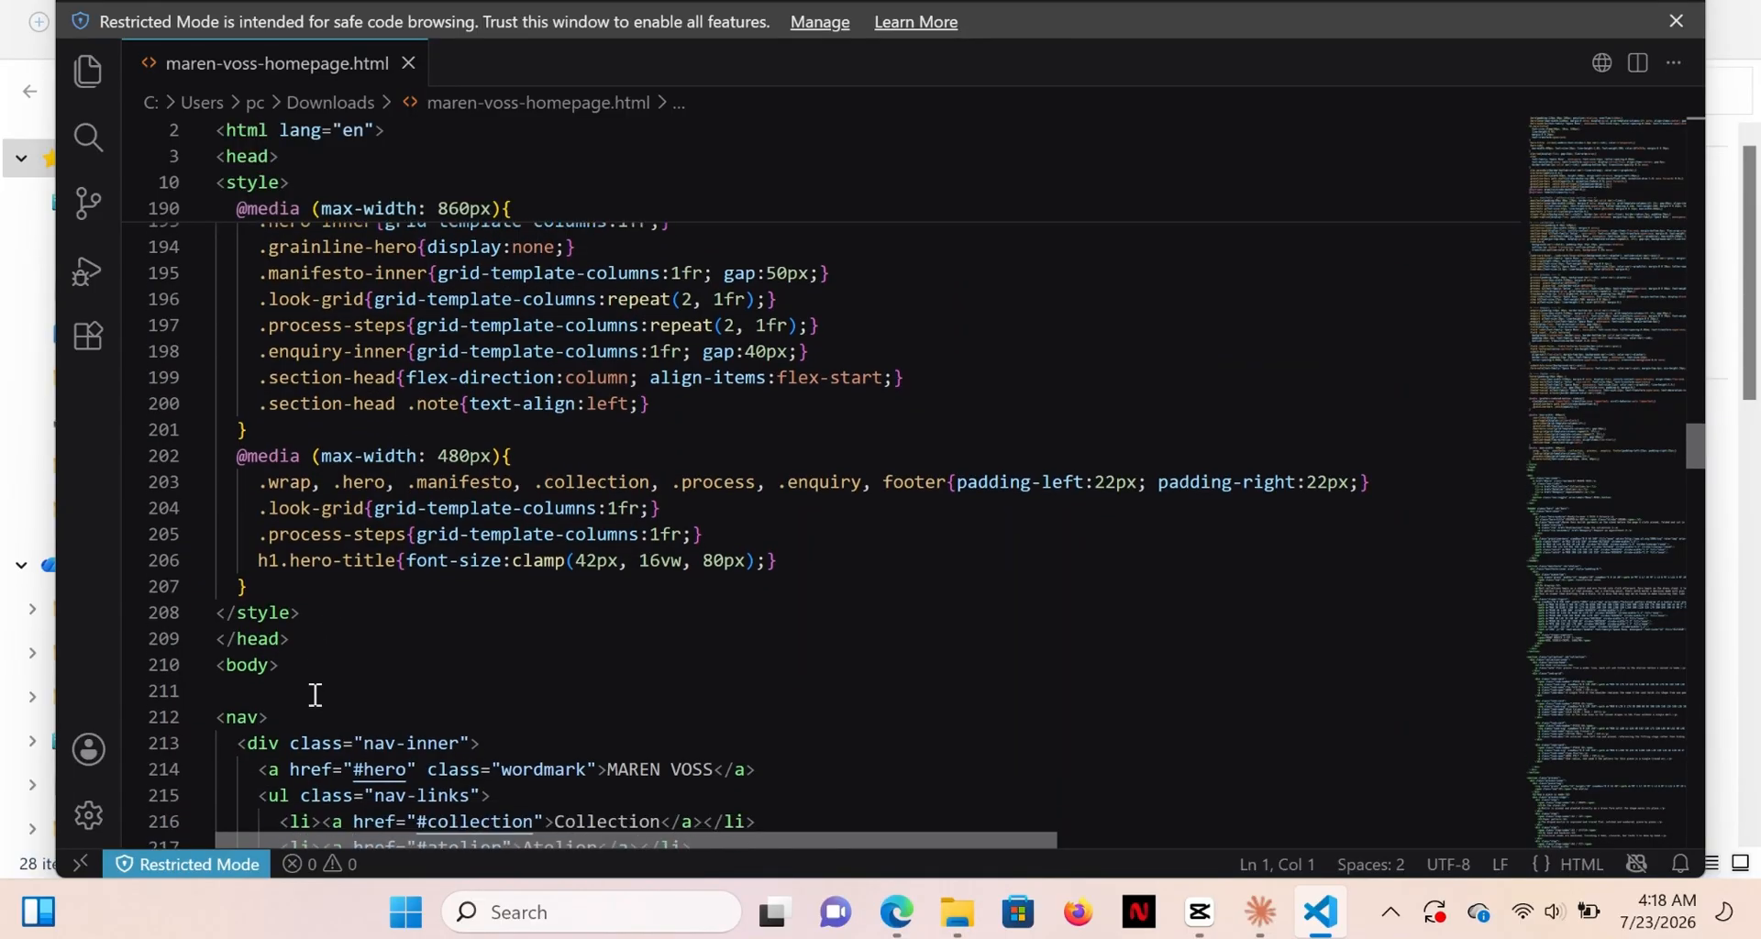
scroll(314, 695, down, 9)
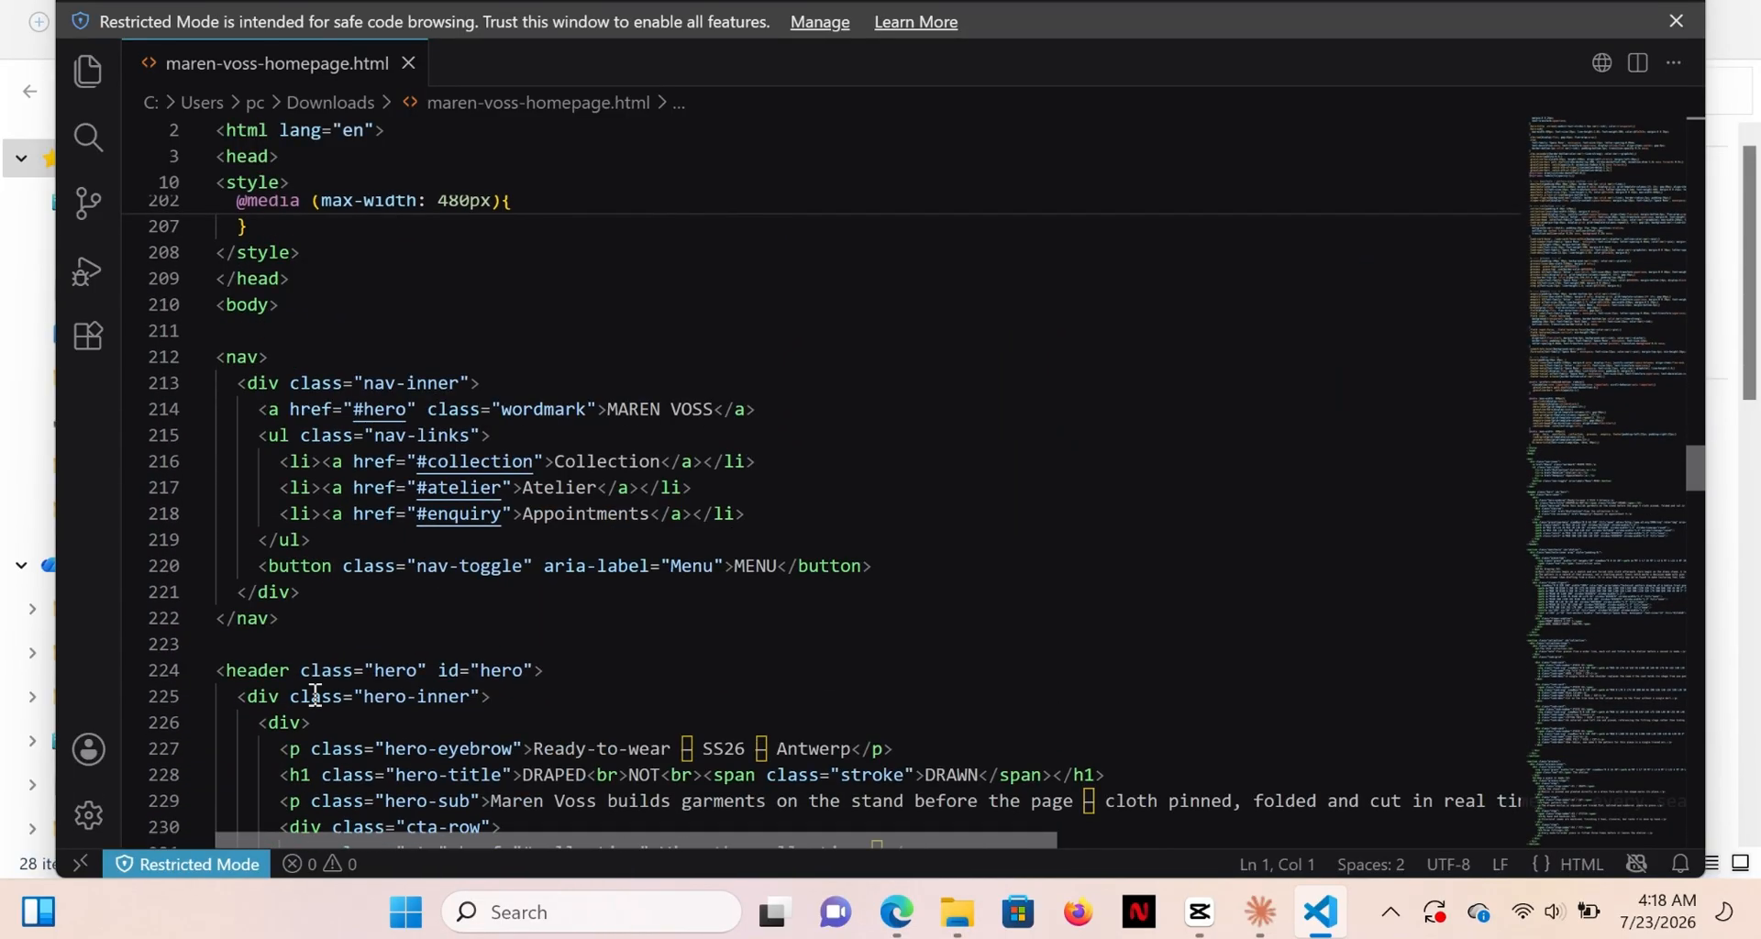
scroll(314, 695, down, 10)
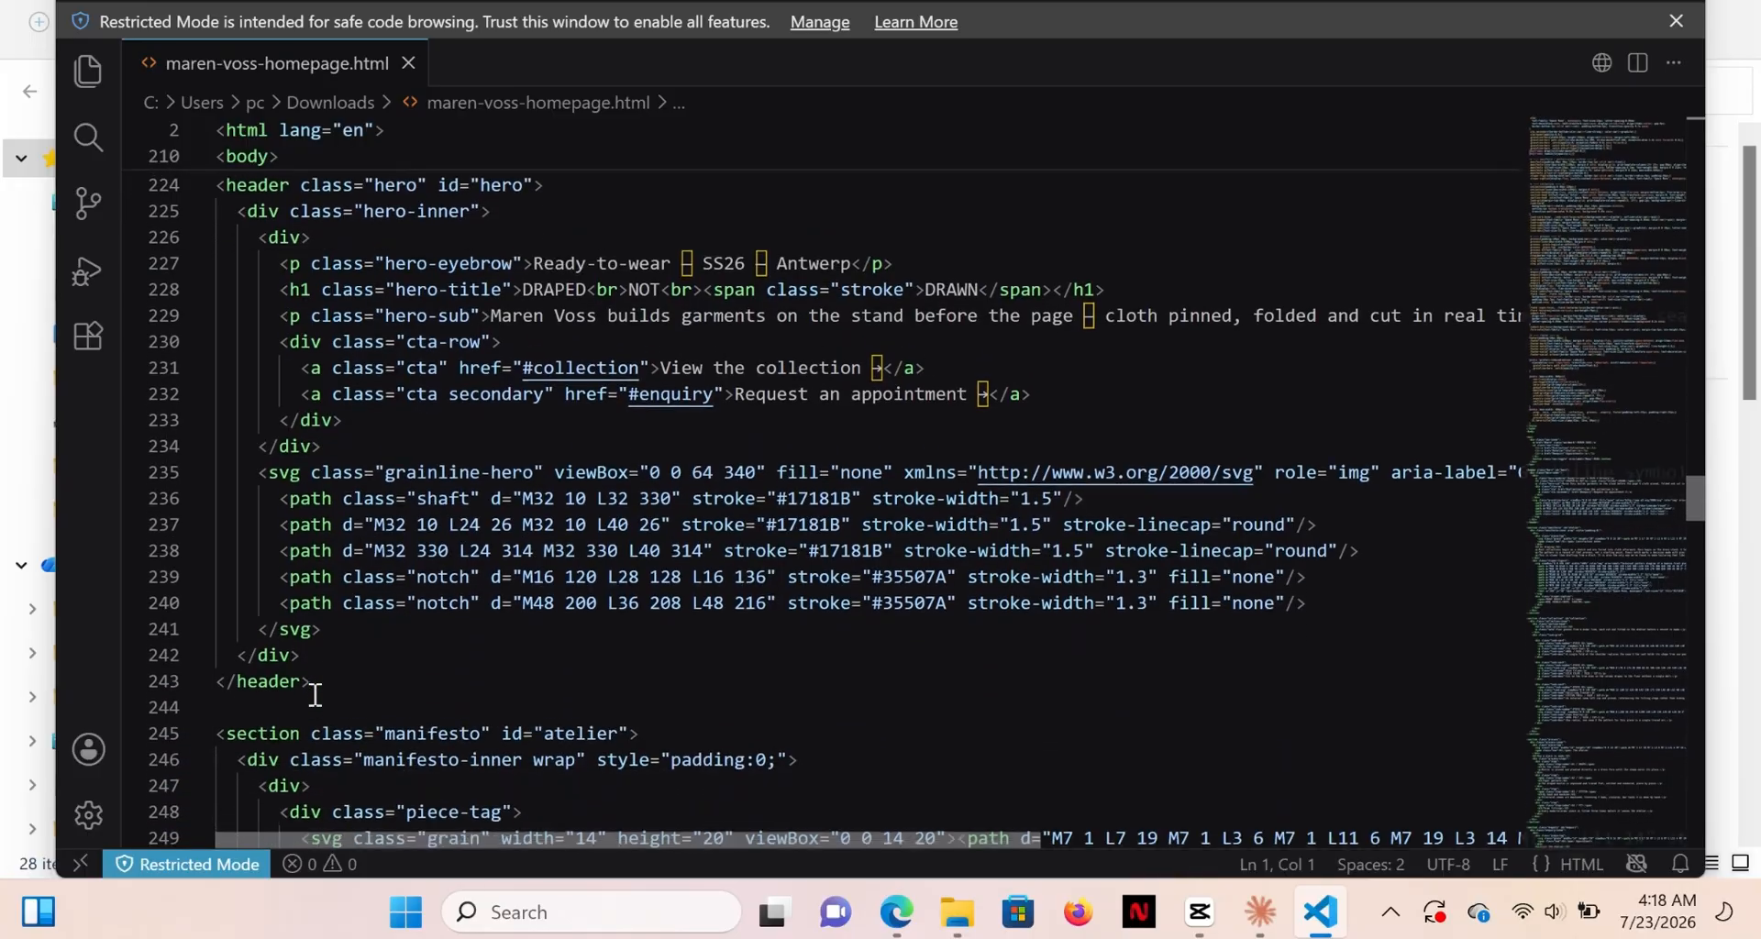
scroll(315, 695, down, 20)
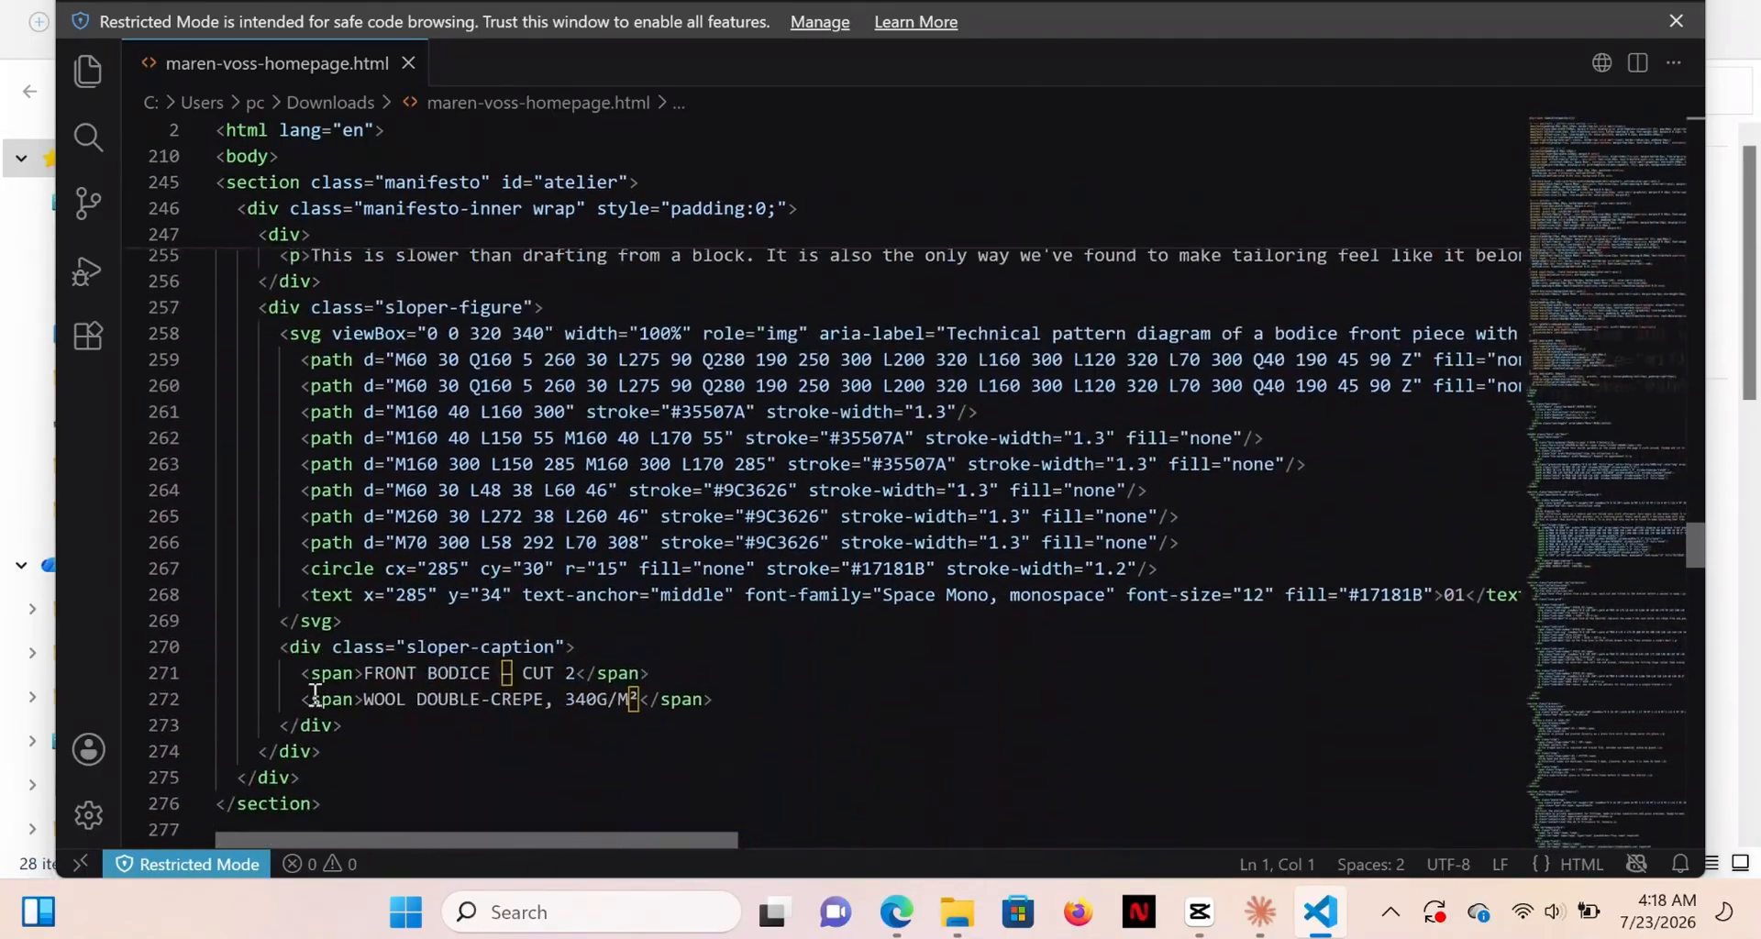
scroll(315, 695, down, 20)
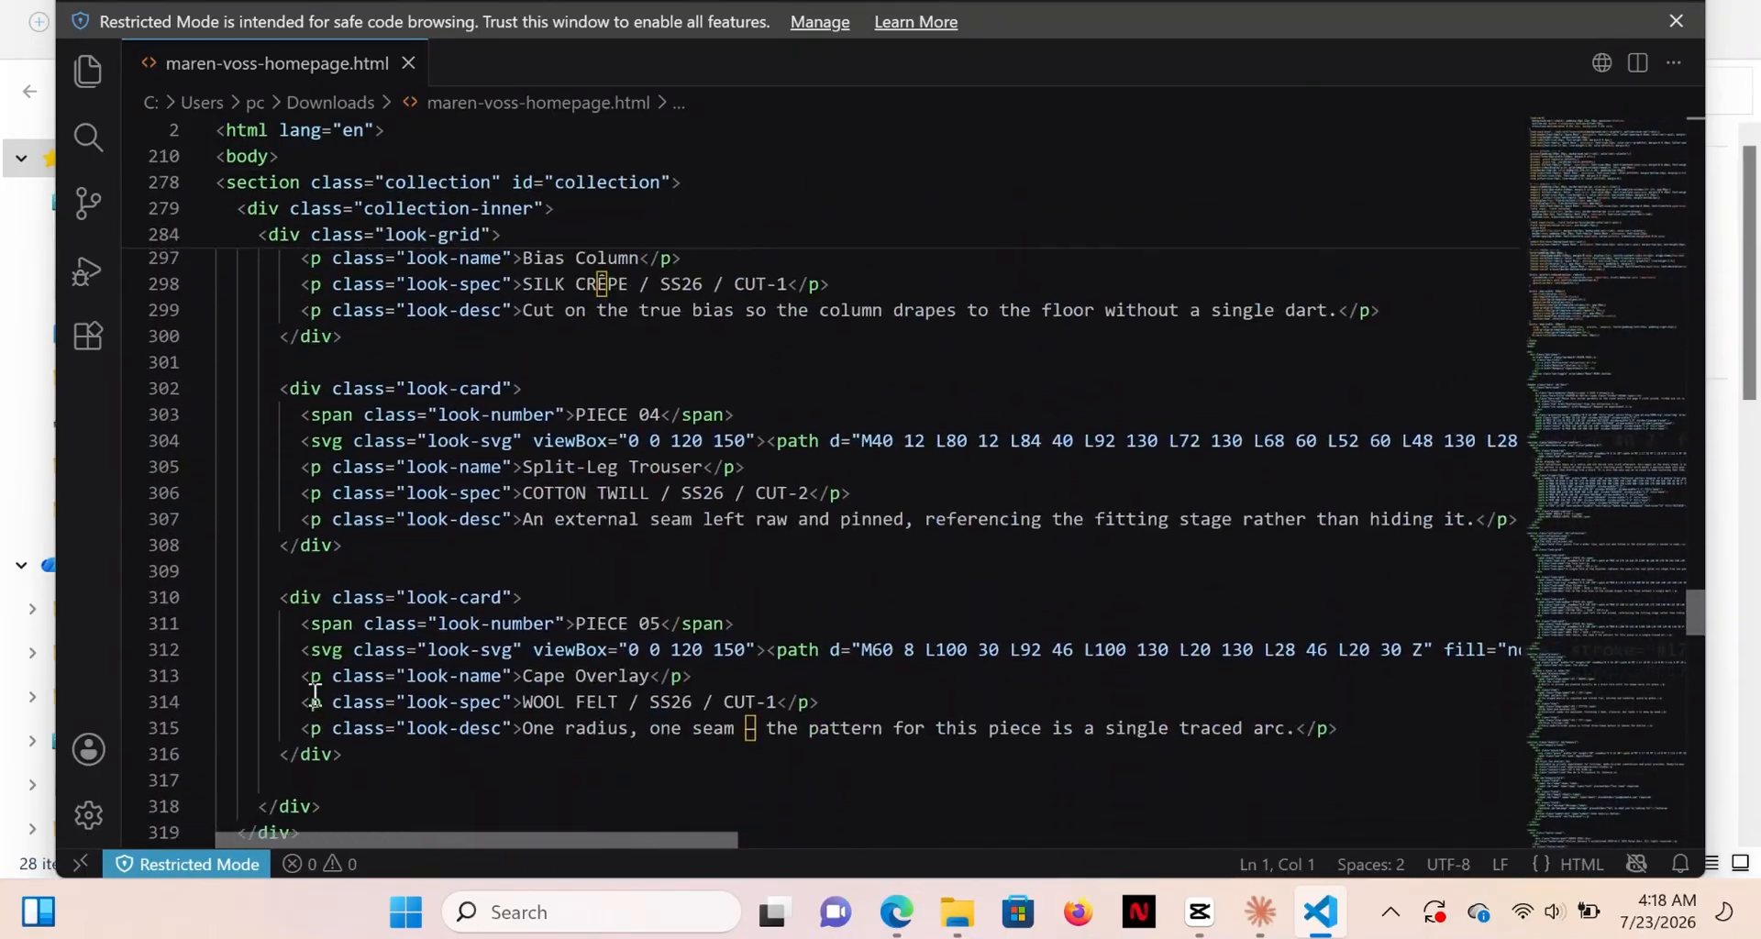
scroll(315, 695, down, 2)
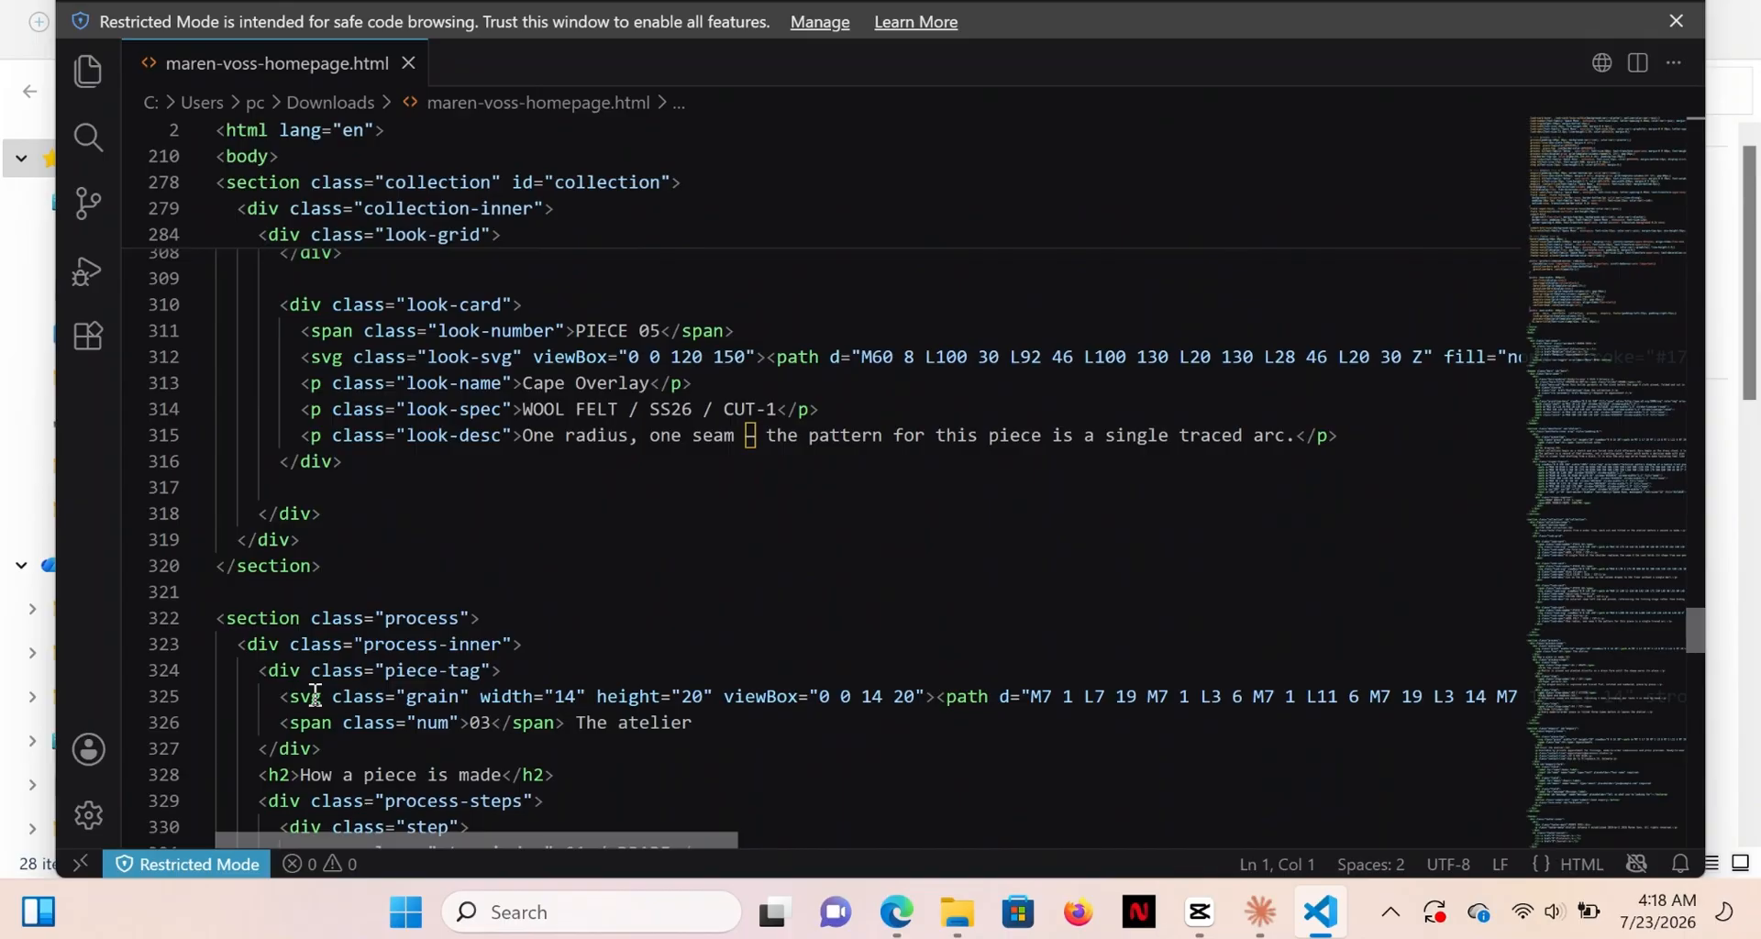
scroll(314, 695, down, 10)
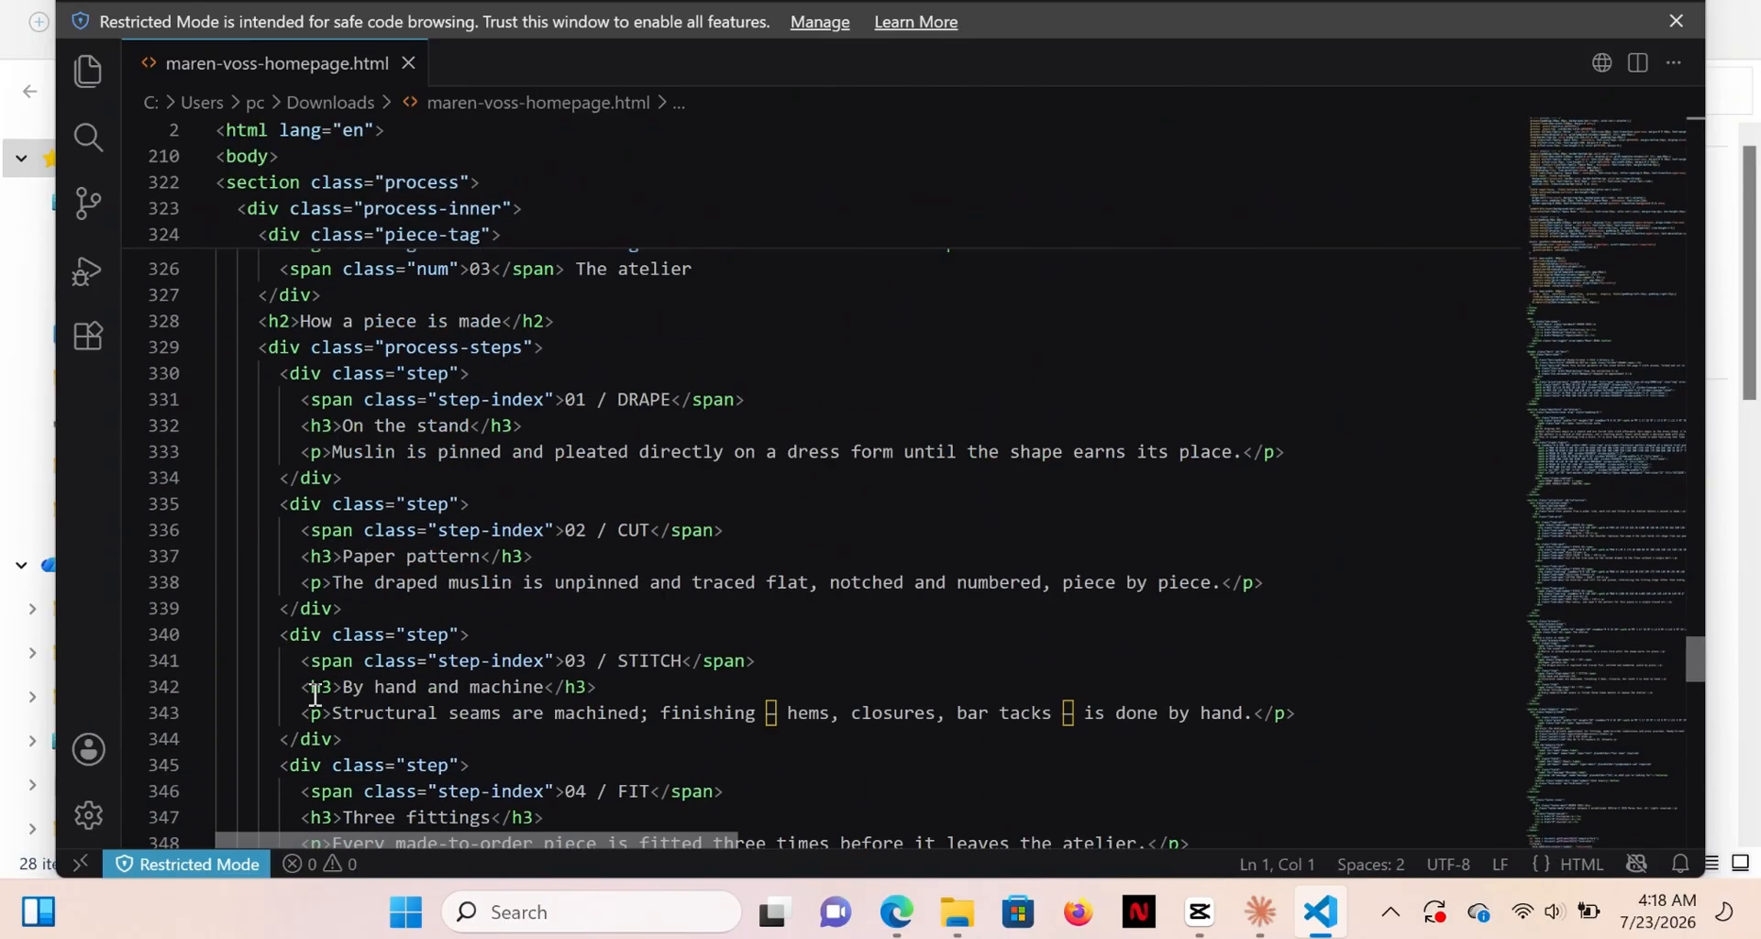
scroll(315, 695, down, 20)
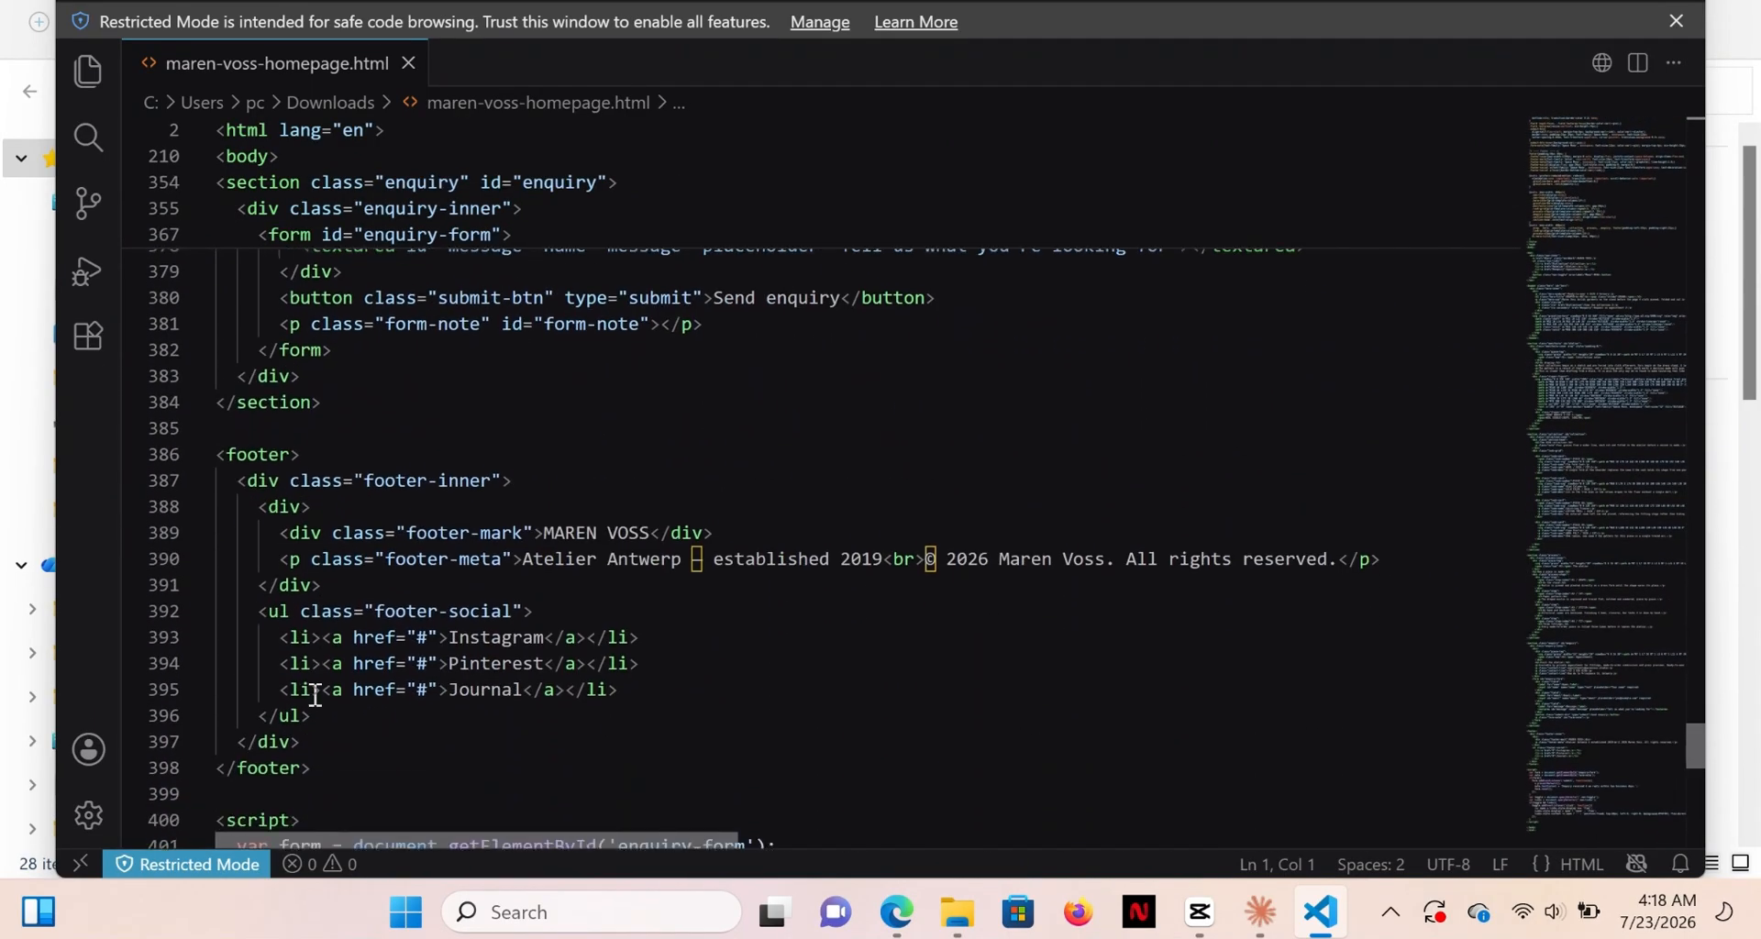
scroll(315, 695, down, 2)
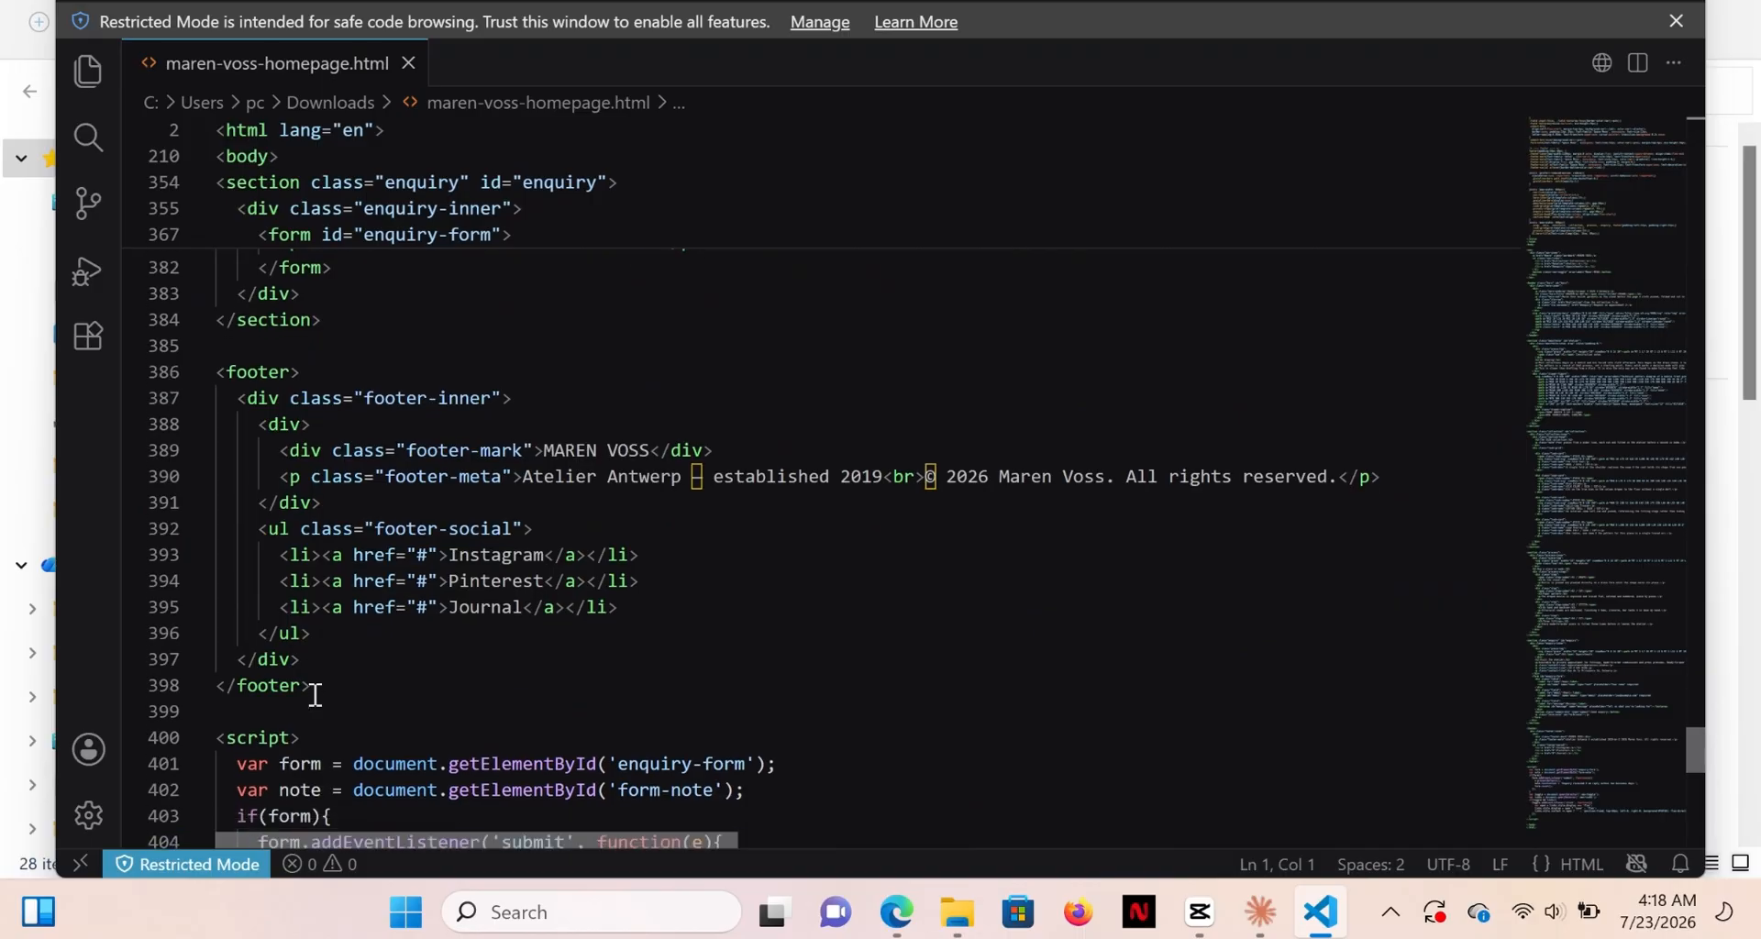
scroll(315, 695, down, 8)
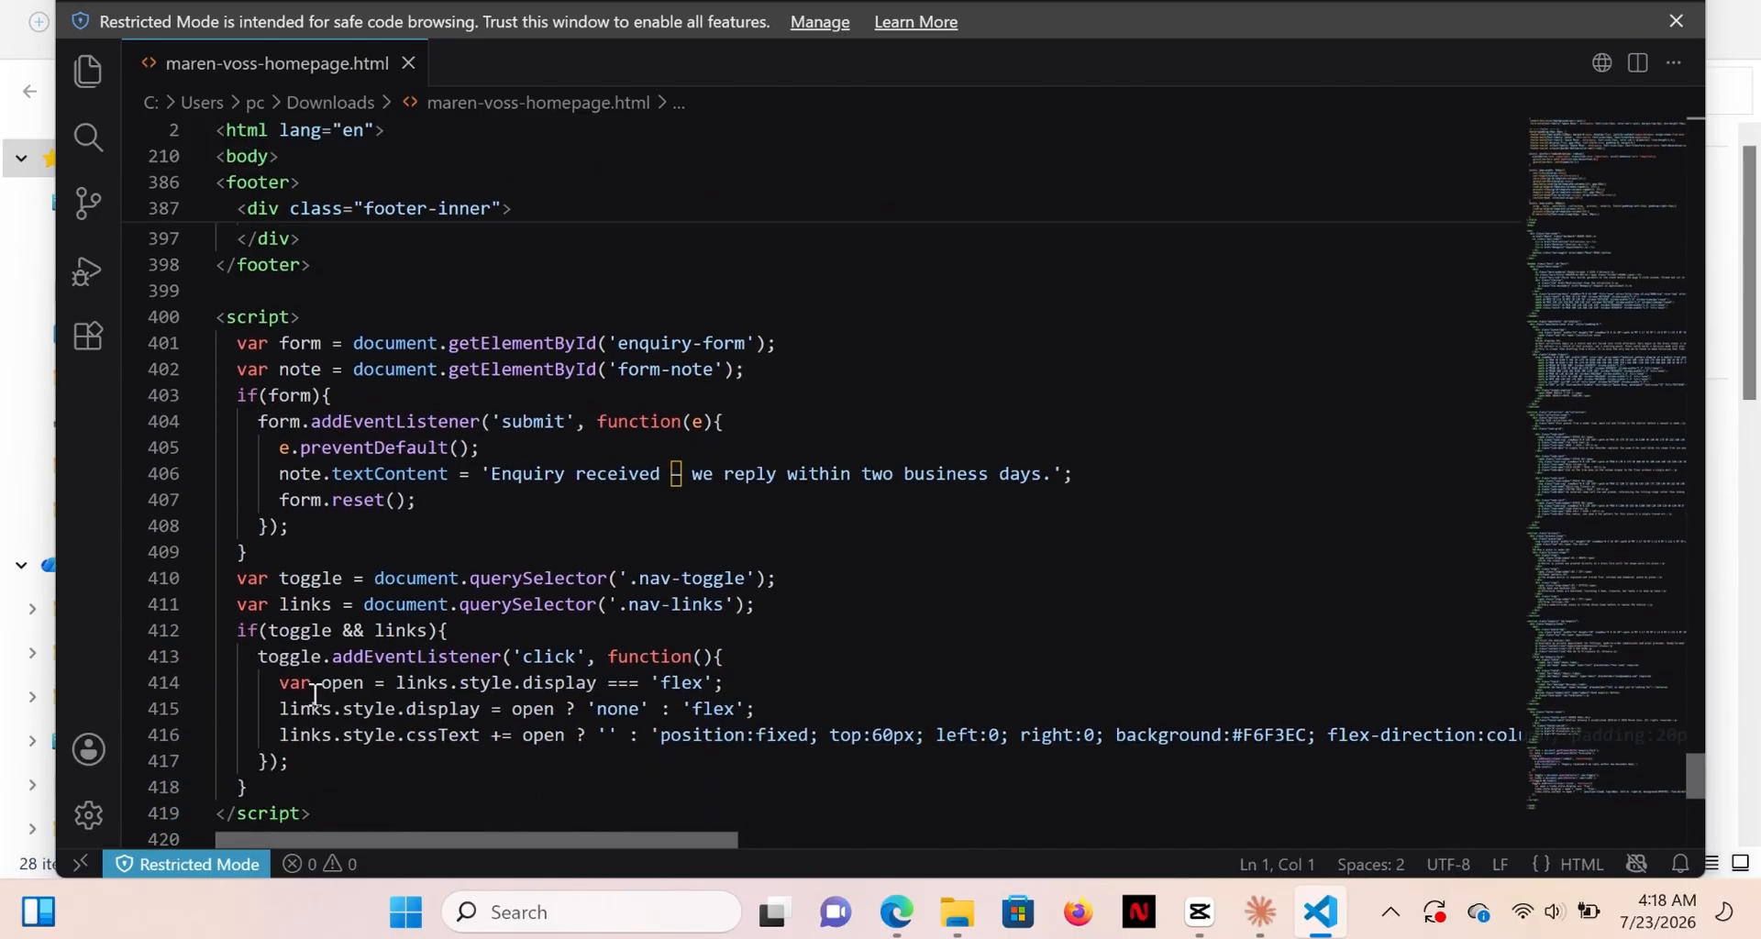
scroll(315, 695, down, 4)
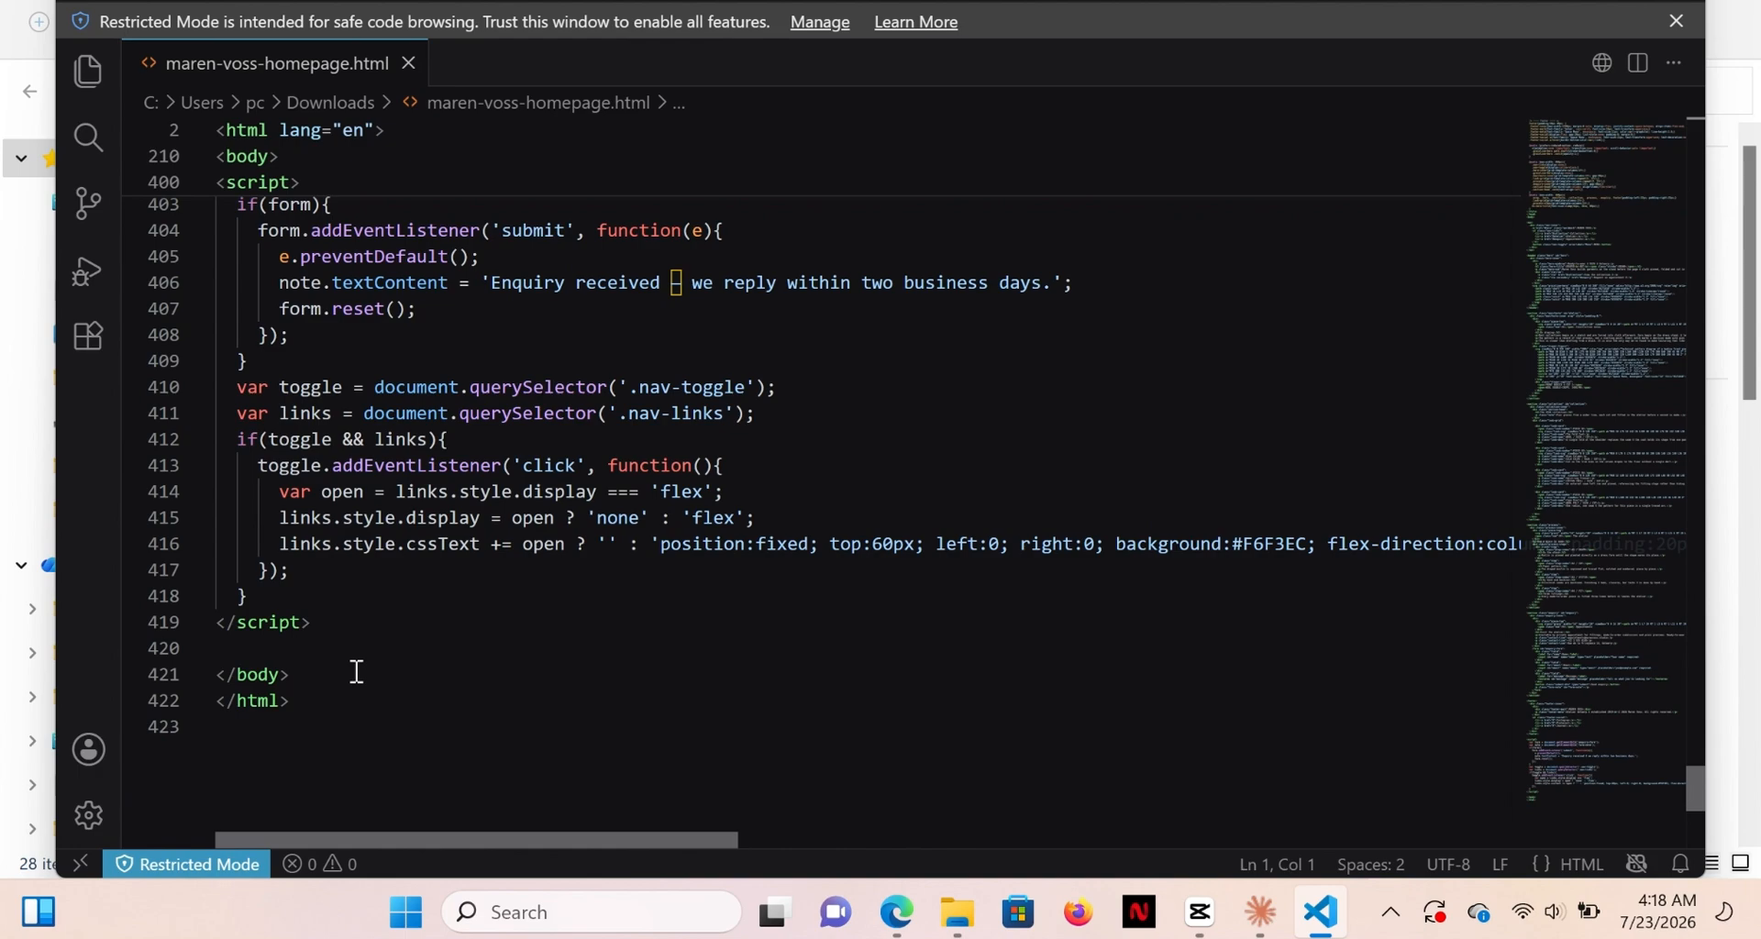
scroll(357, 672, up, 3)
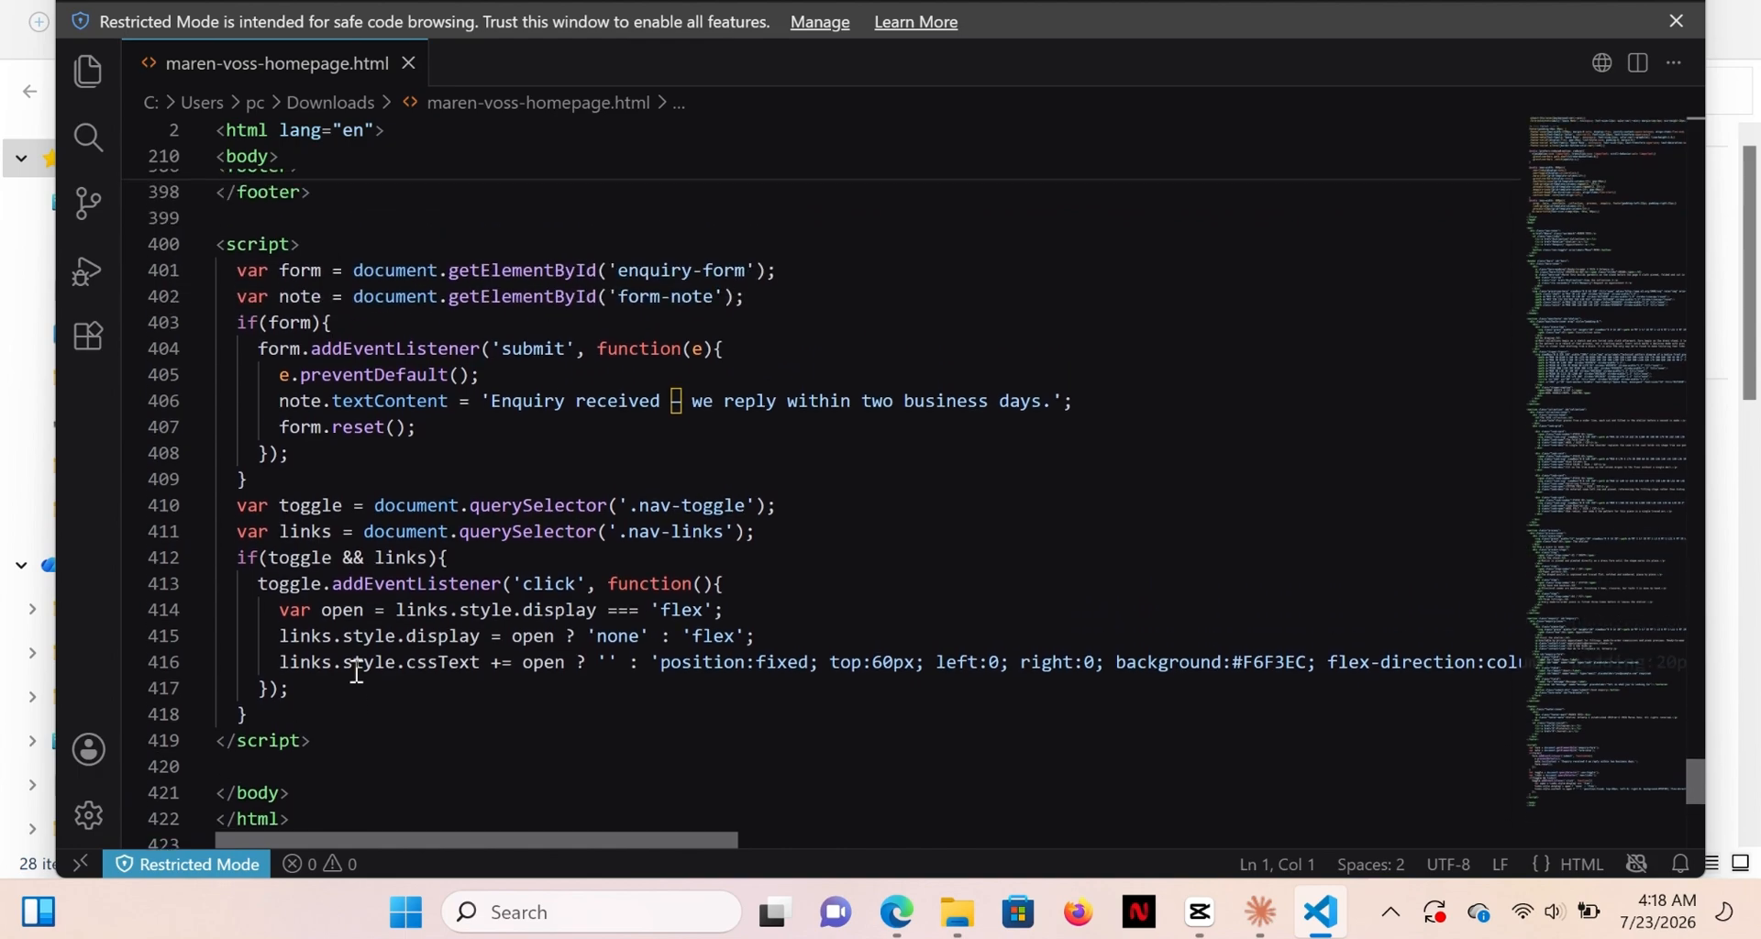
scroll(356, 672, up, 1)
scroll(356, 672, up, 1)
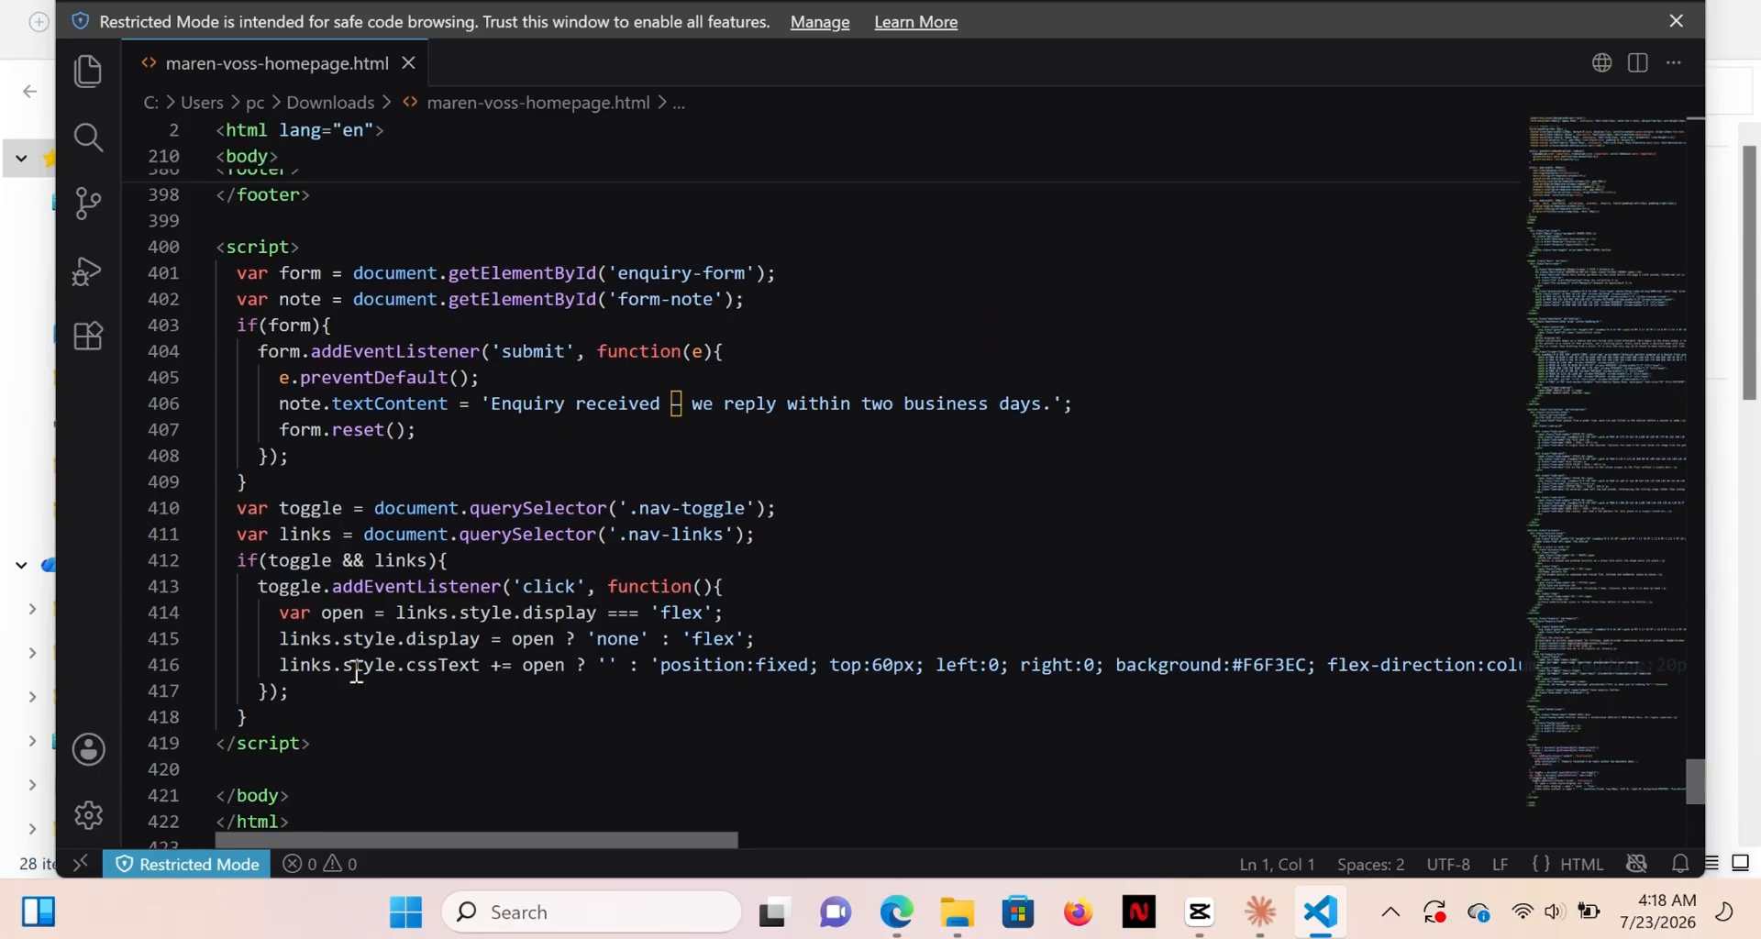
scroll(357, 672, down, 1)
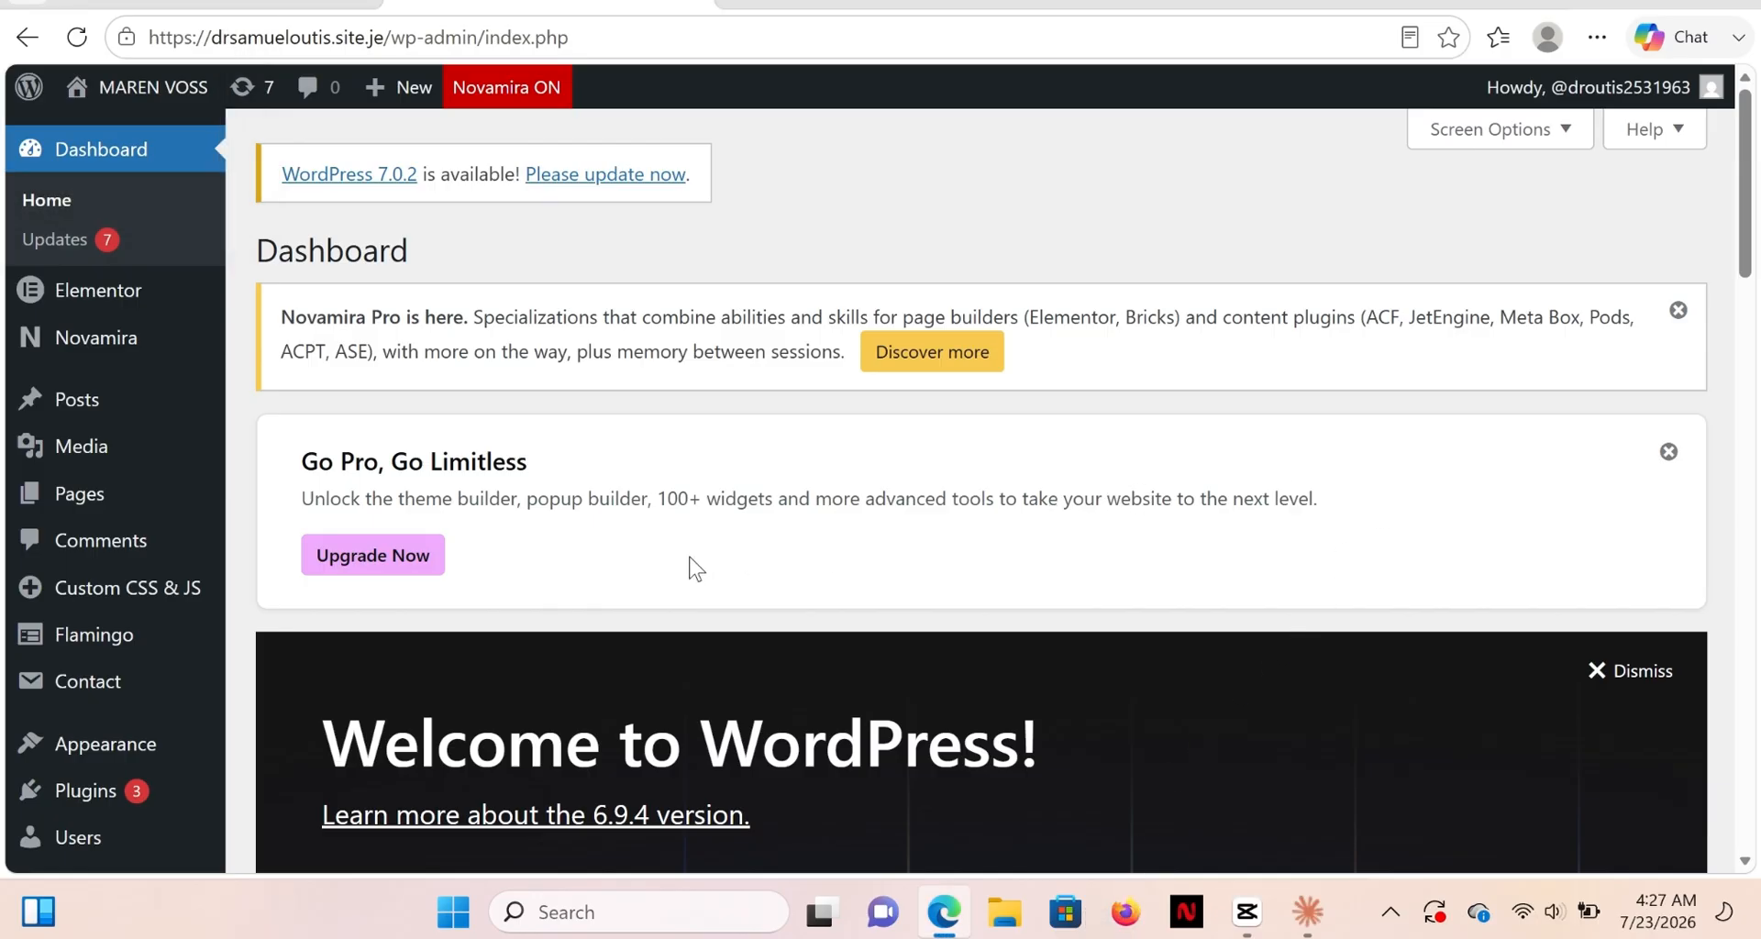
Open the Home page for editing from the site's page list and switch it to the code editor.
click(133, 498)
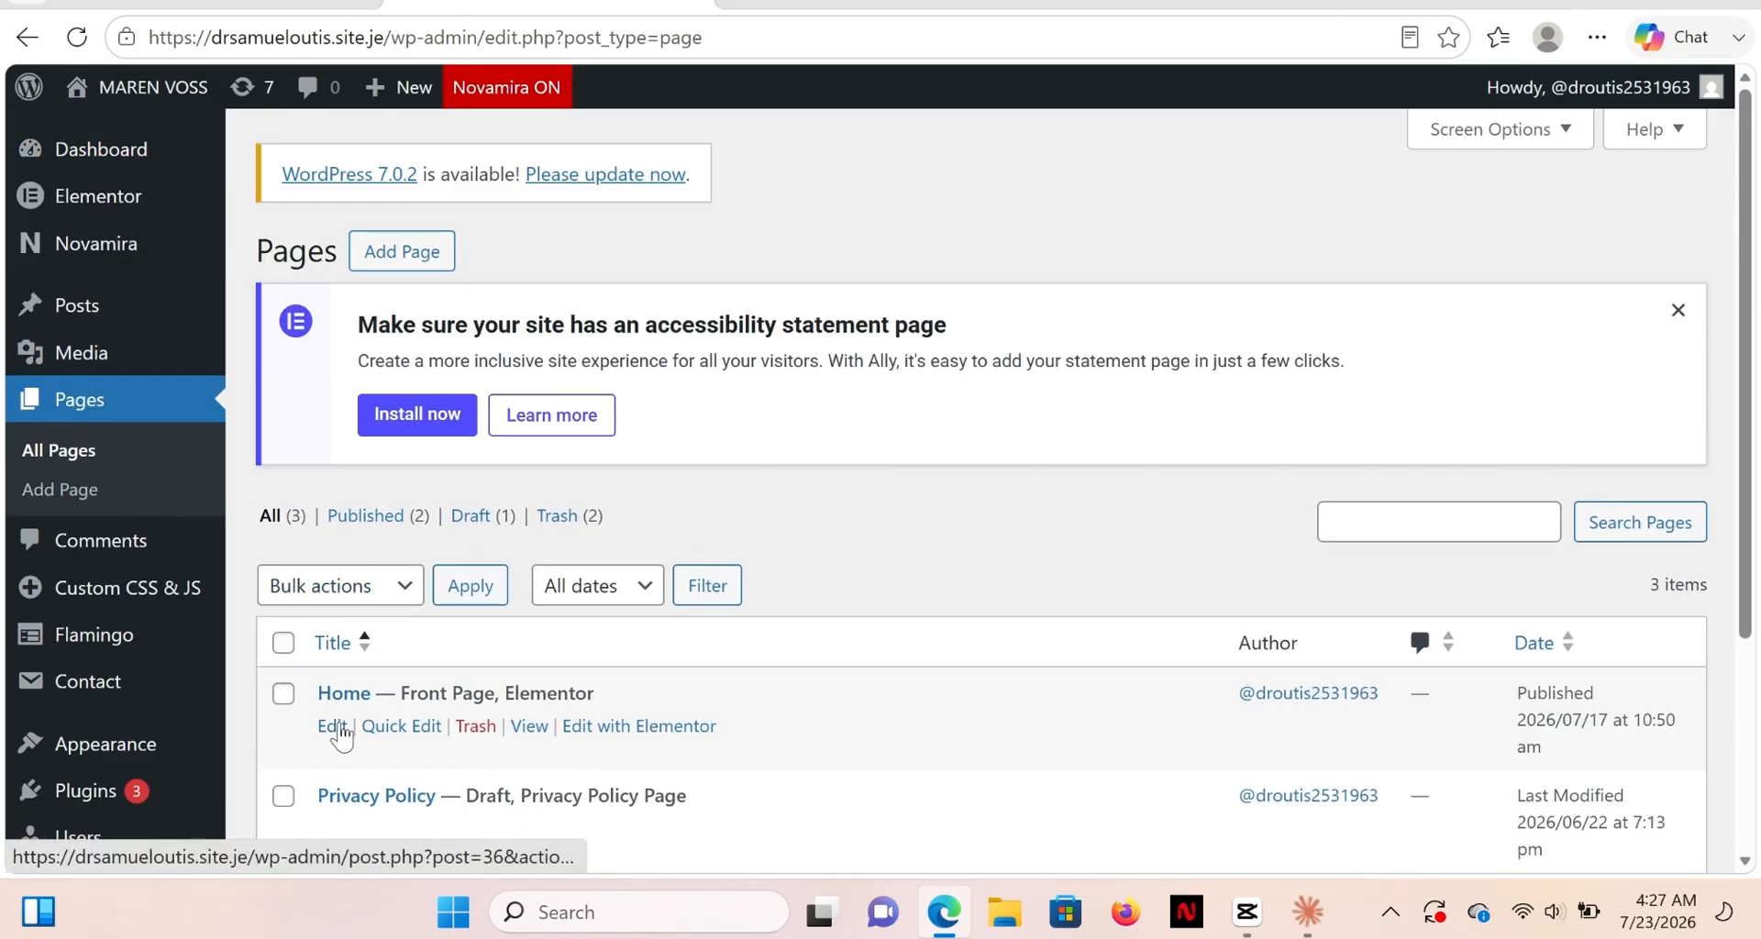
click(332, 728)
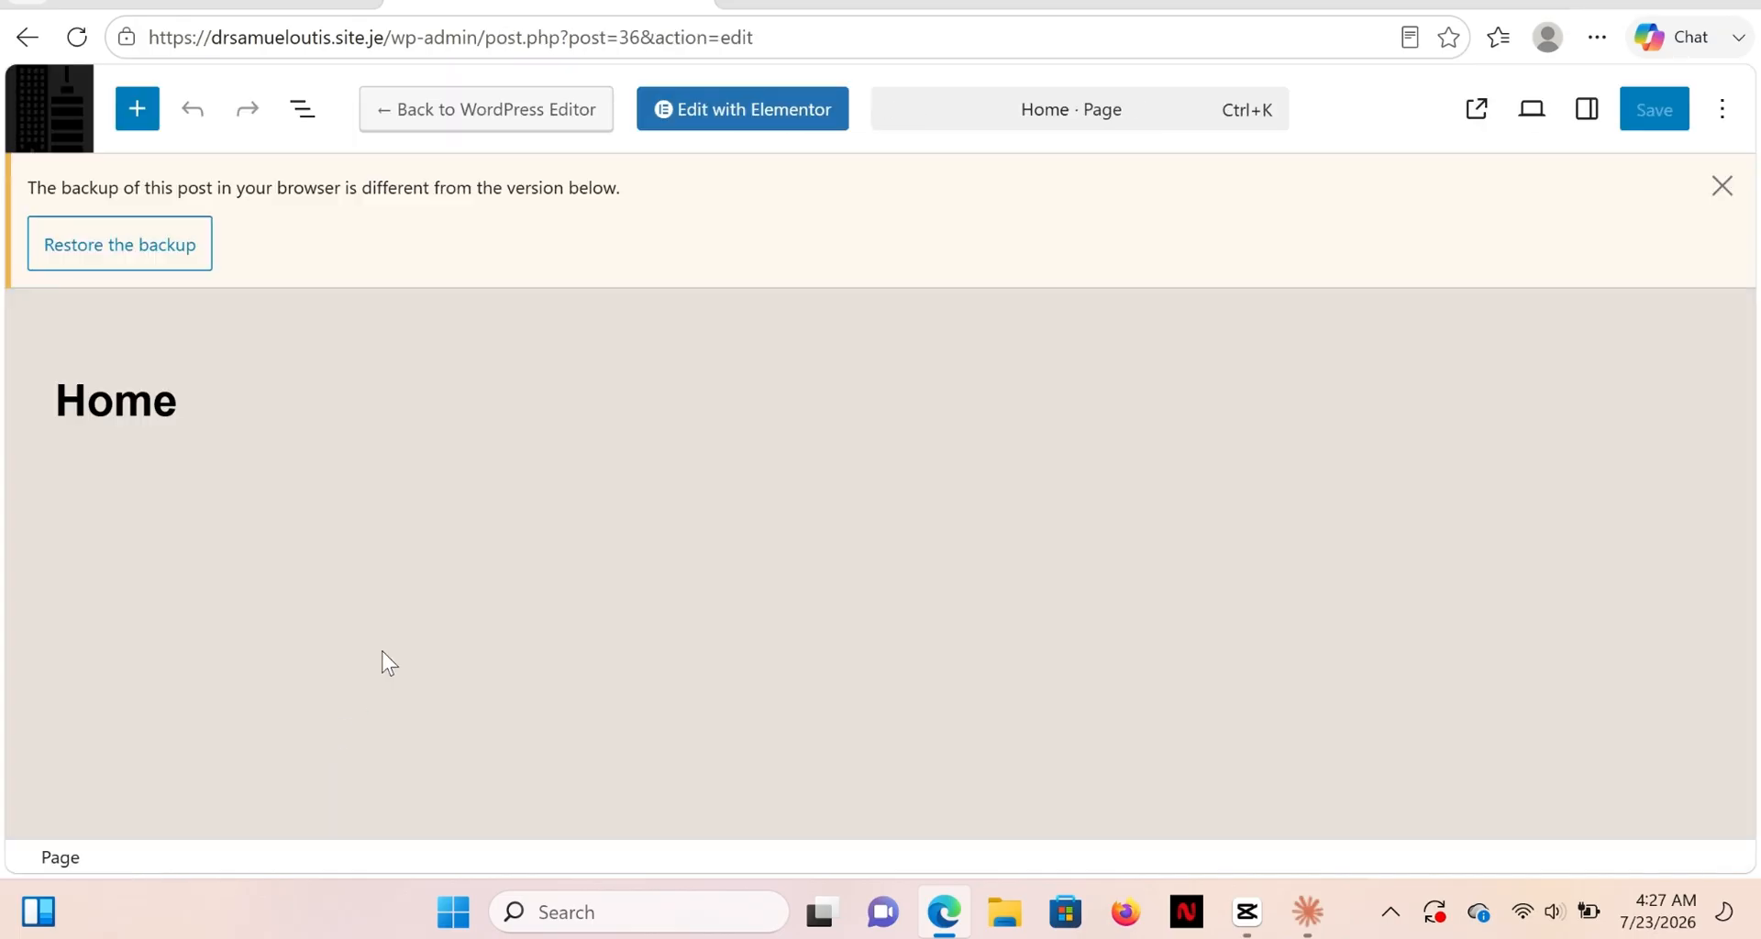
click(1720, 111)
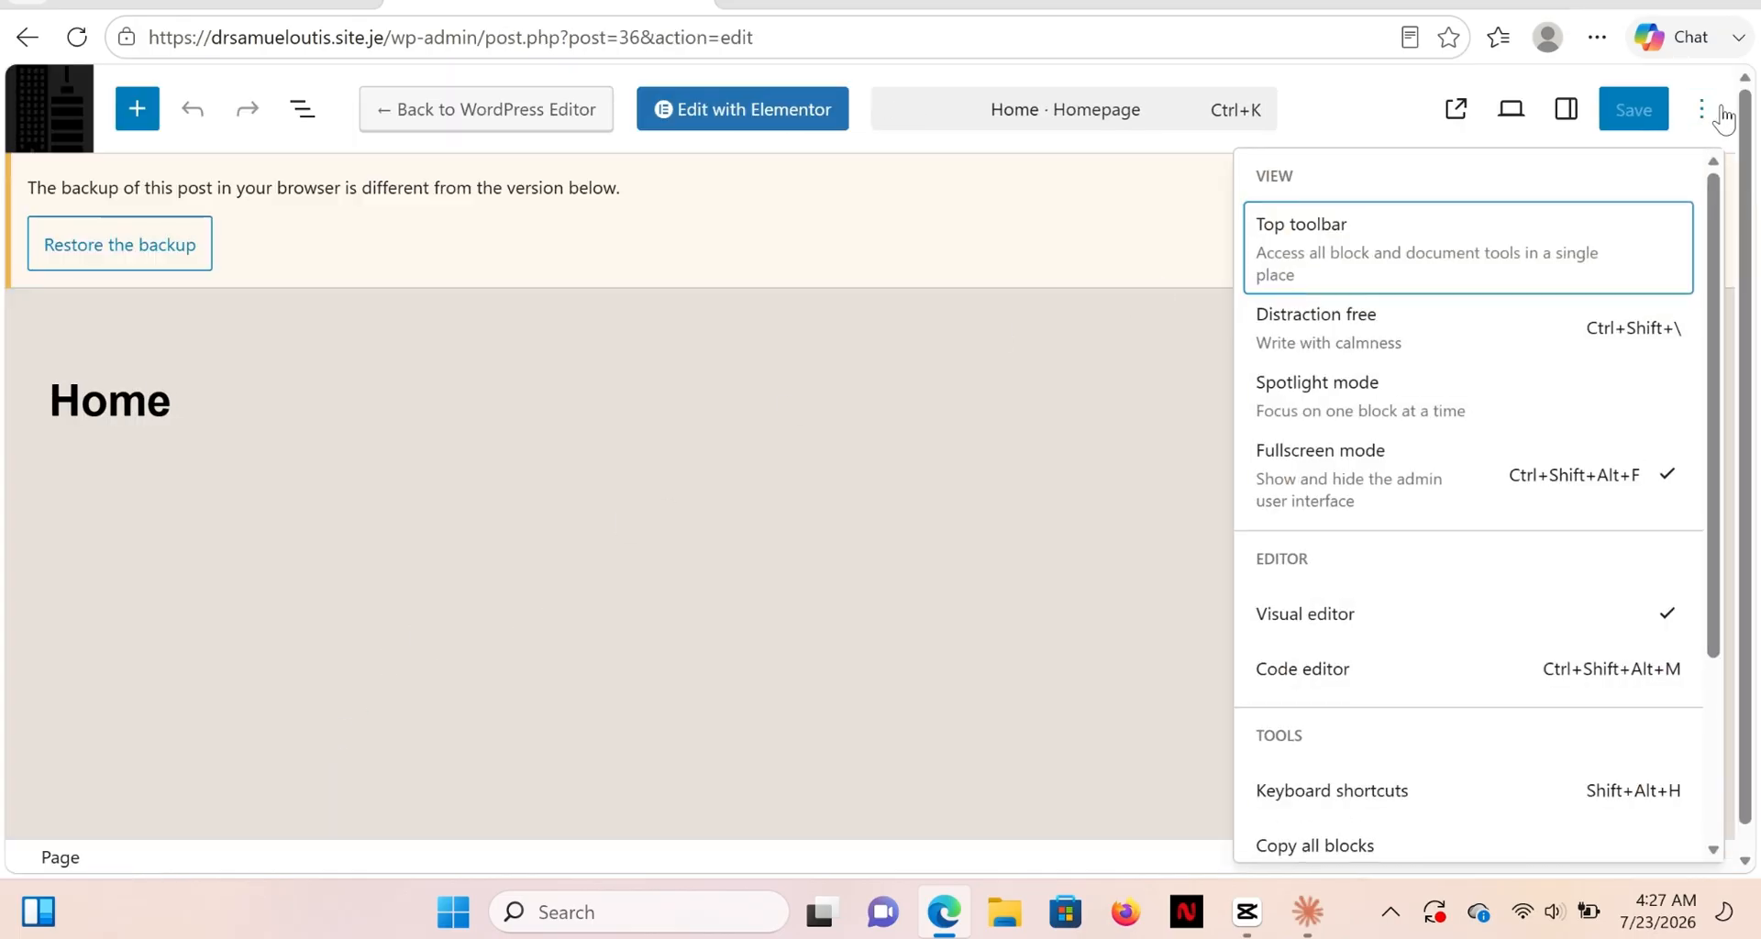
click(1373, 670)
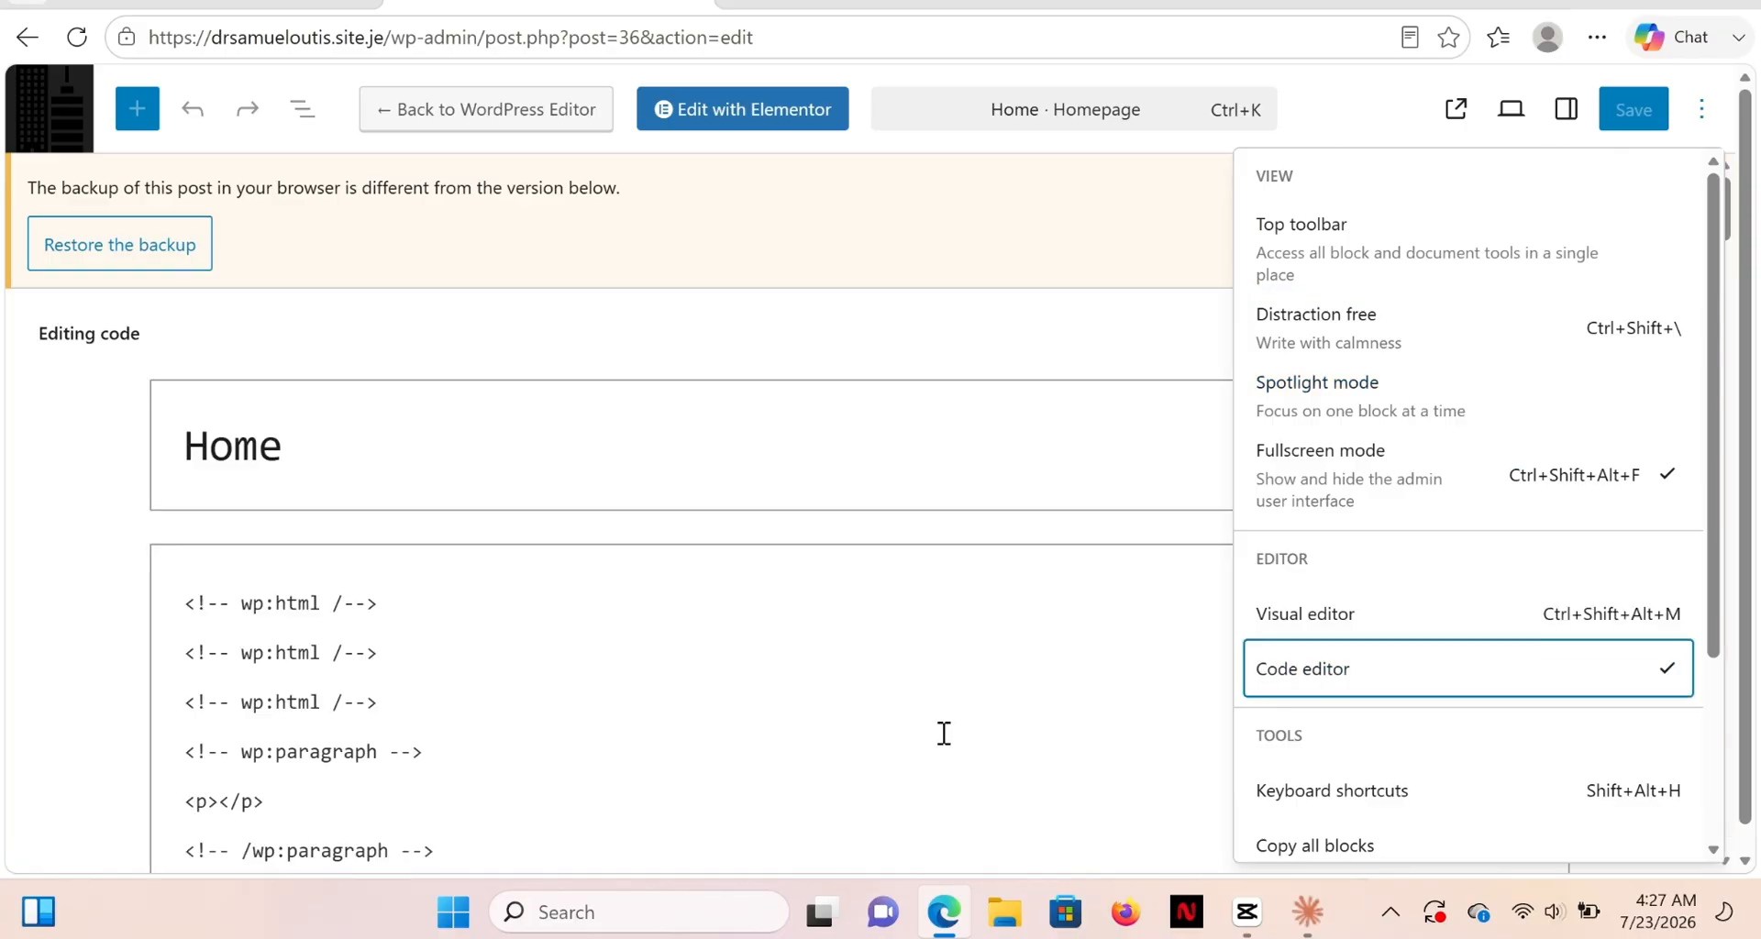
click(977, 696)
Examine the opening markup in the Home page's code, covering the nav links and the hero header.
scroll(976, 696, down, 10)
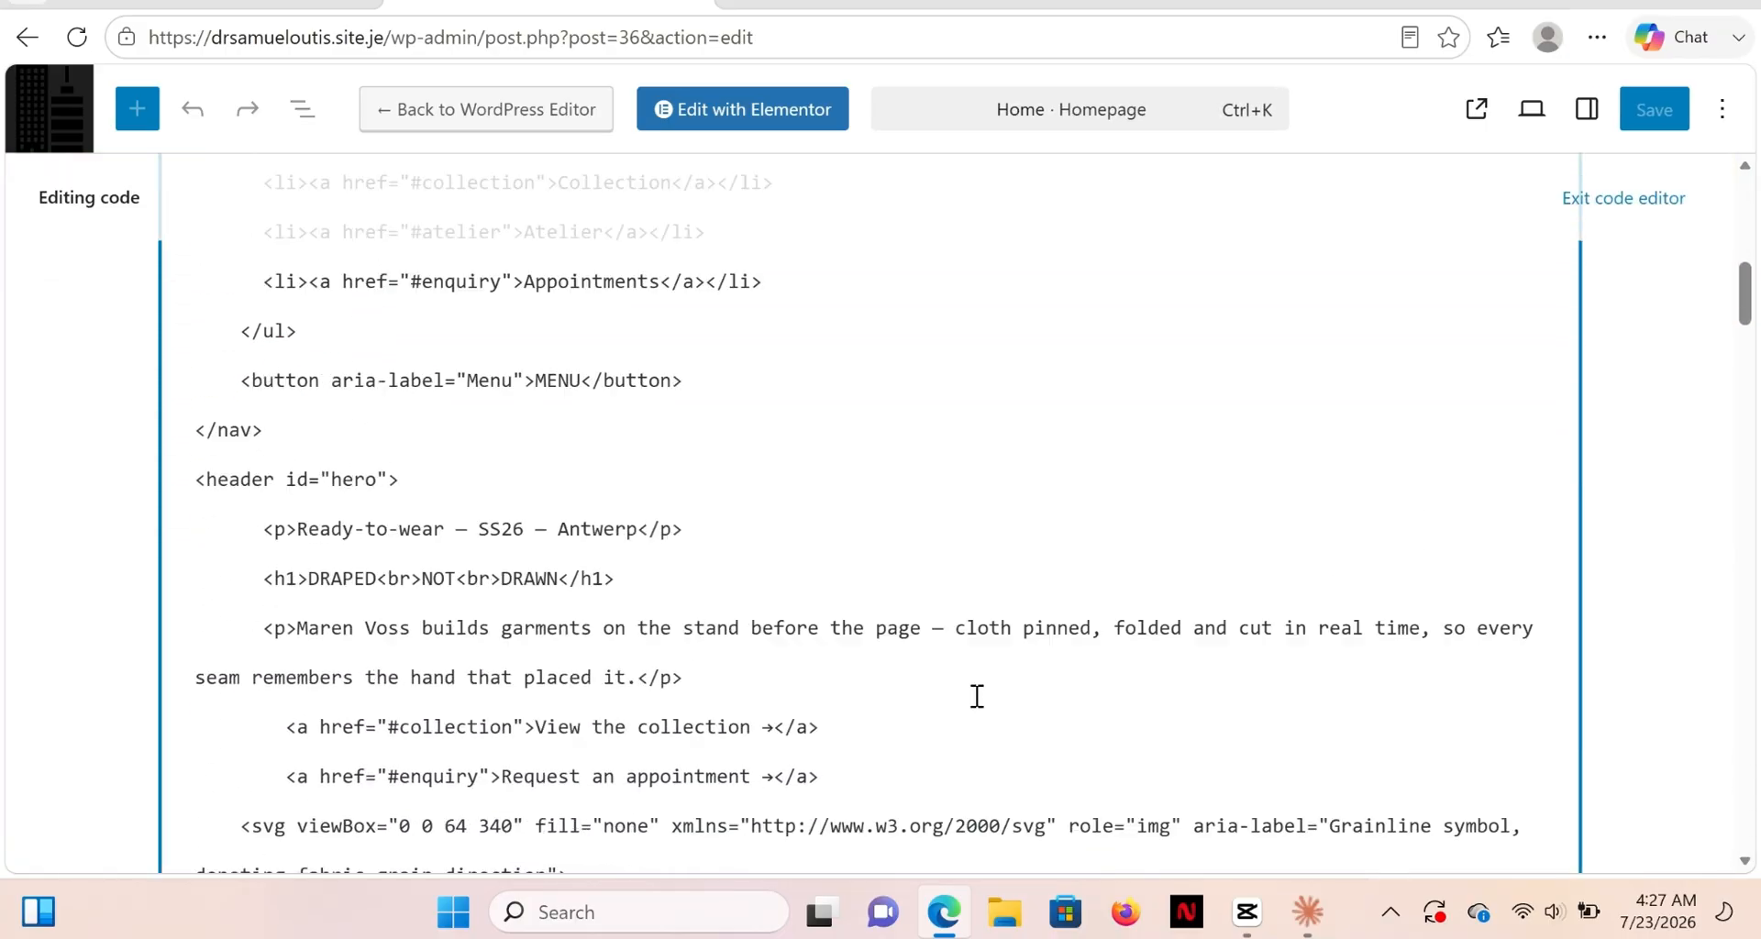
scroll(977, 696, down, 3)
scroll(976, 696, up, 8)
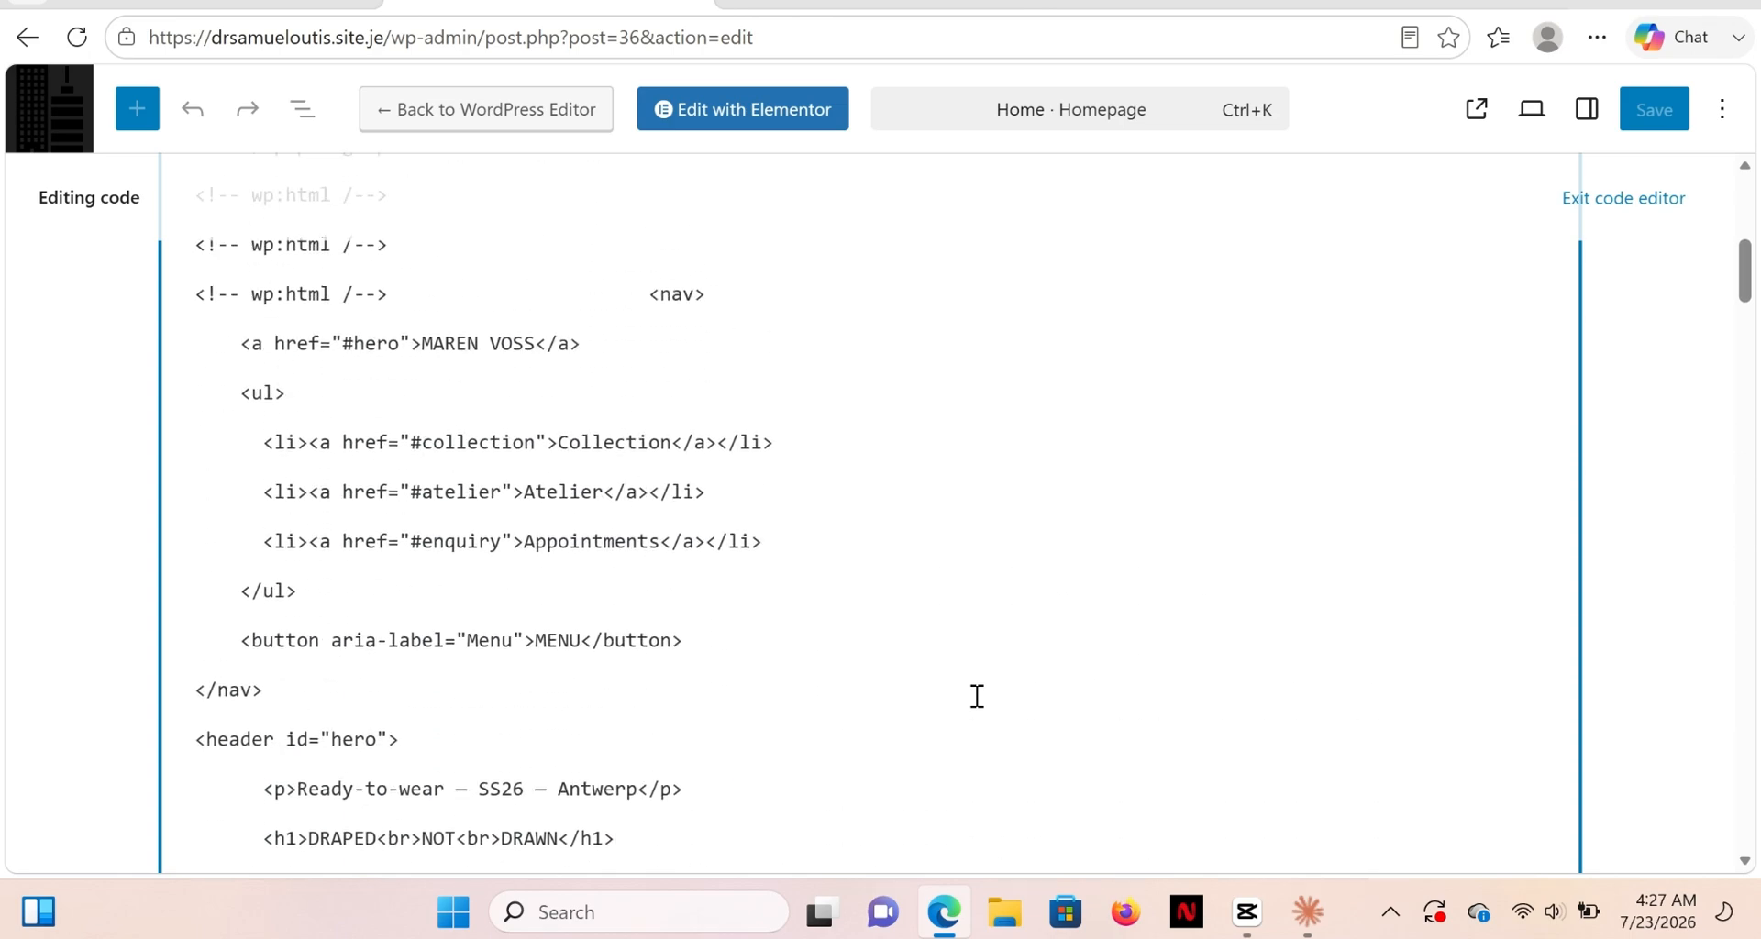
scroll(977, 696, down, 1)
scroll(976, 696, up, 1)
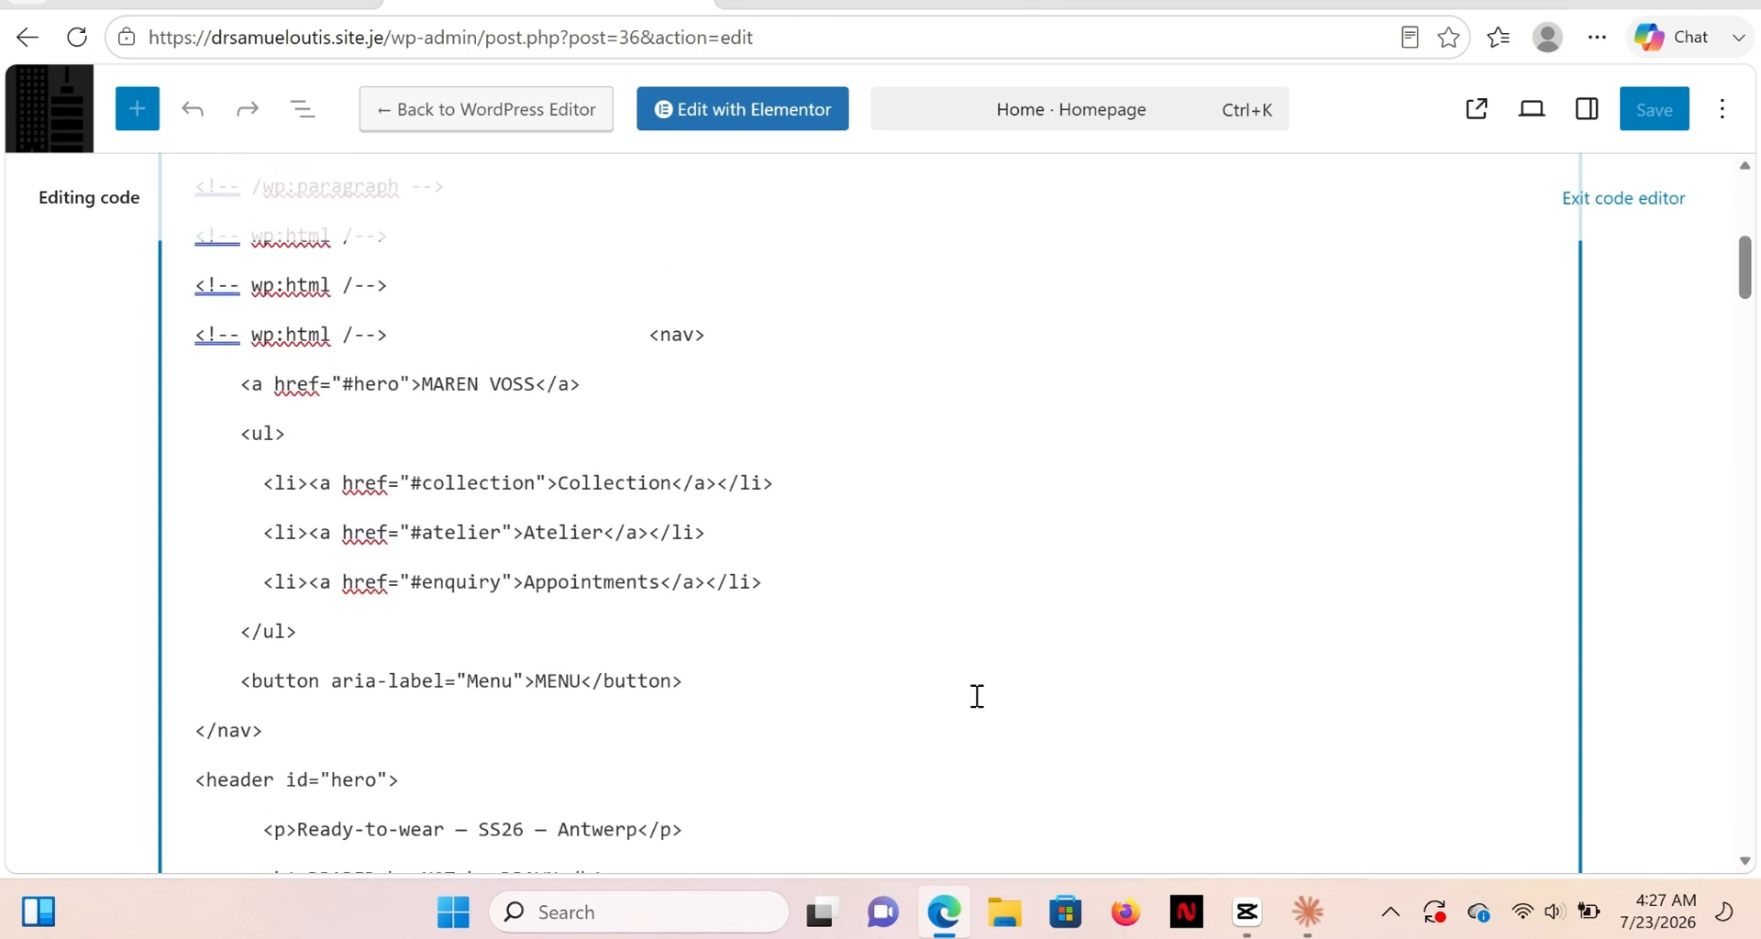
scroll(977, 696, down, 1)
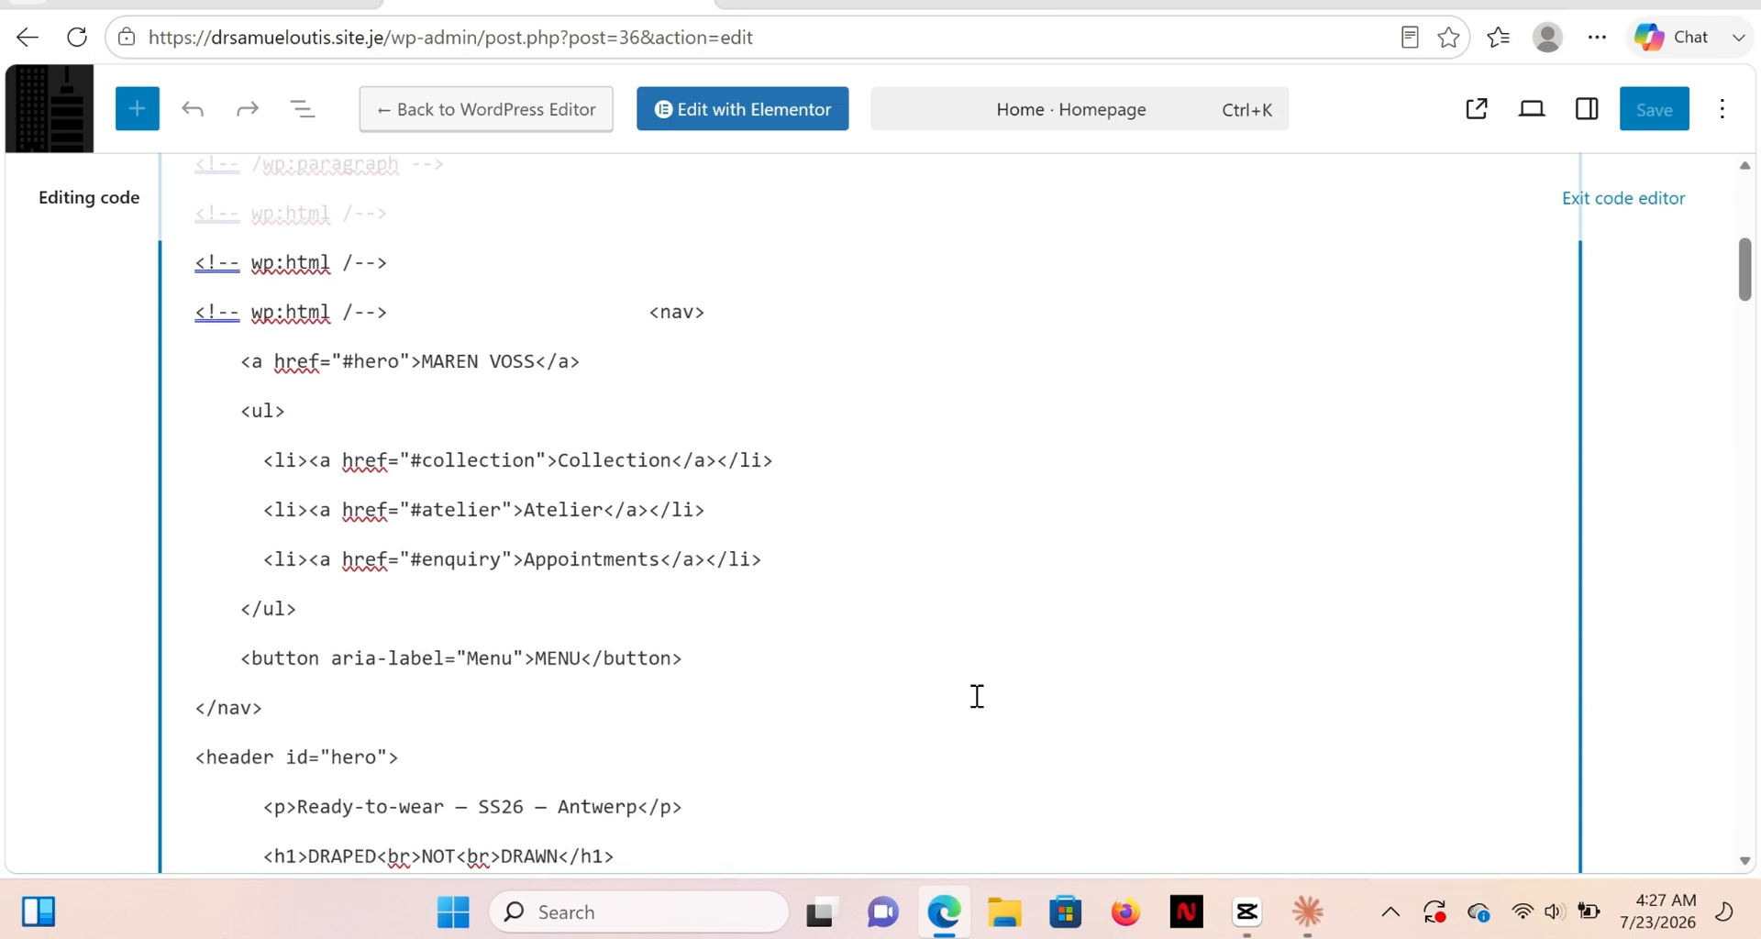
scroll(977, 696, up, 4)
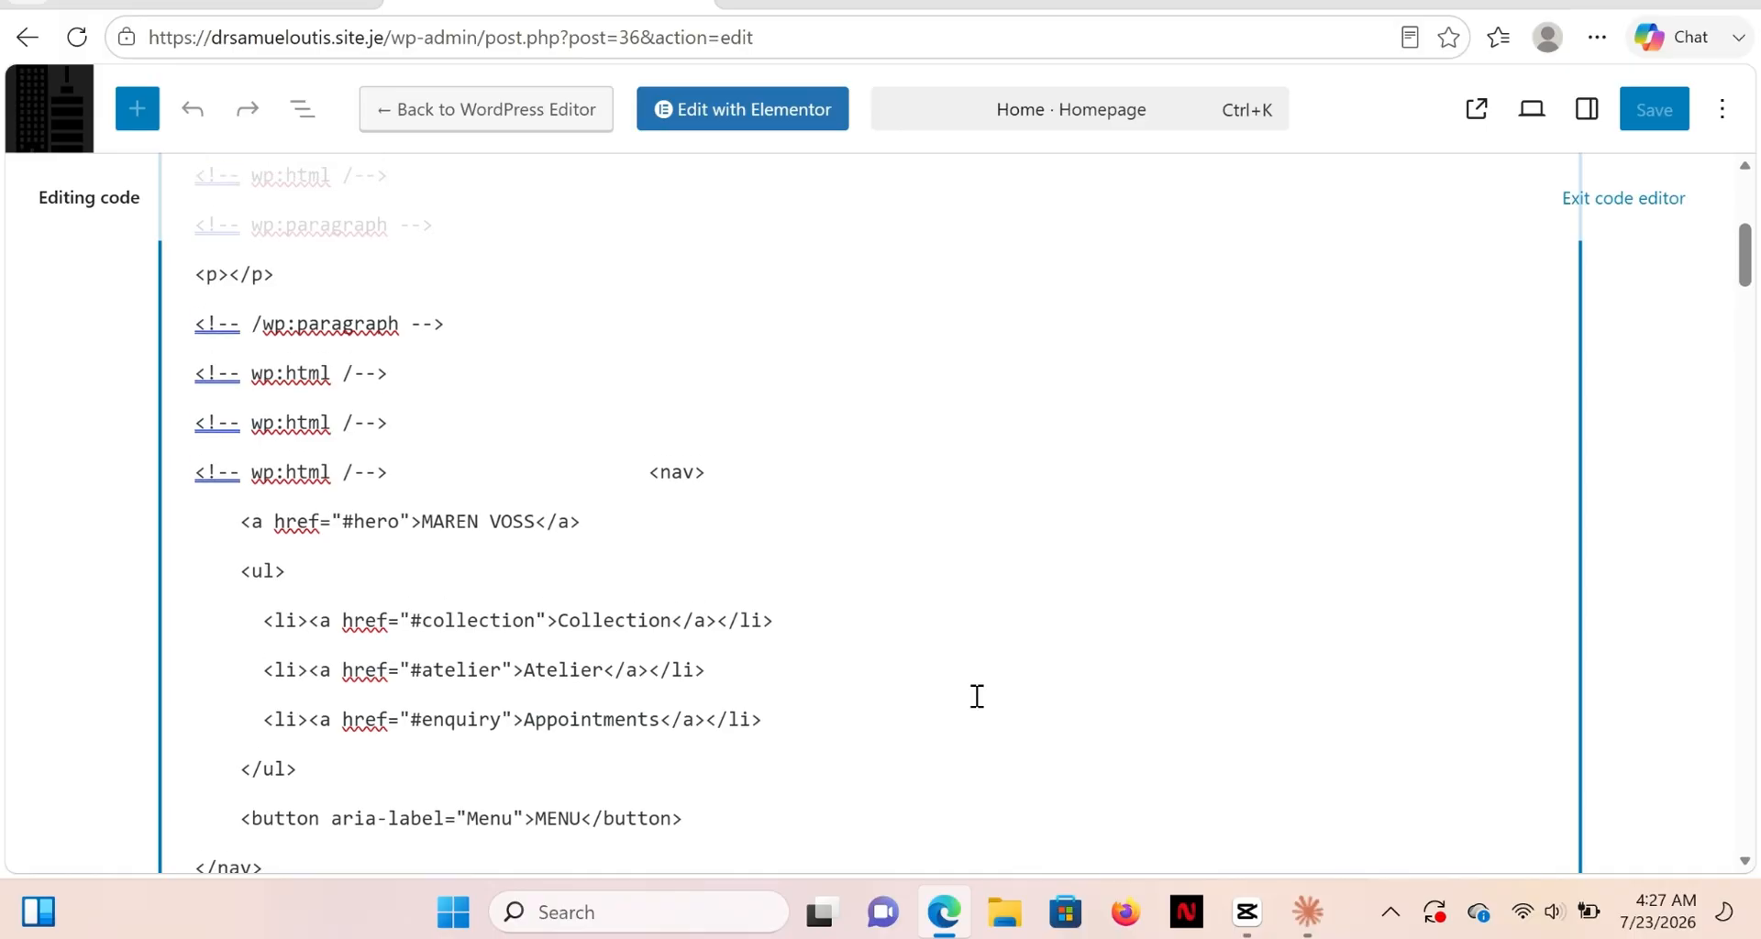
scroll(976, 696, up, 3)
scroll(976, 696, down, 10)
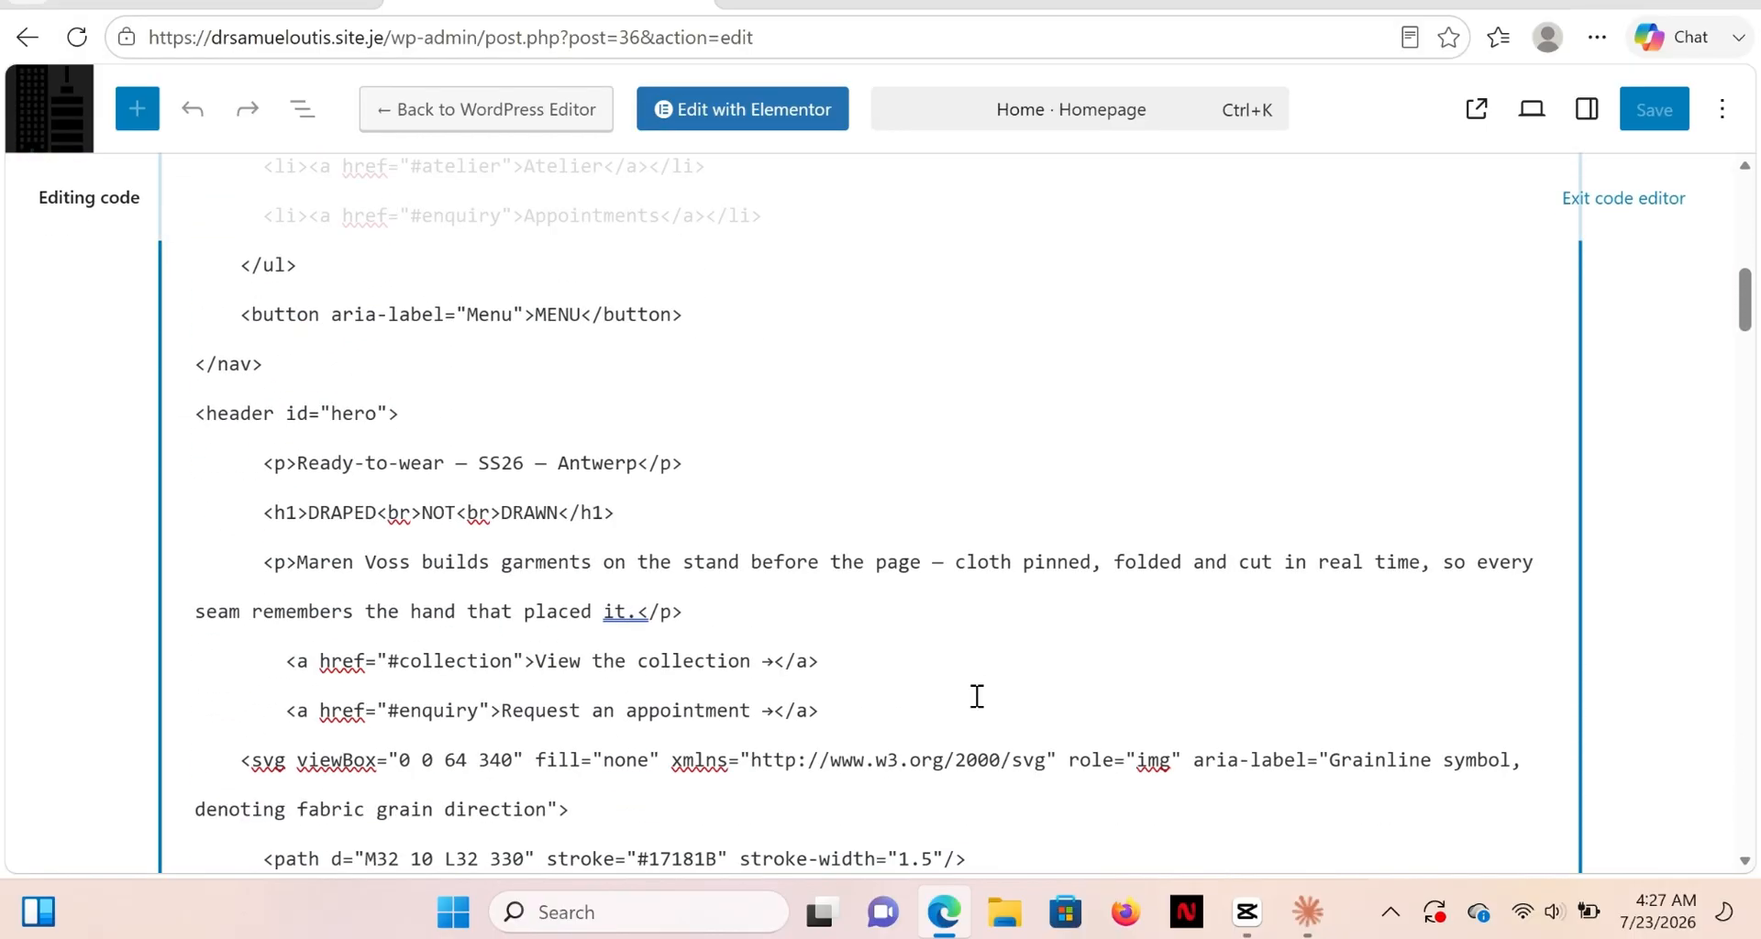
Examine the rest of the Home page's code, from the draping text through the collection and atelier sections to the enquiry form and footer.
scroll(977, 696, down, 20)
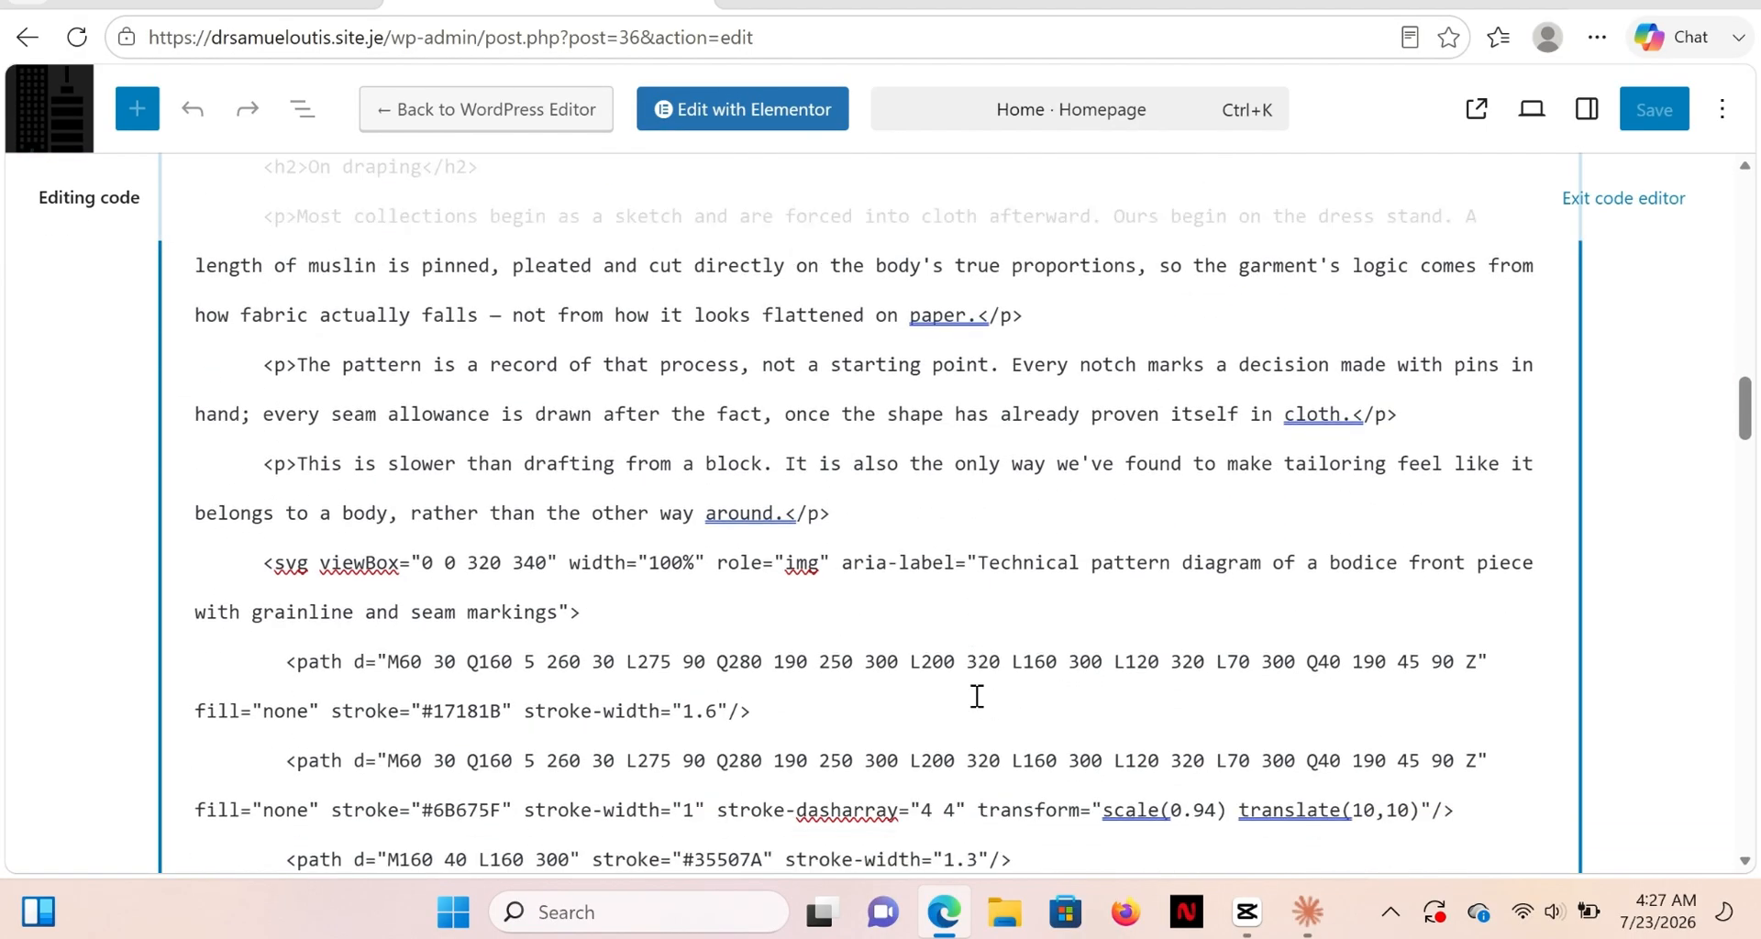
scroll(977, 696, down, 15)
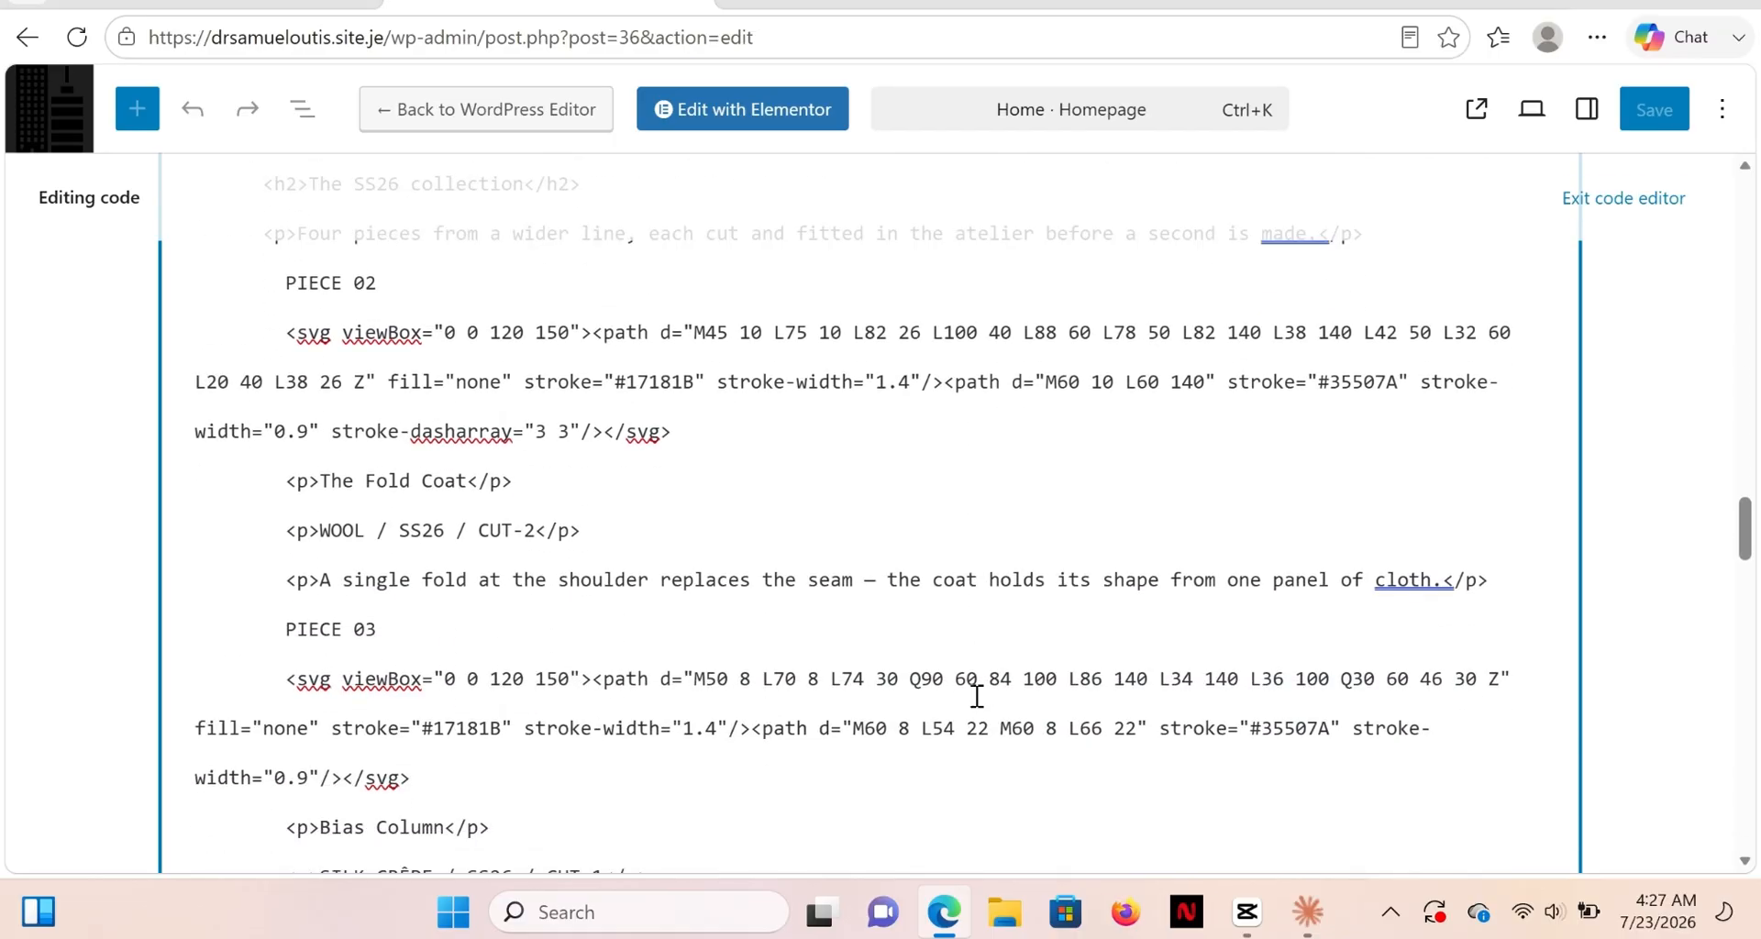
scroll(976, 696, down, 12)
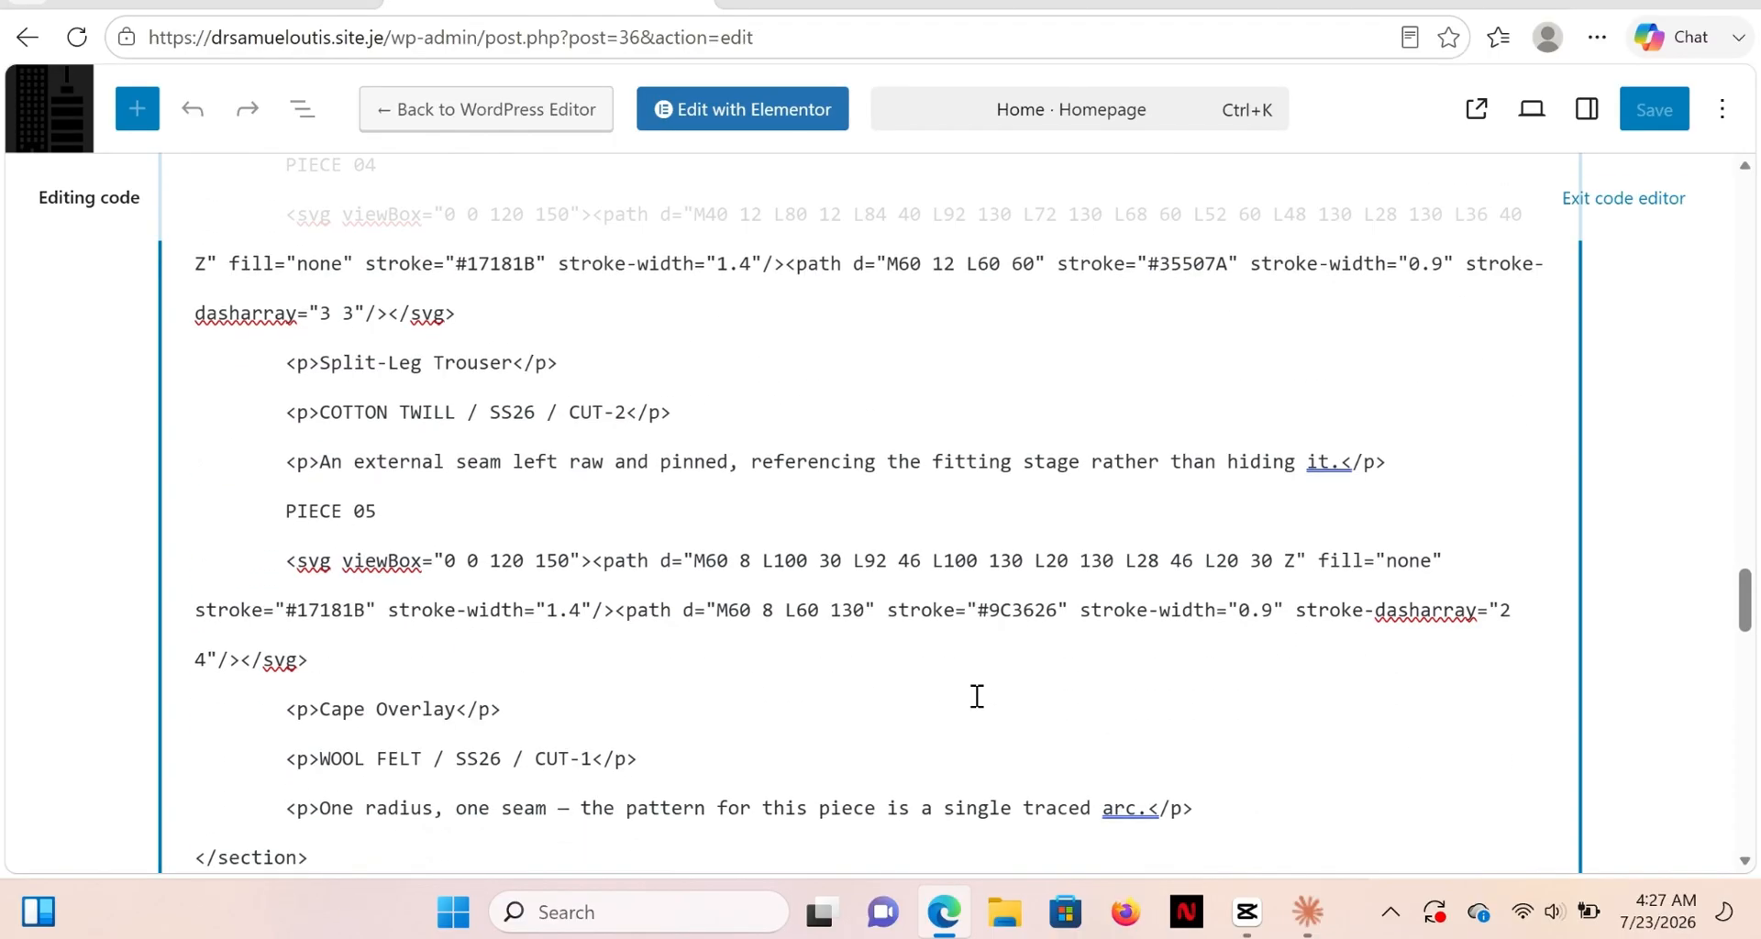
scroll(977, 696, down, 6)
scroll(976, 696, down, 8)
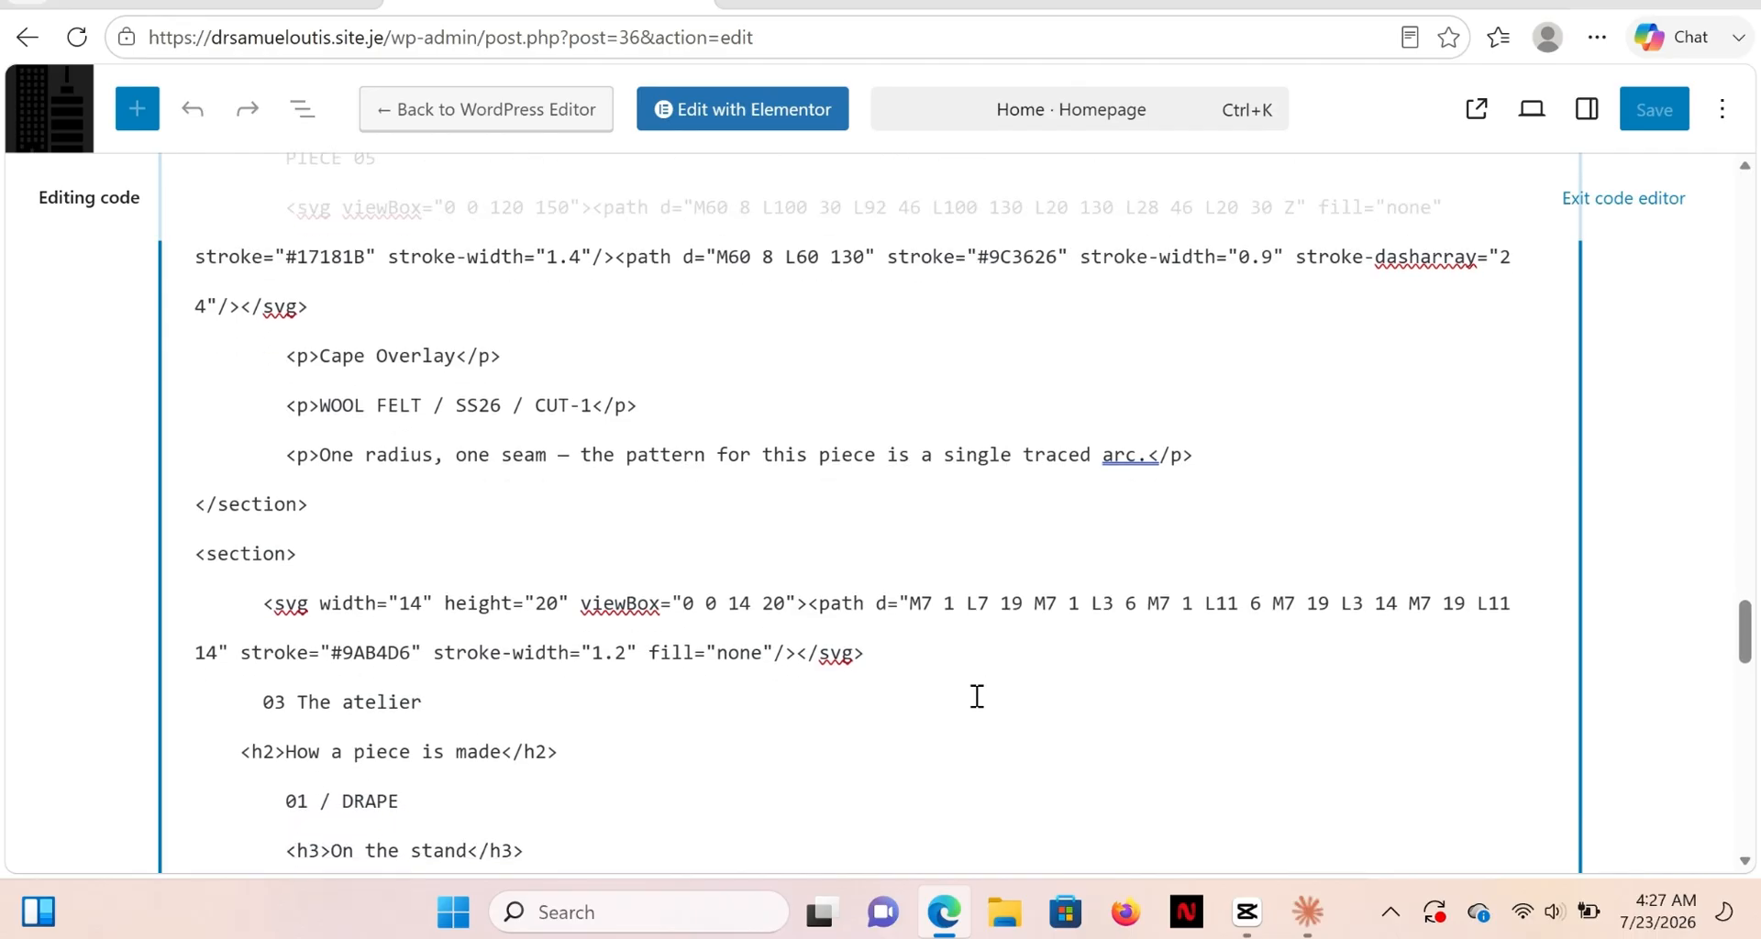
scroll(977, 696, down, 8)
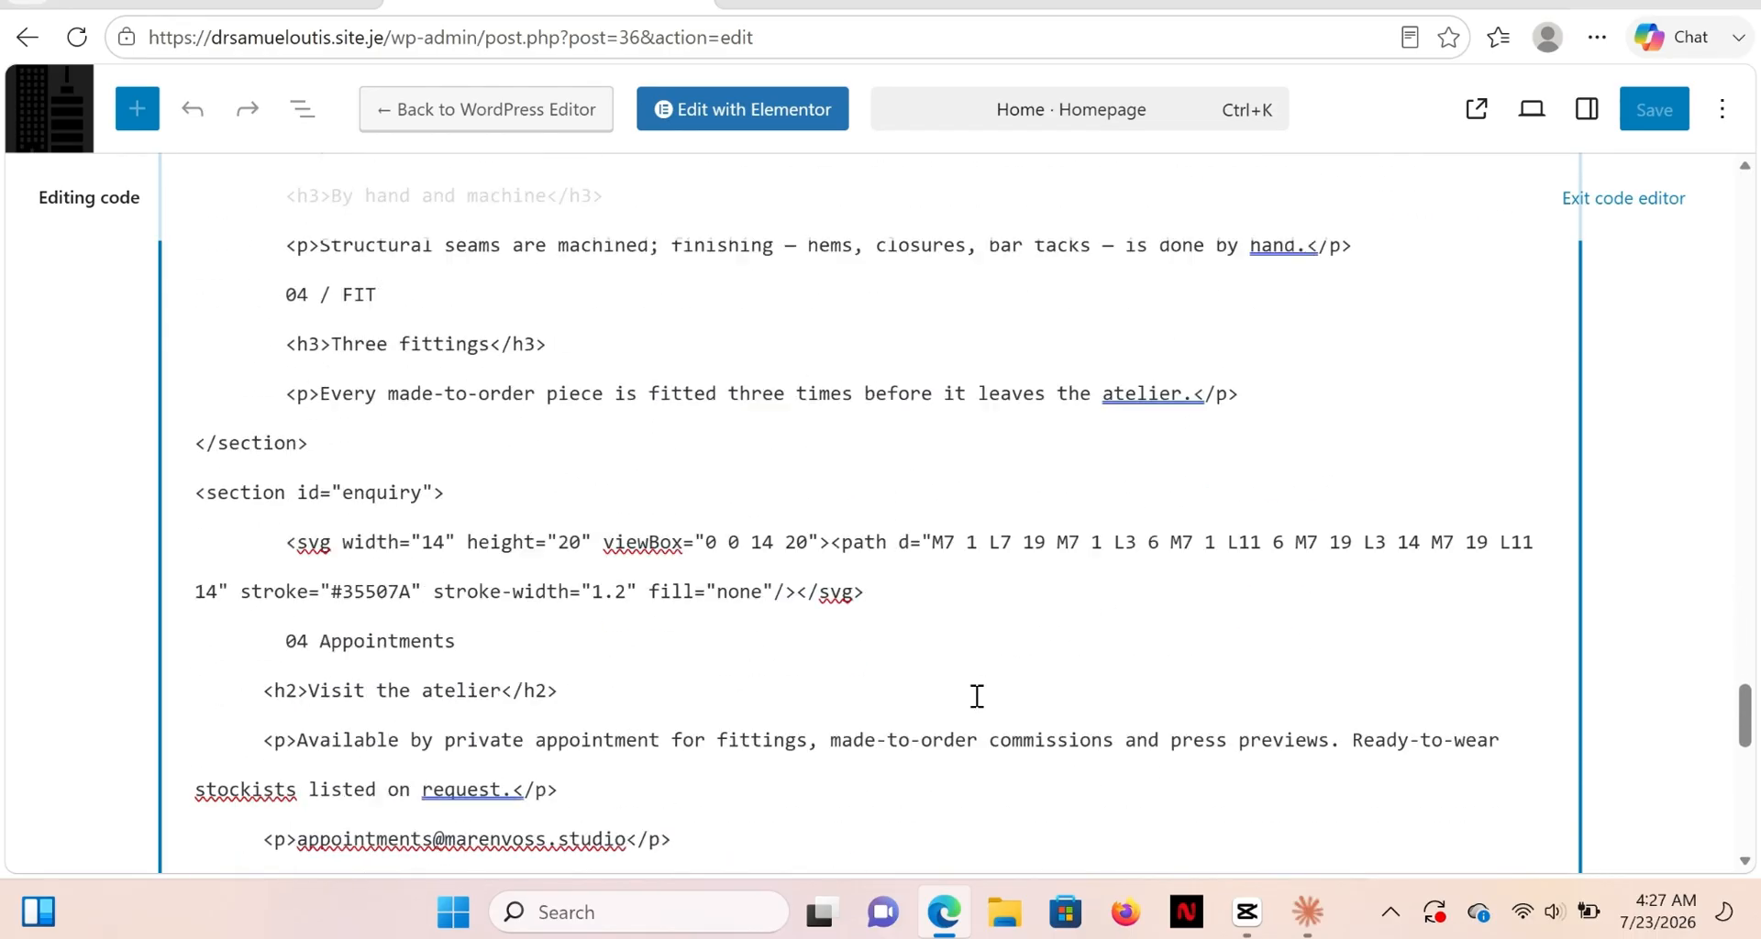
scroll(977, 696, down, 7)
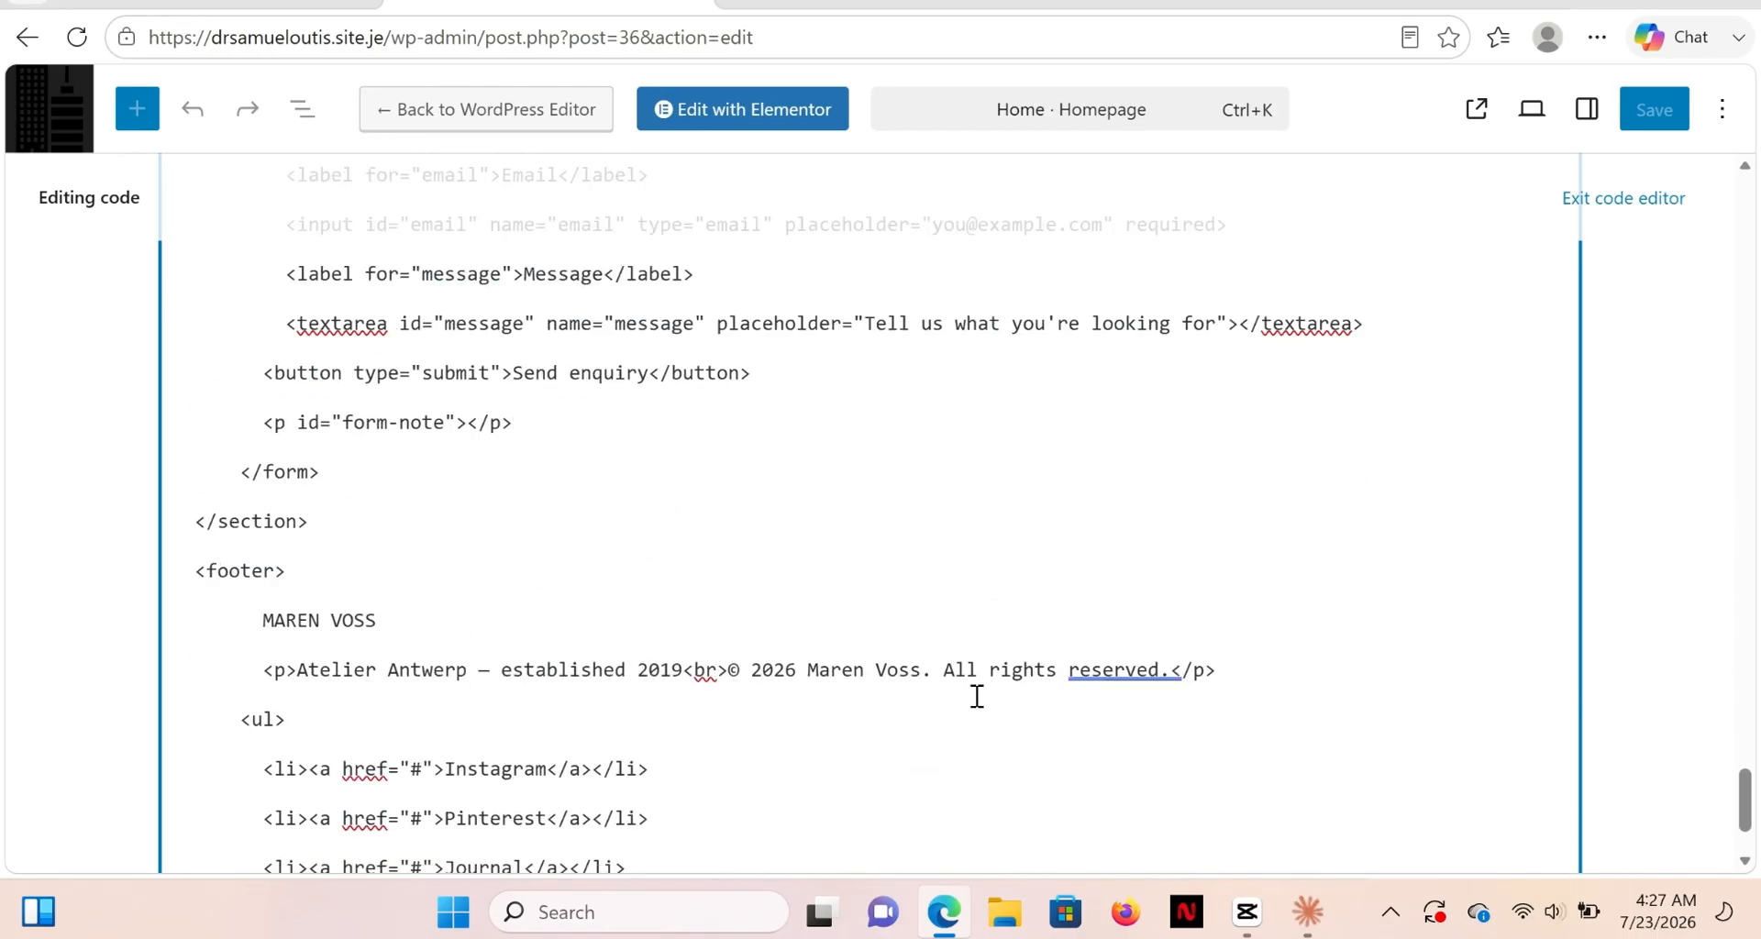
scroll(977, 696, up, 3)
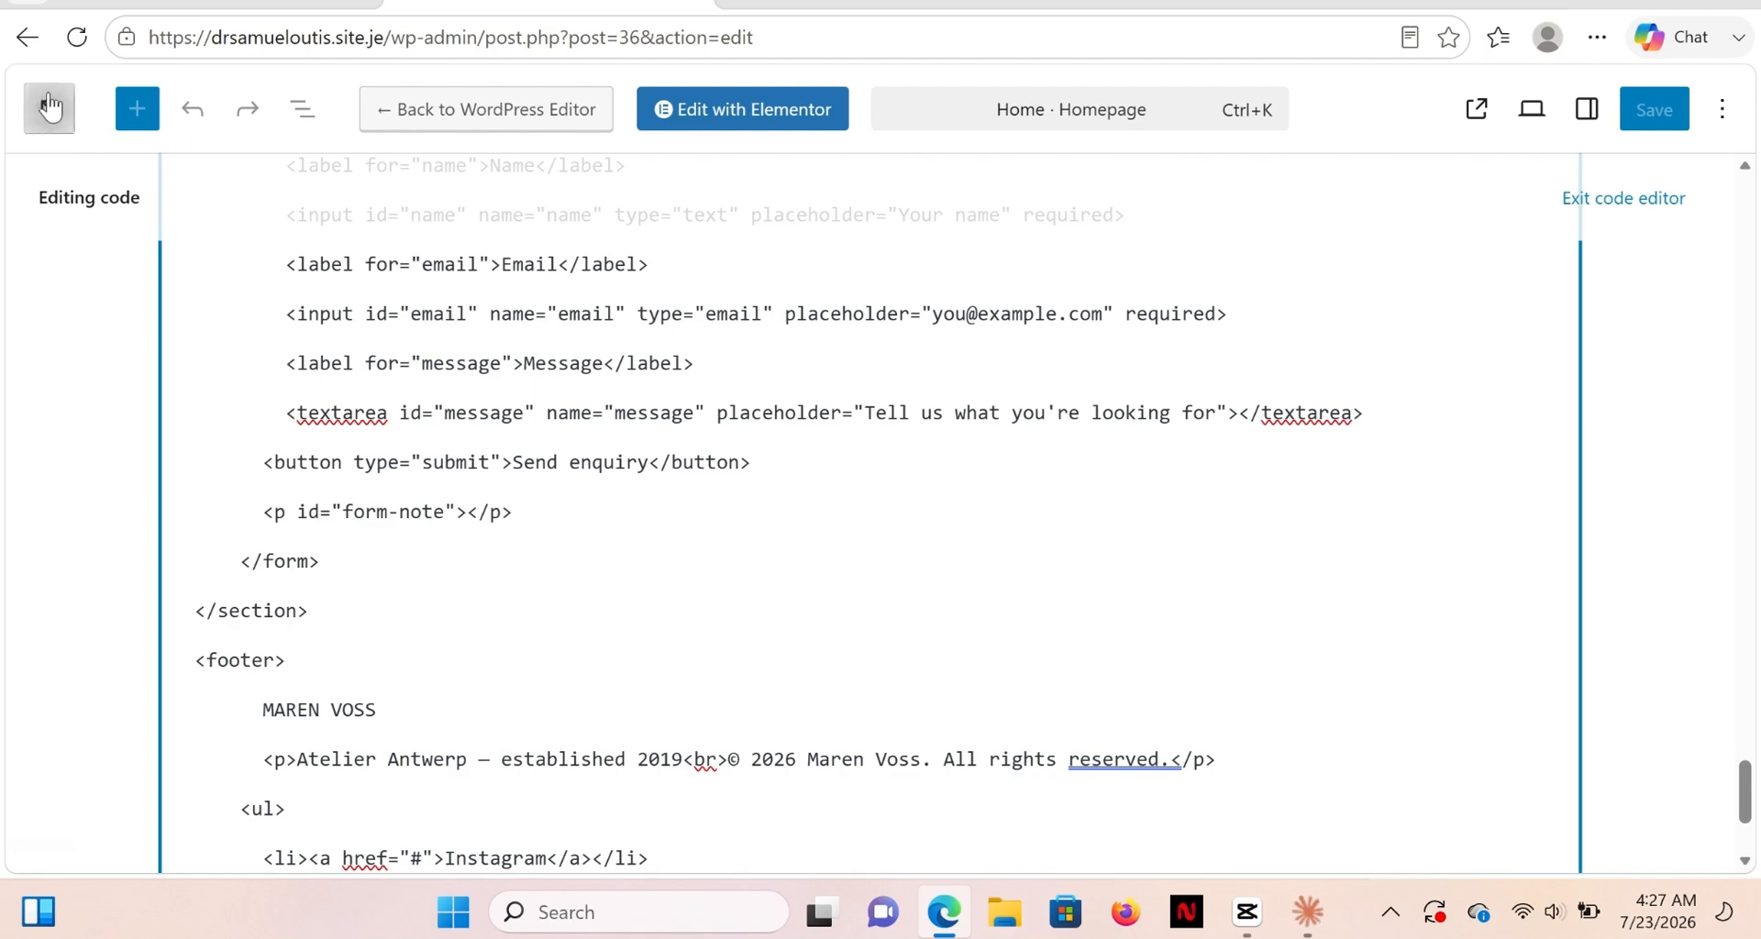
Leave the Home page's code editor and open the theme's site editor.
click(51, 106)
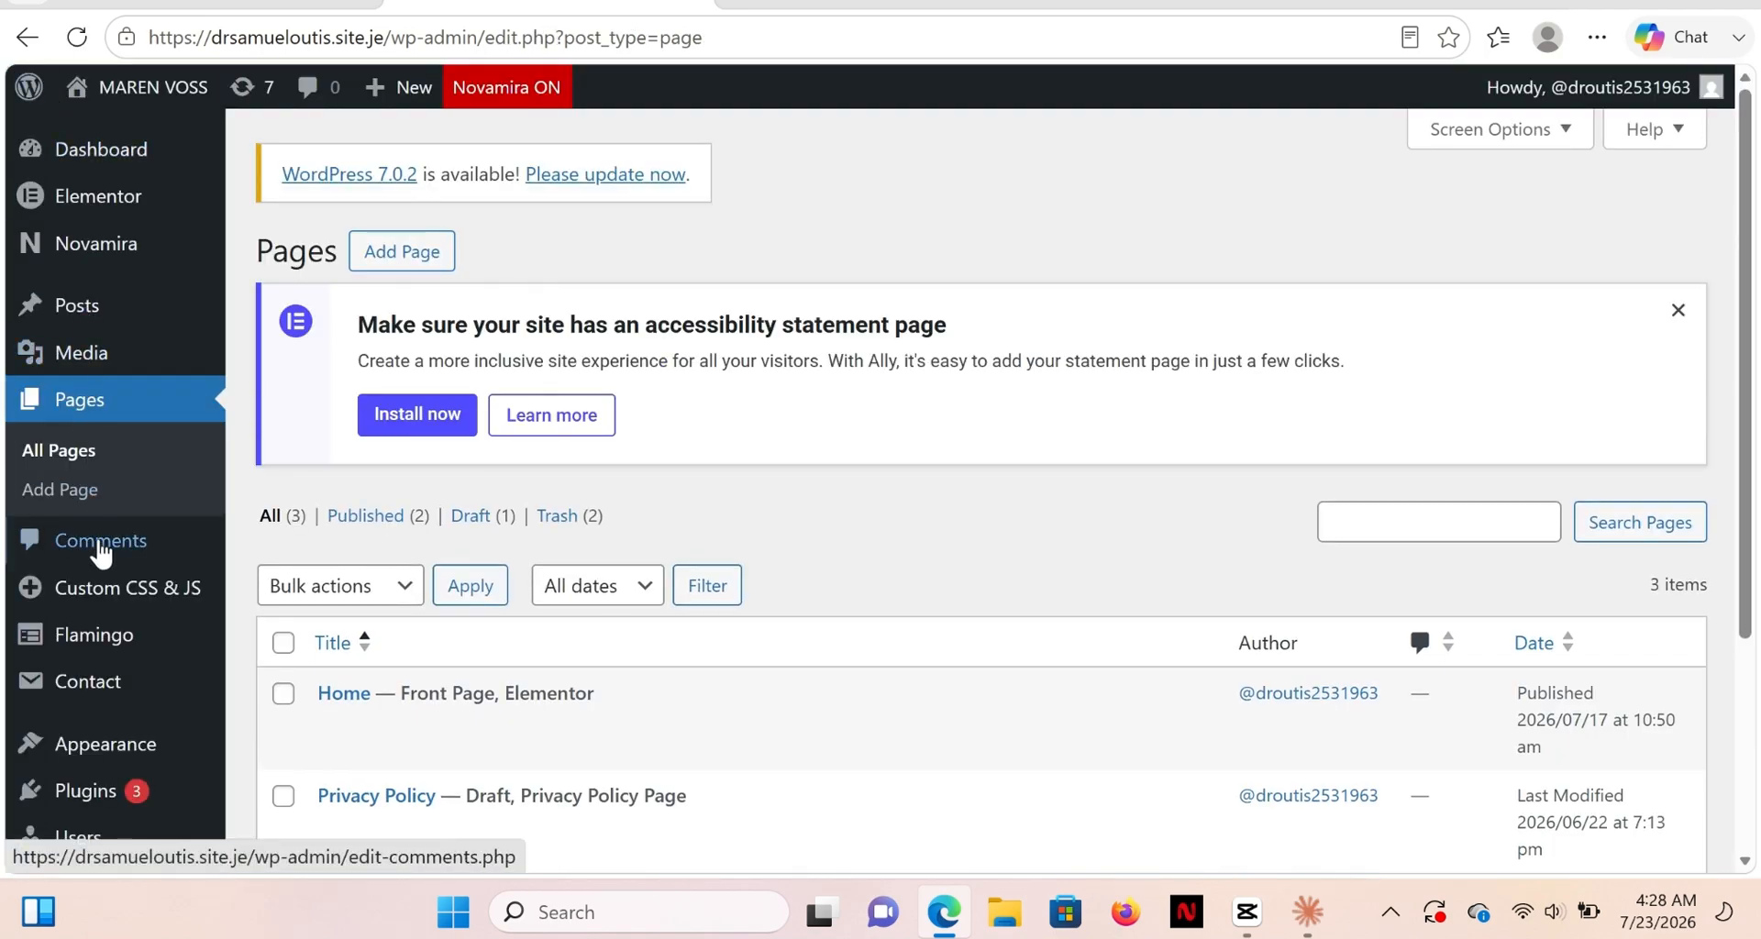
mouse_move(99, 565)
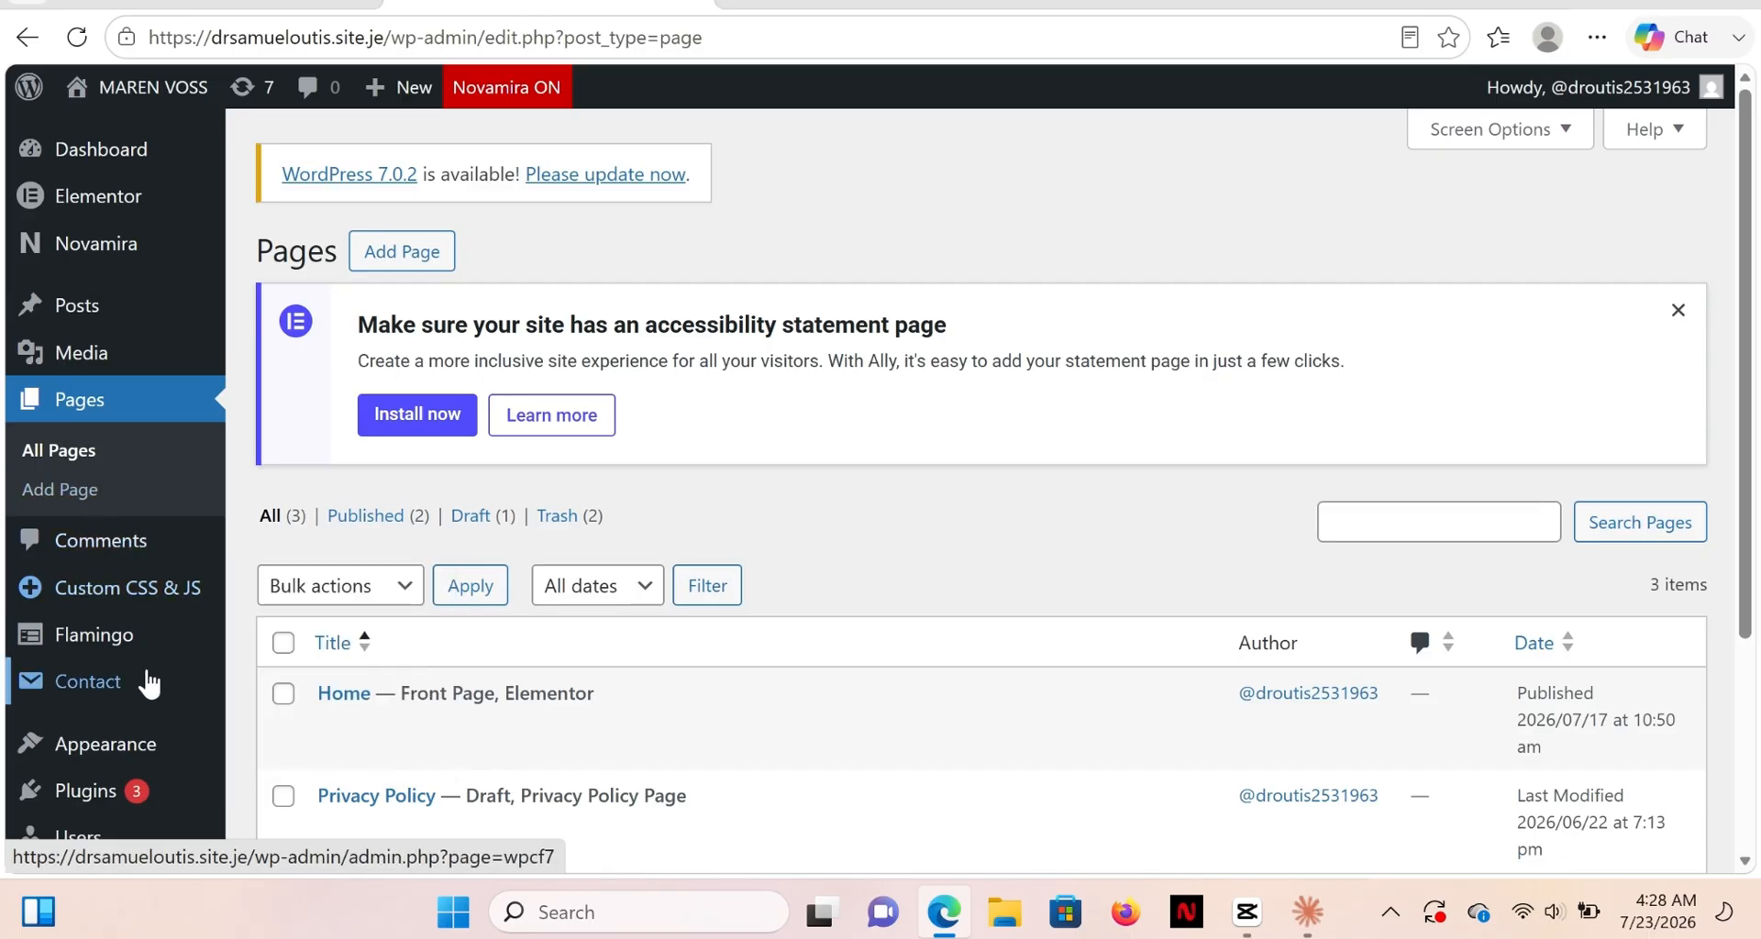
mouse_move(156, 748)
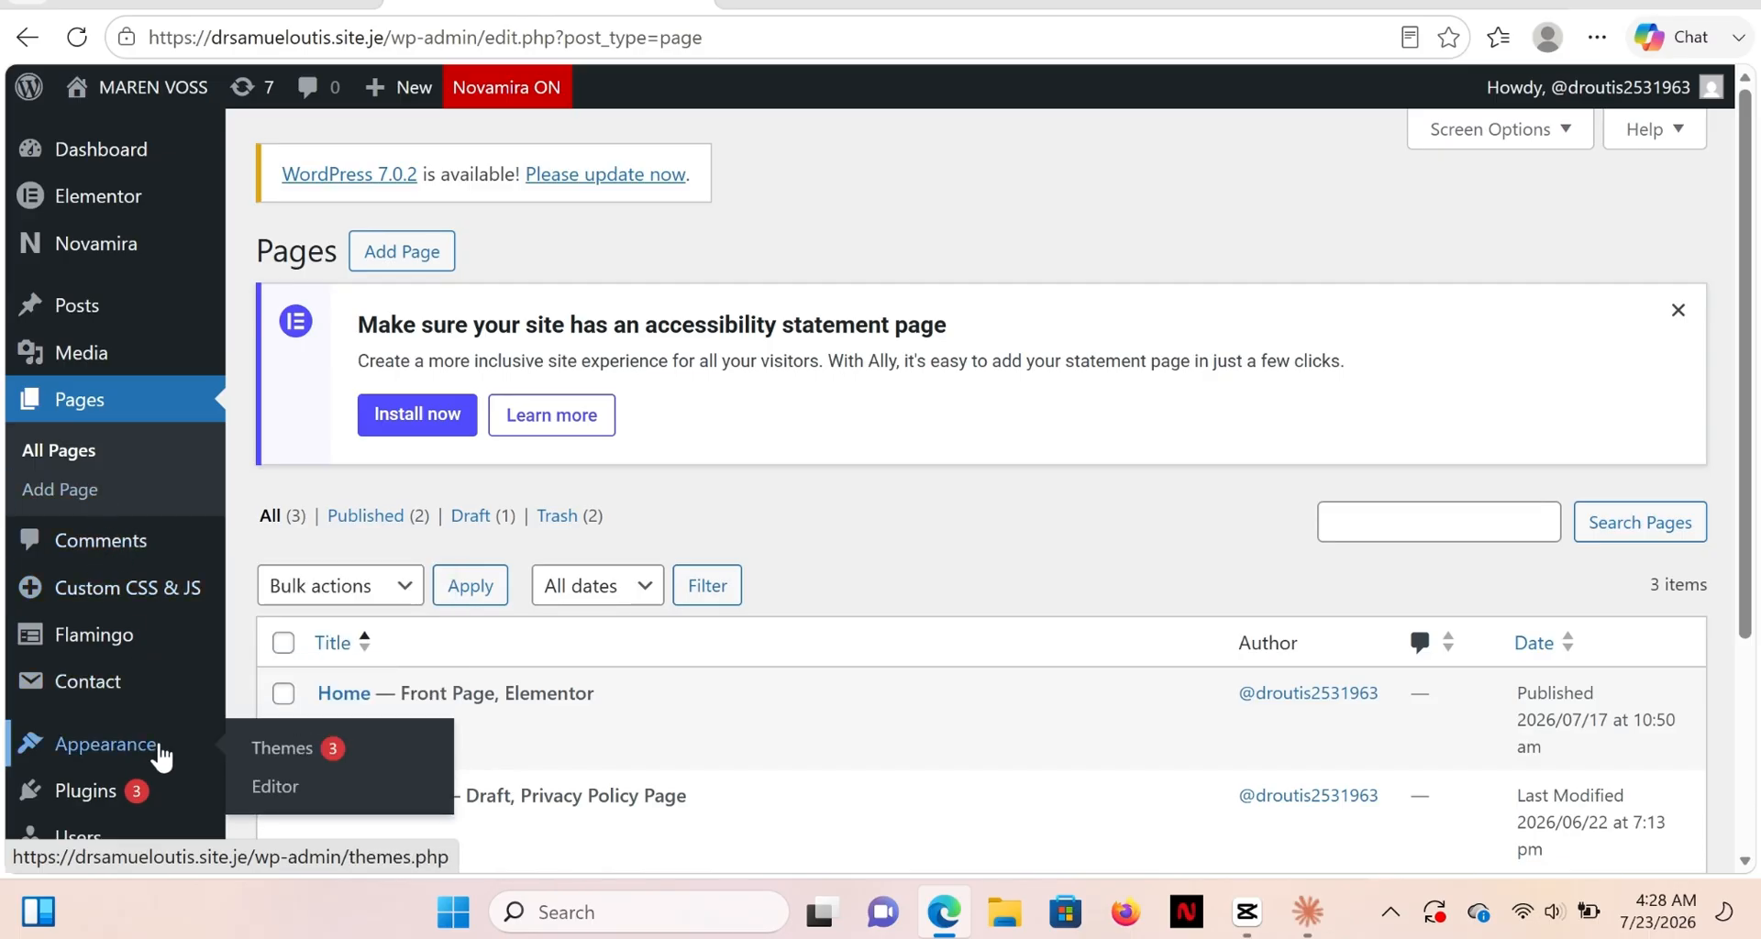
click(275, 788)
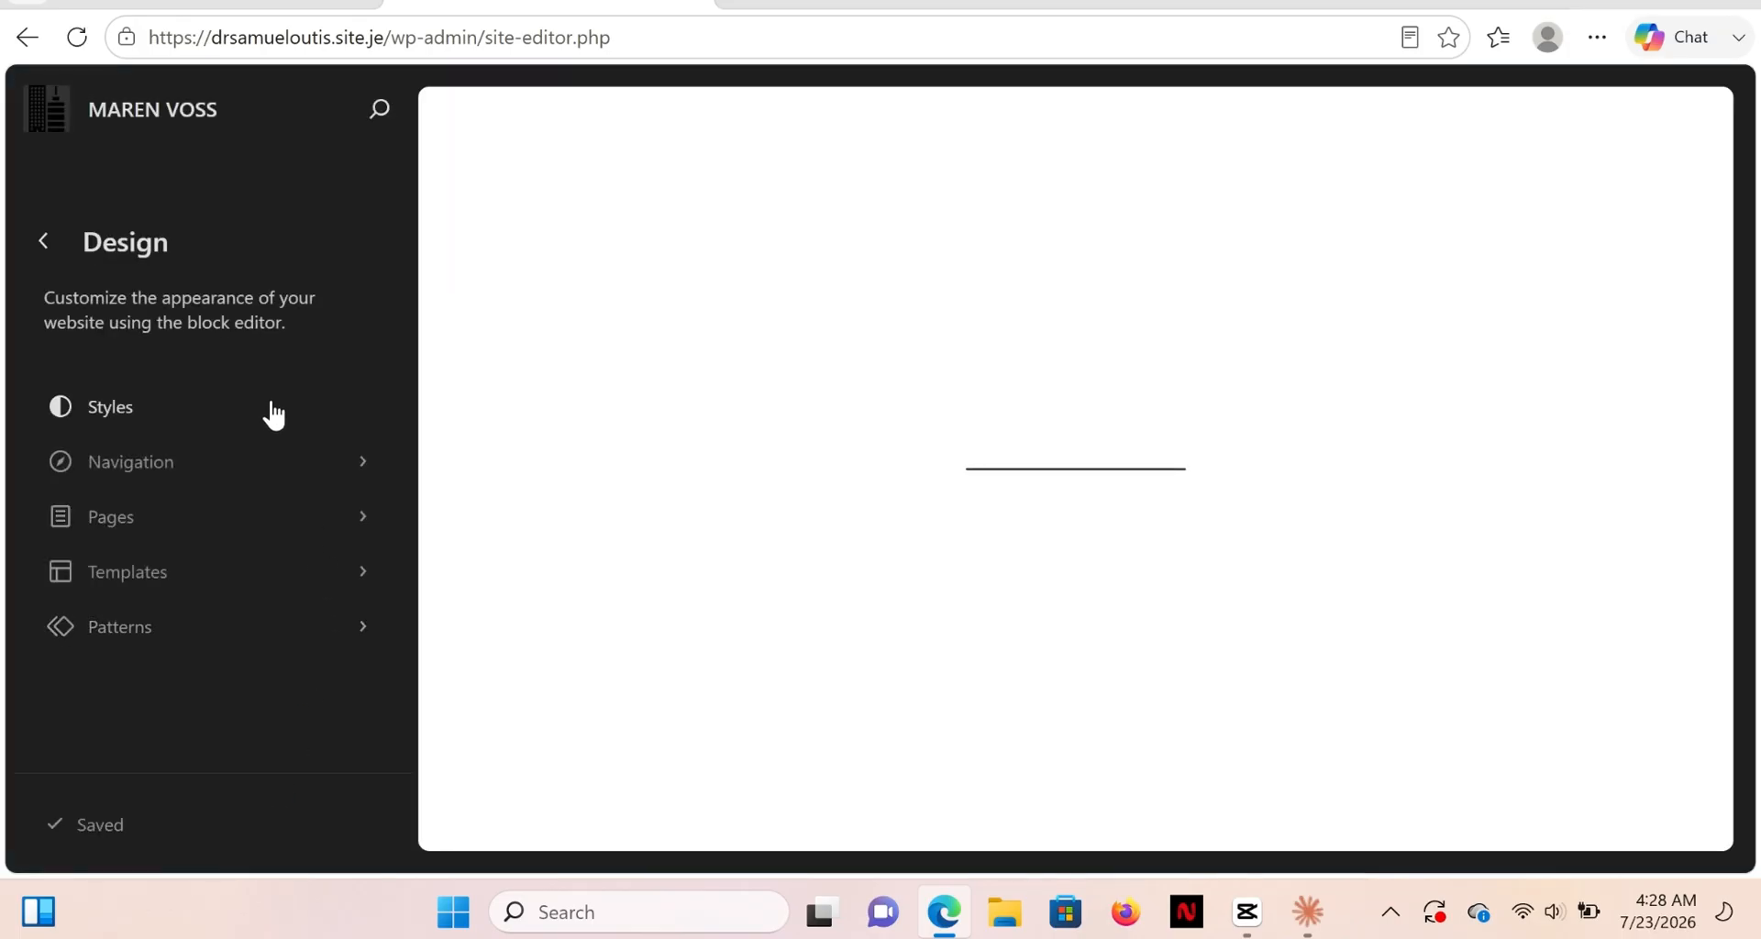
Open the site styles' Additional CSS and examine it from the root colour variables to the 480px media query.
click(273, 414)
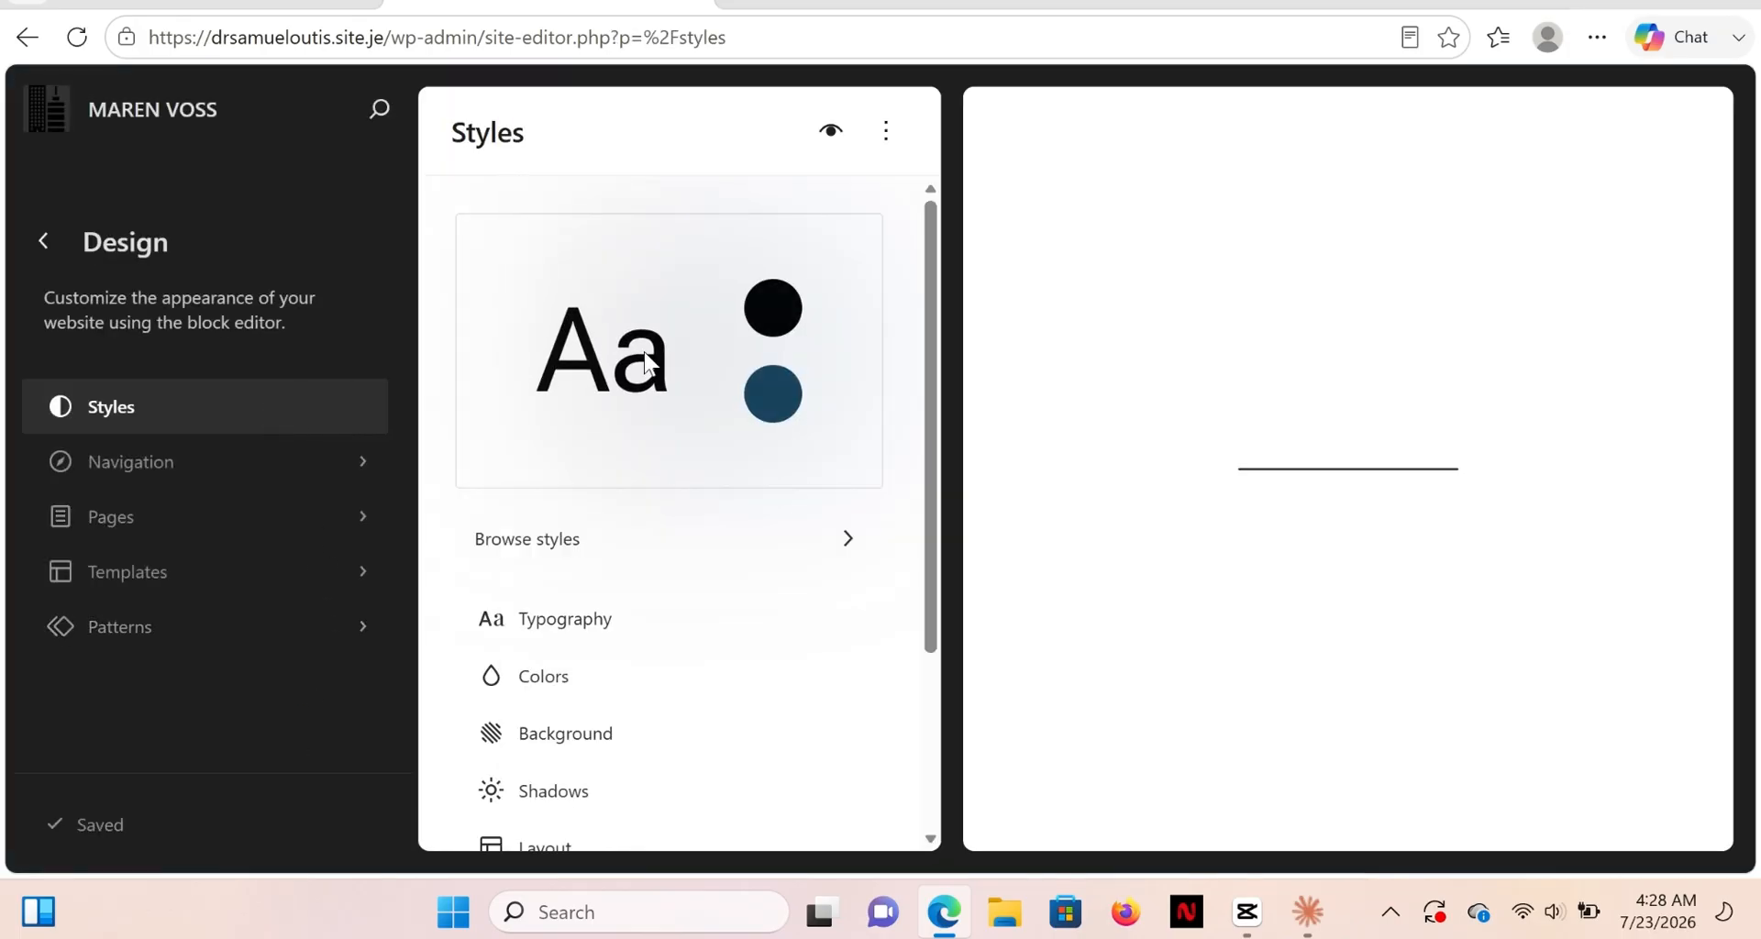
click(885, 130)
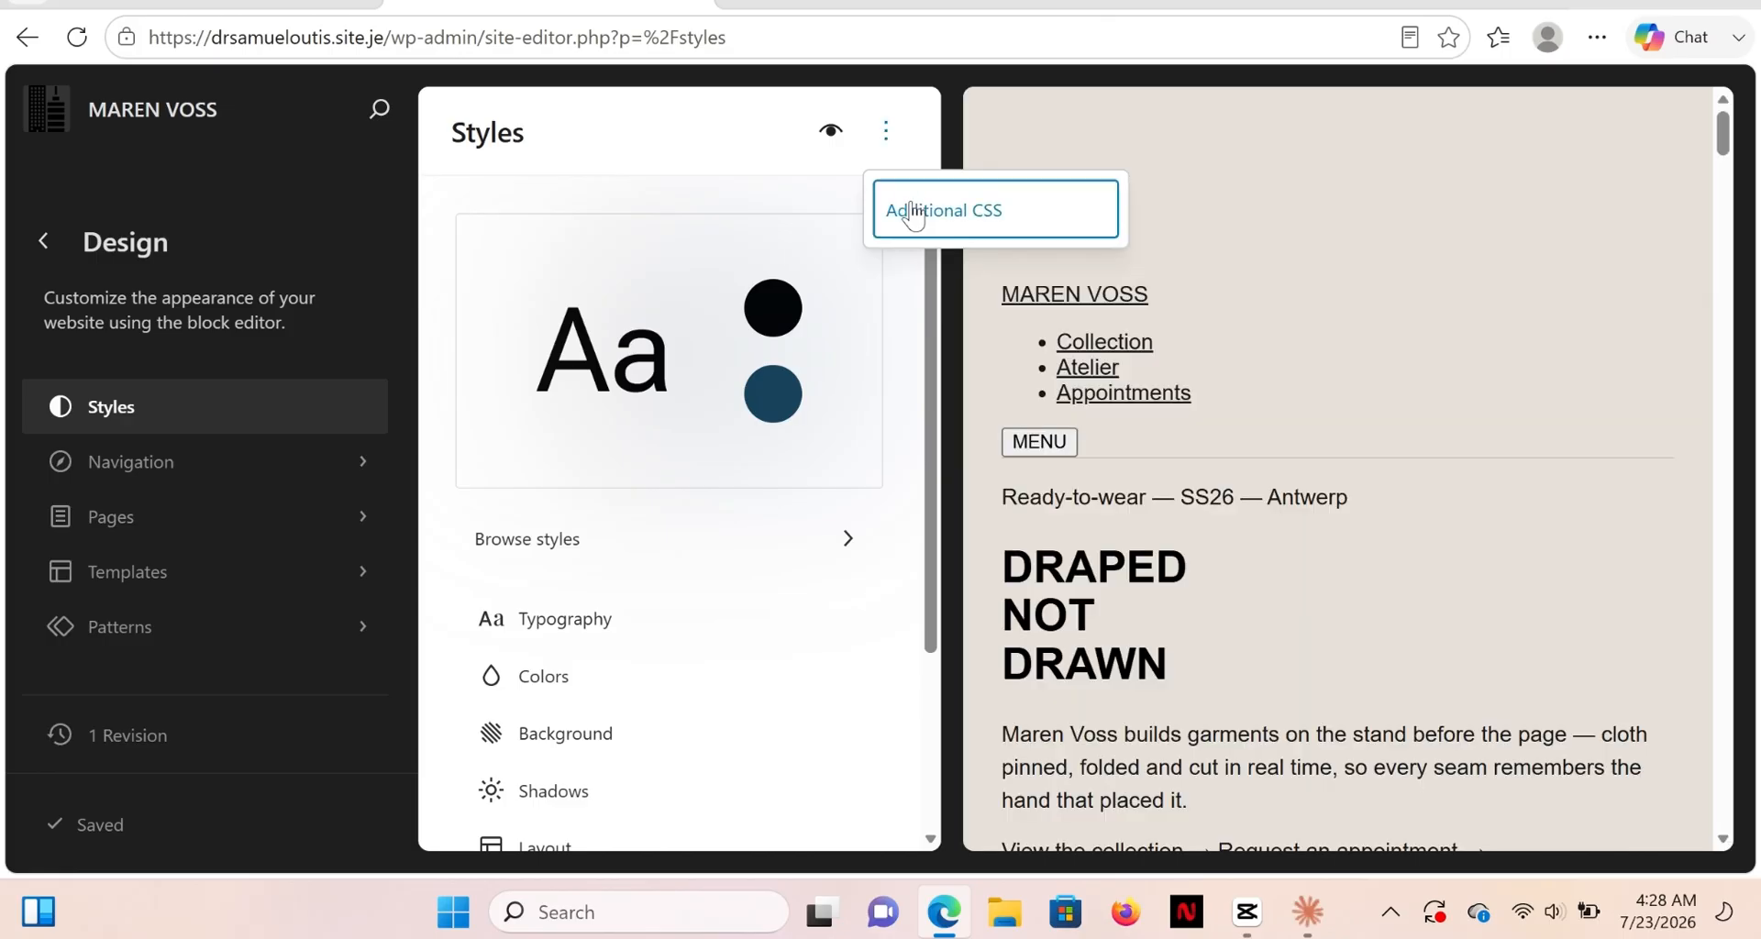
click(913, 213)
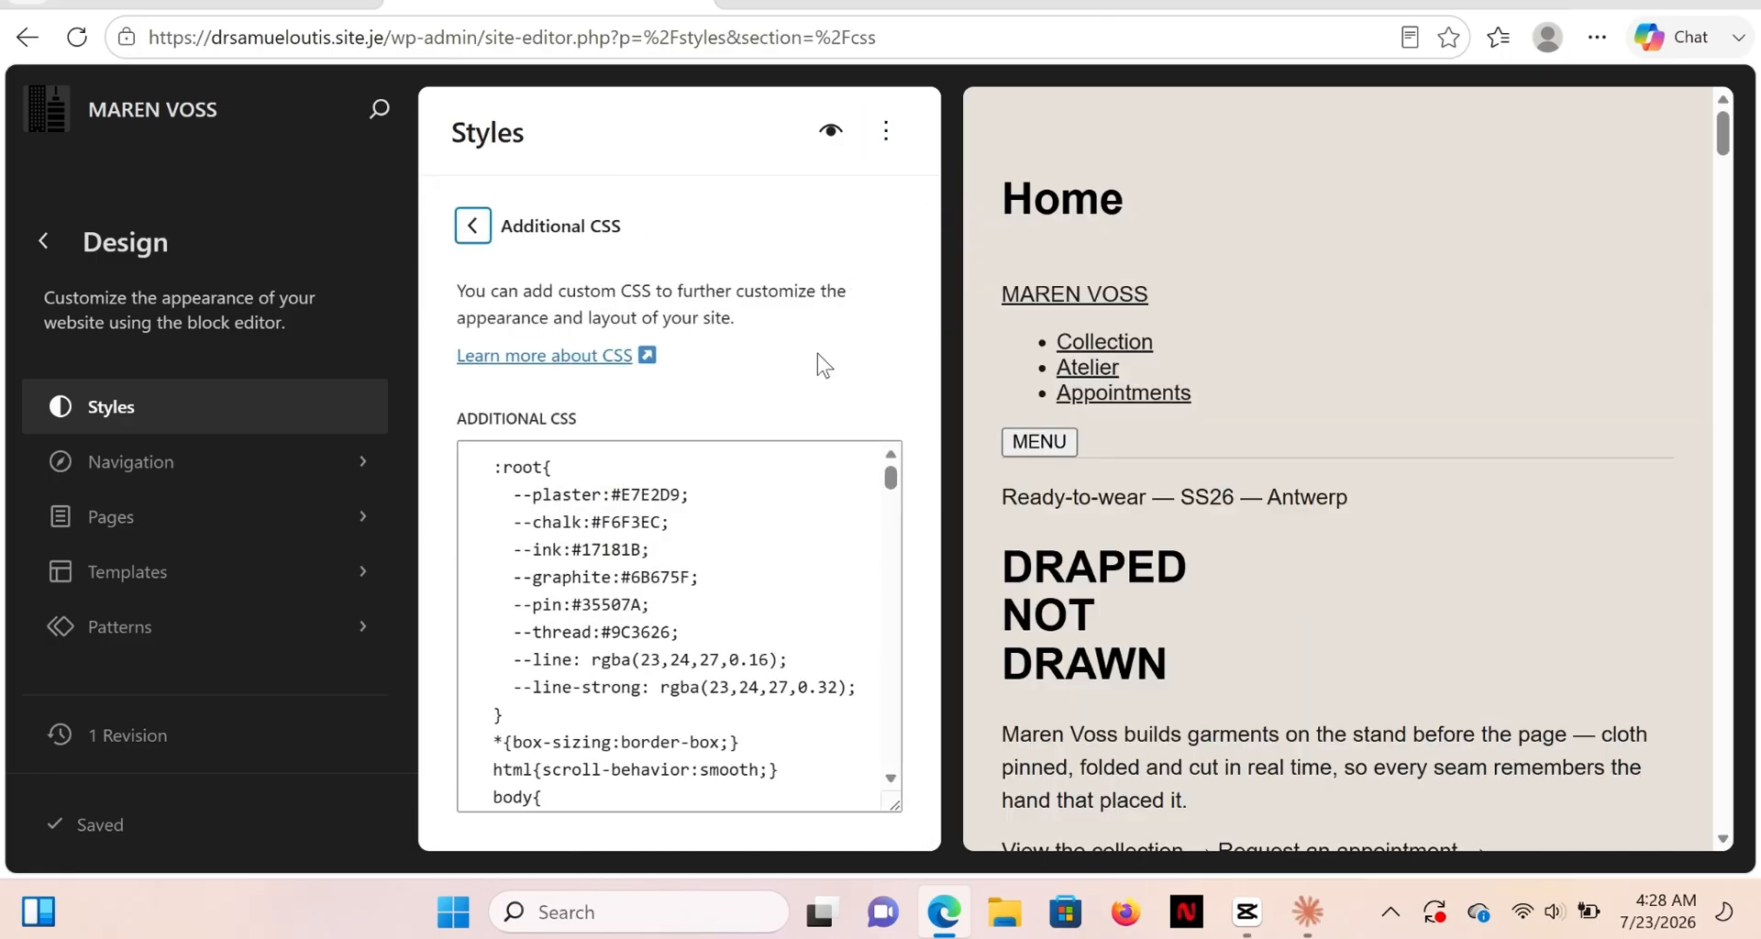
scroll(769, 538, down, 10)
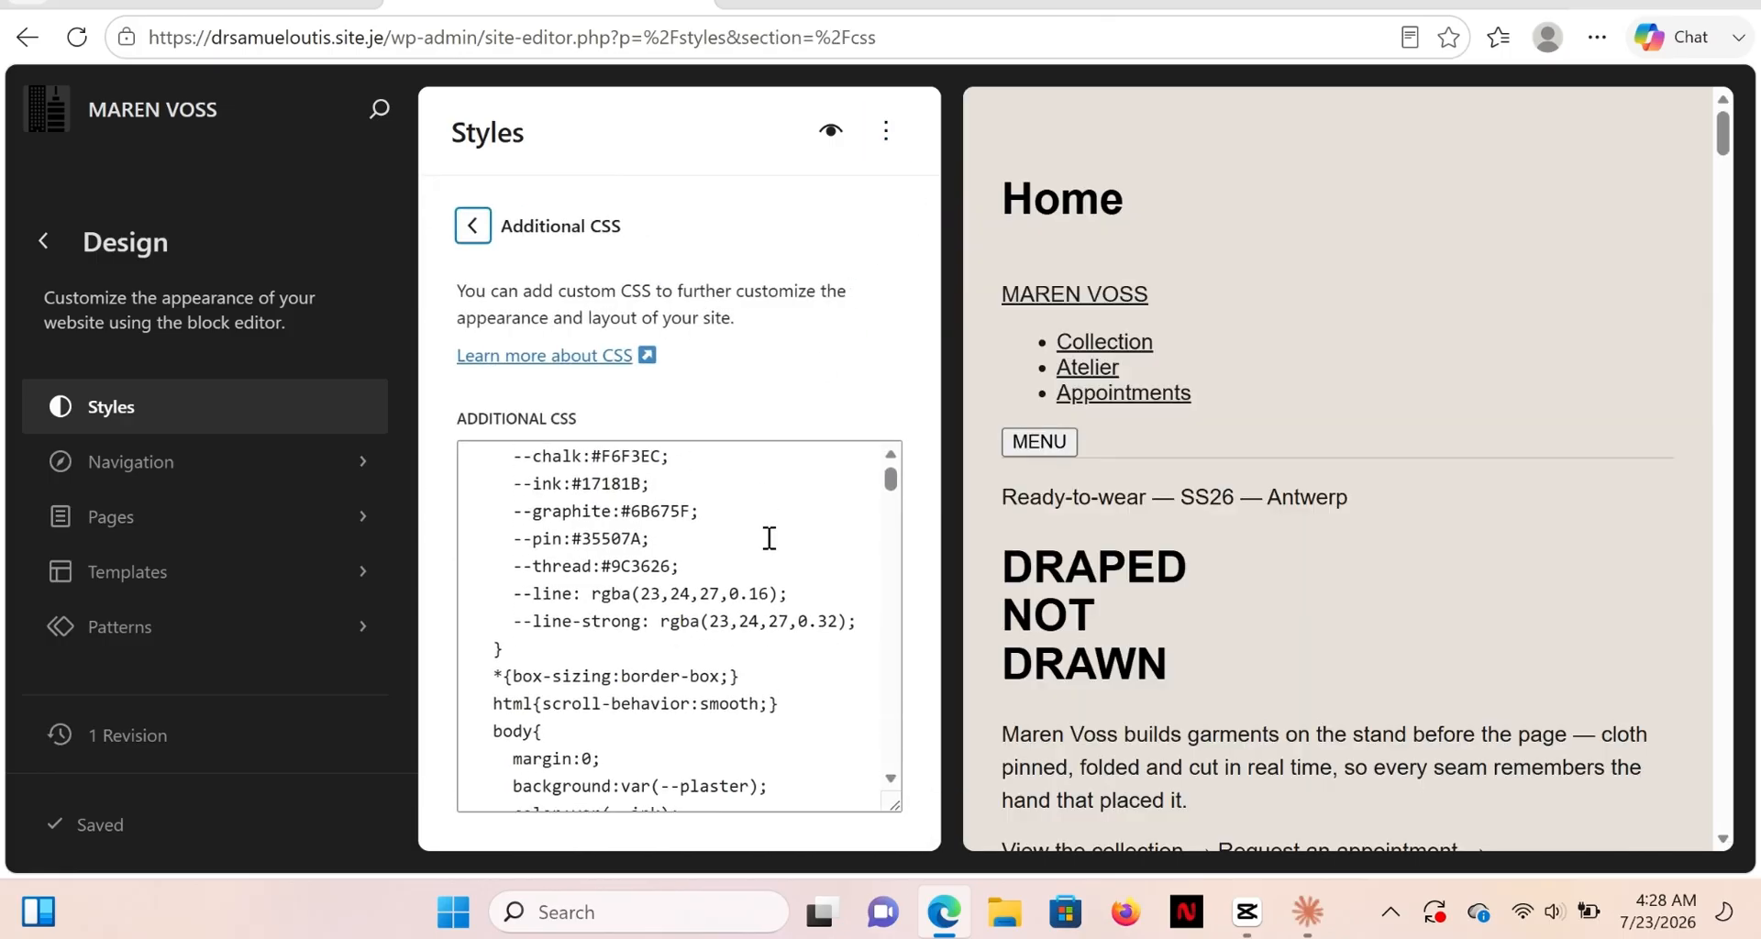
scroll(769, 539, down, 15)
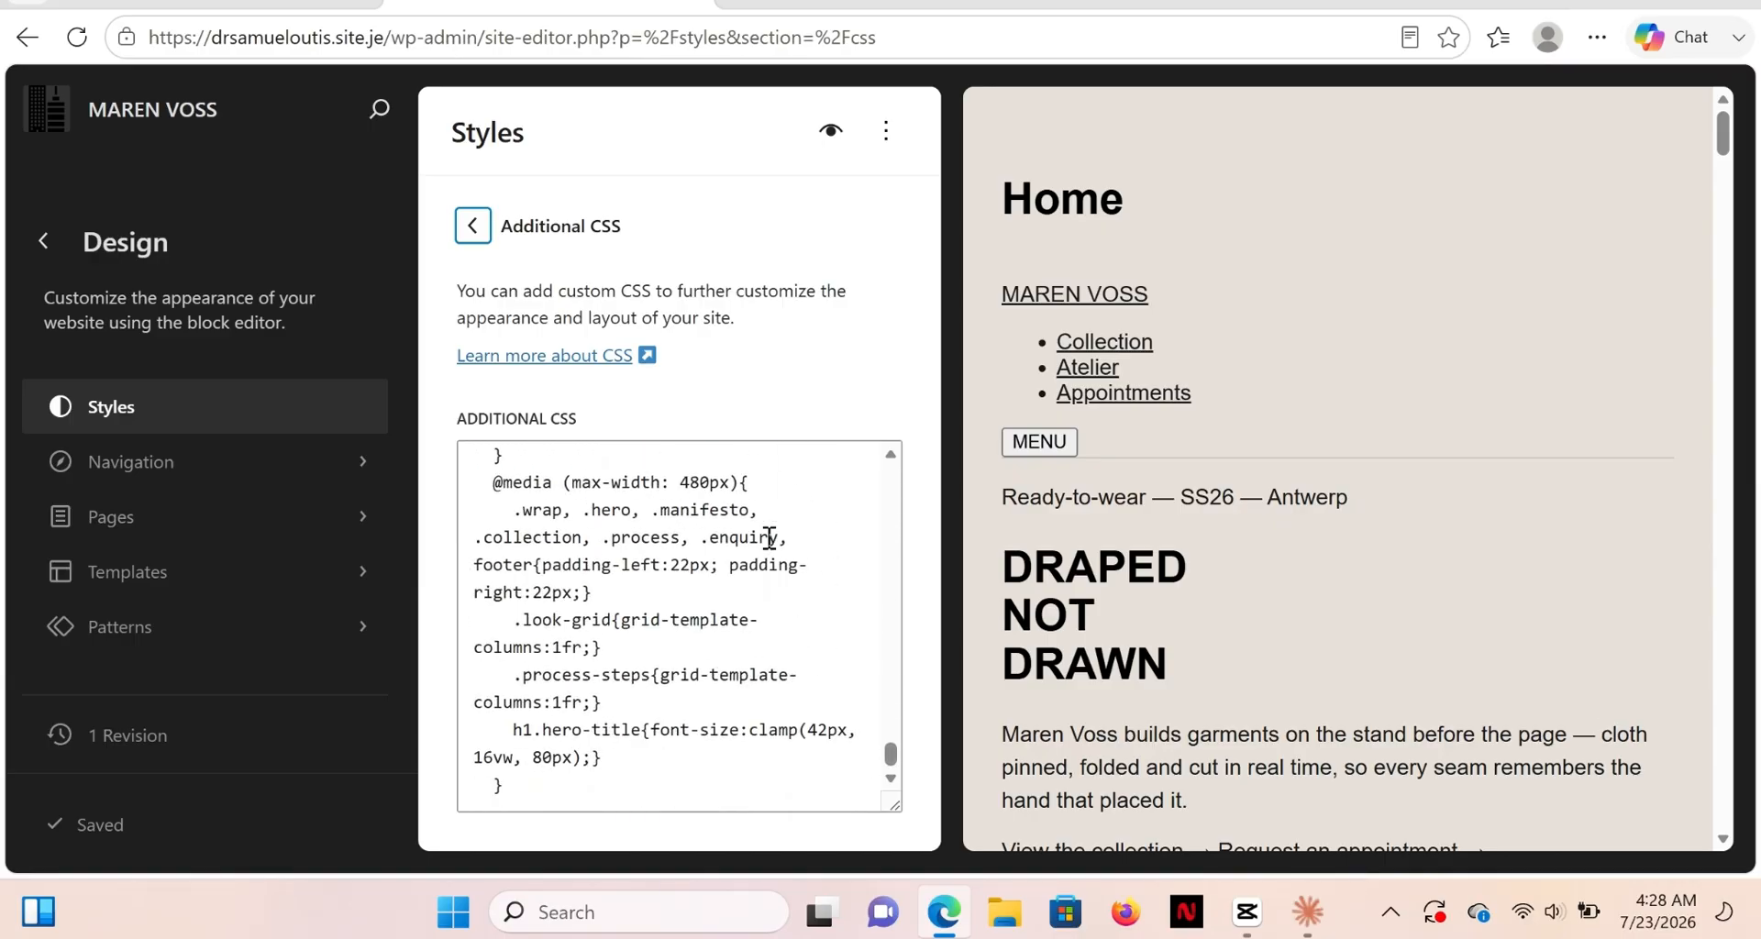
scroll(769, 538, up, 20)
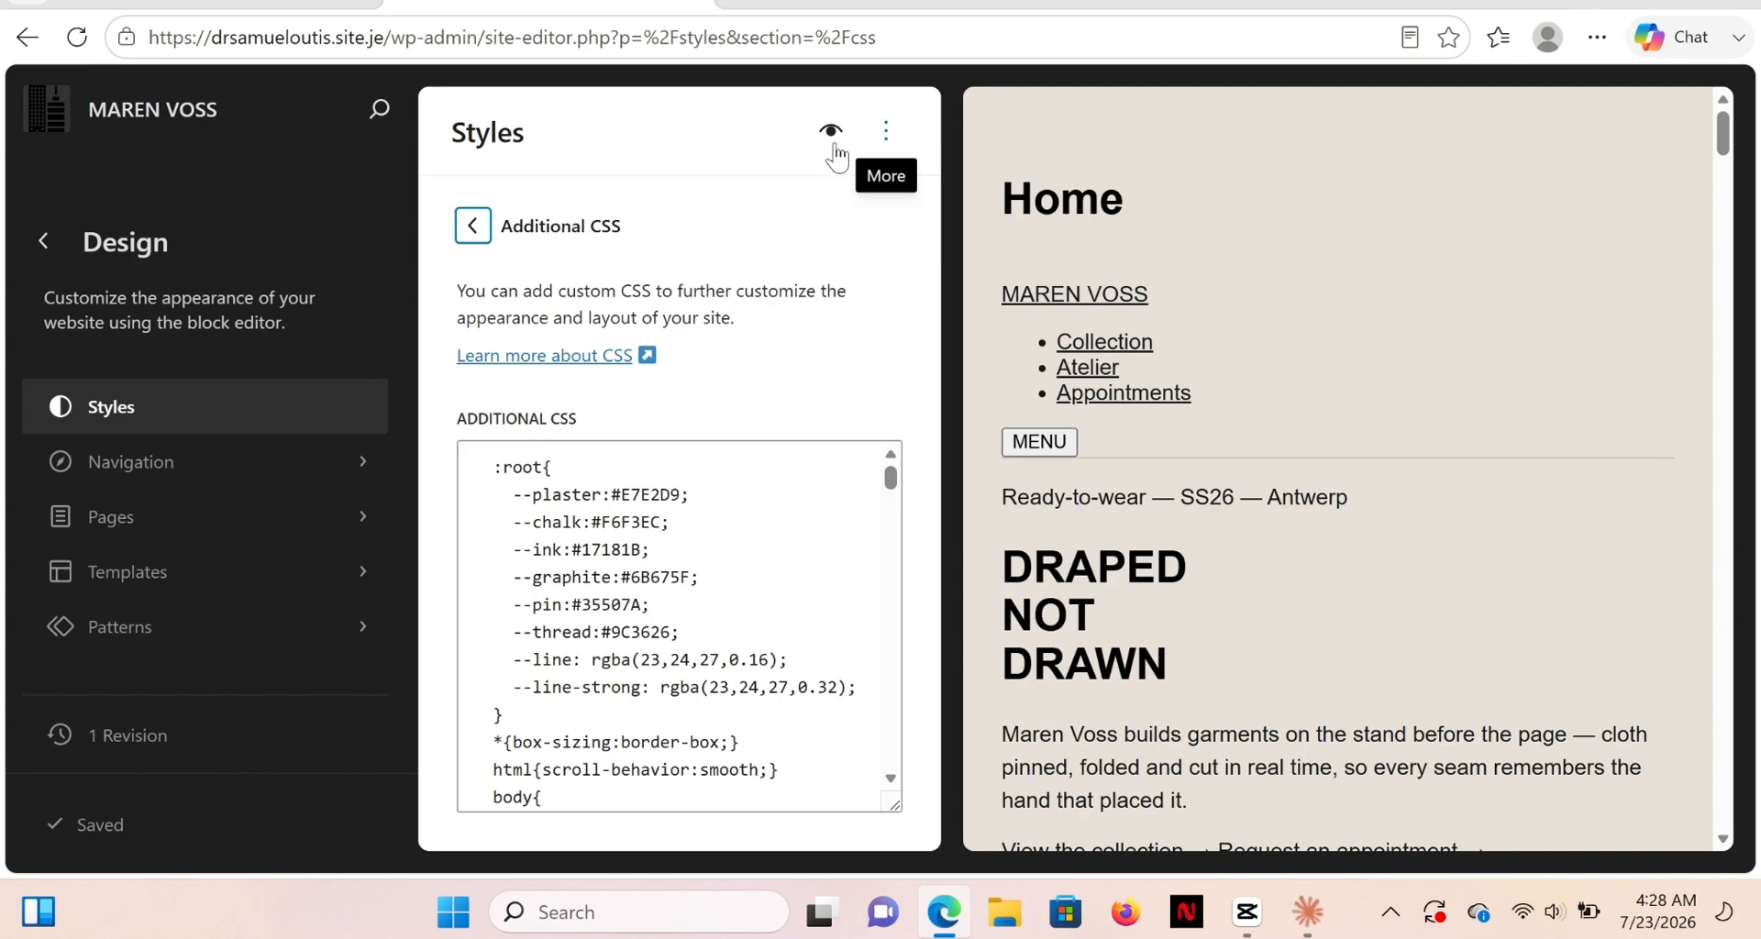
Start a new JS code entry in Custom CSS & JS, and examine its code area and its linking and placement options.
click(52, 110)
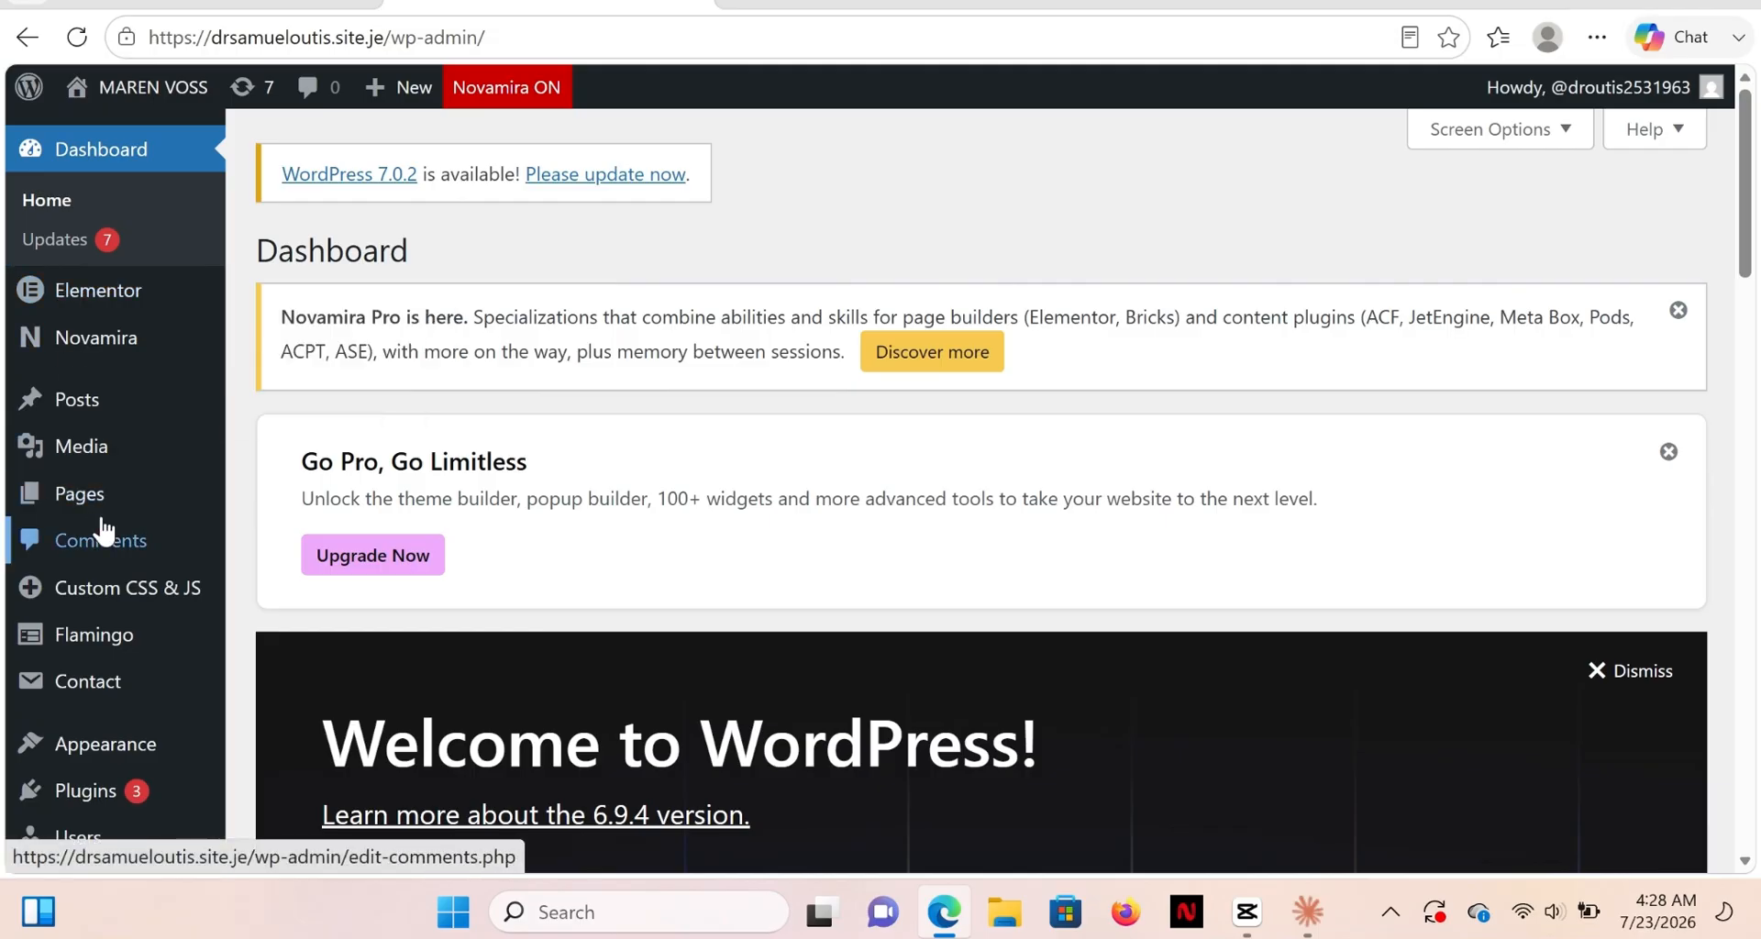
mouse_move(107, 595)
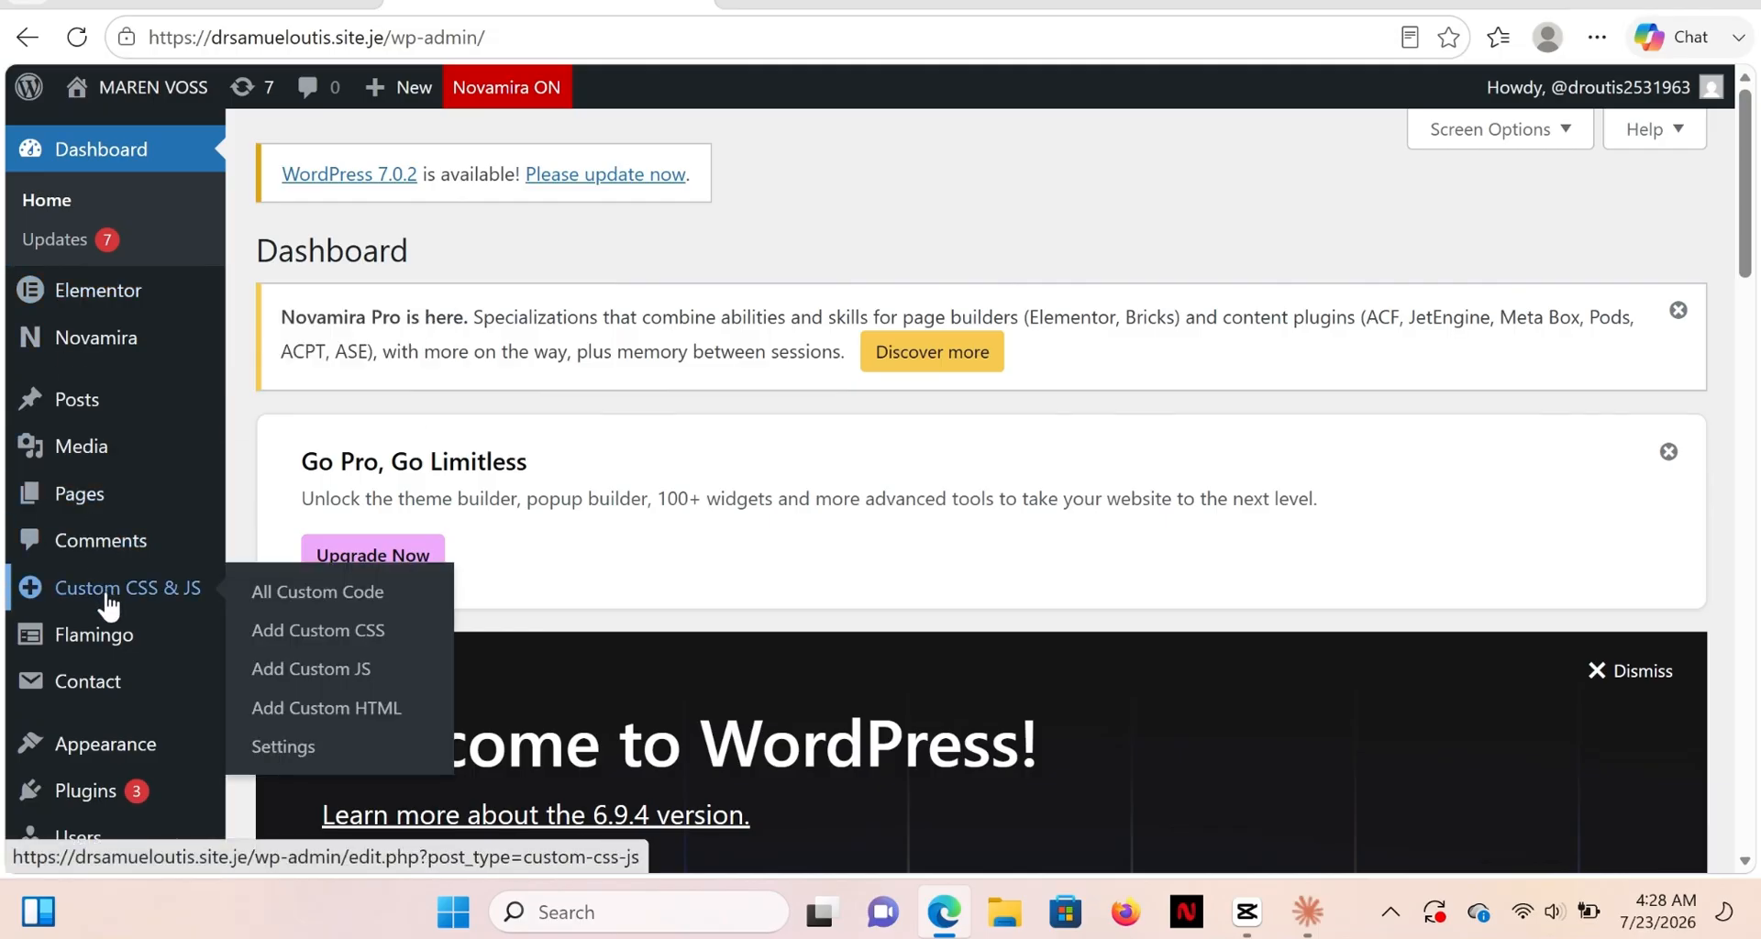
click(108, 596)
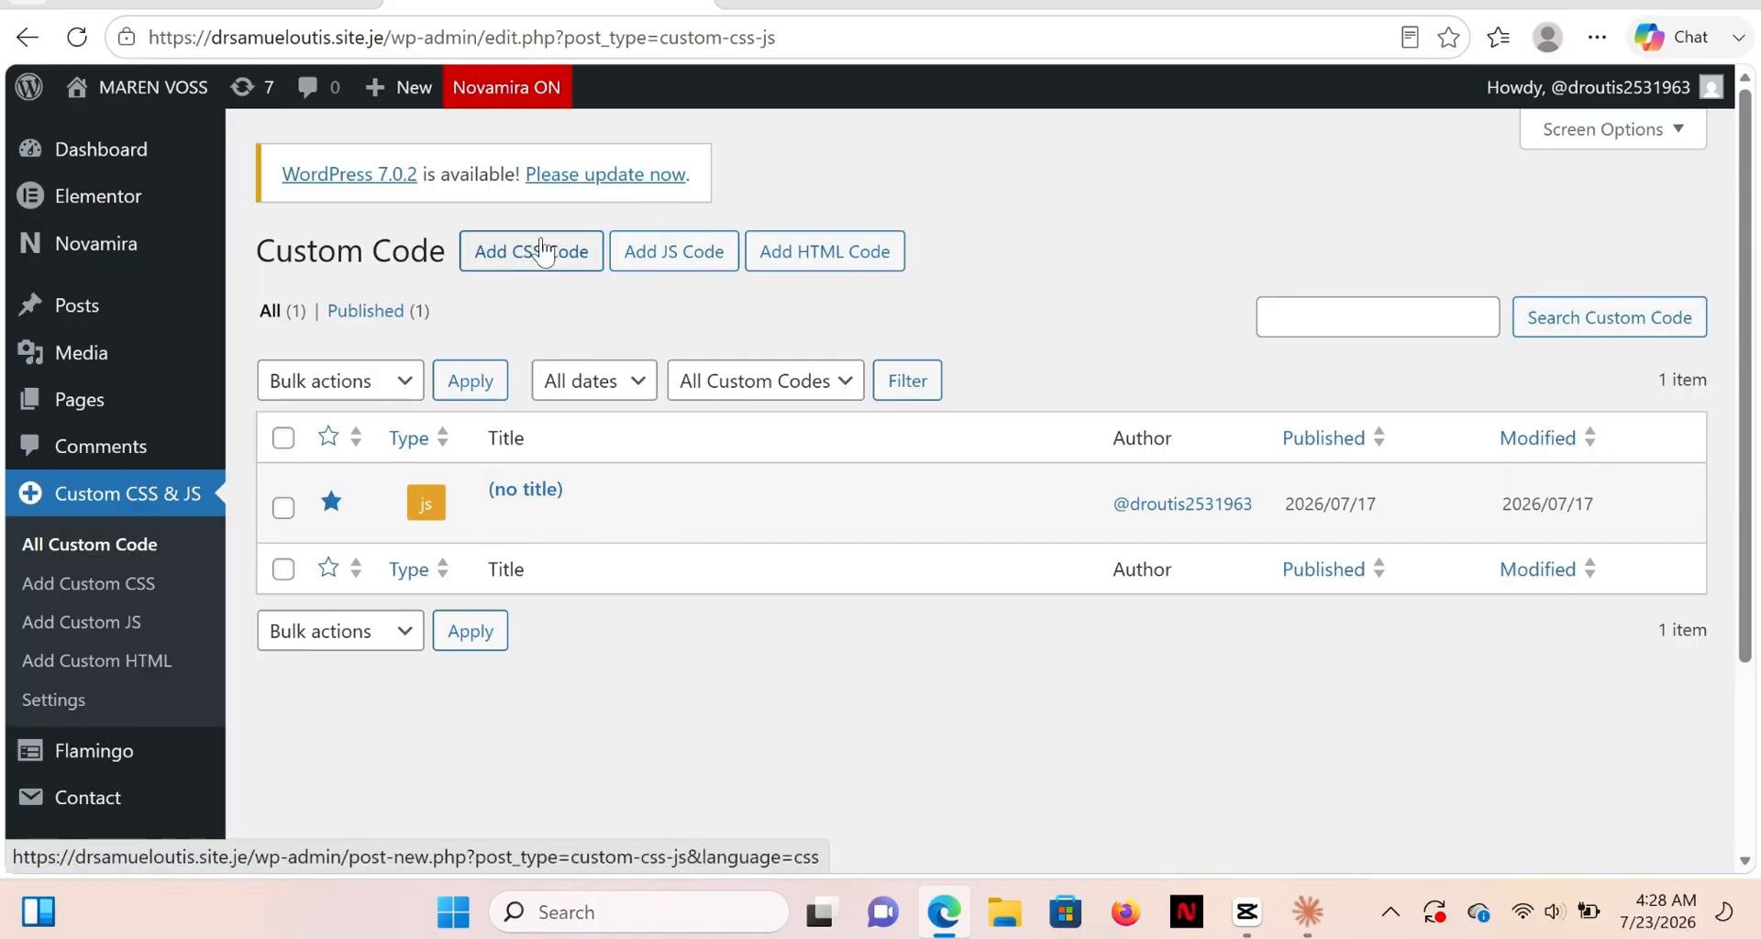
click(696, 257)
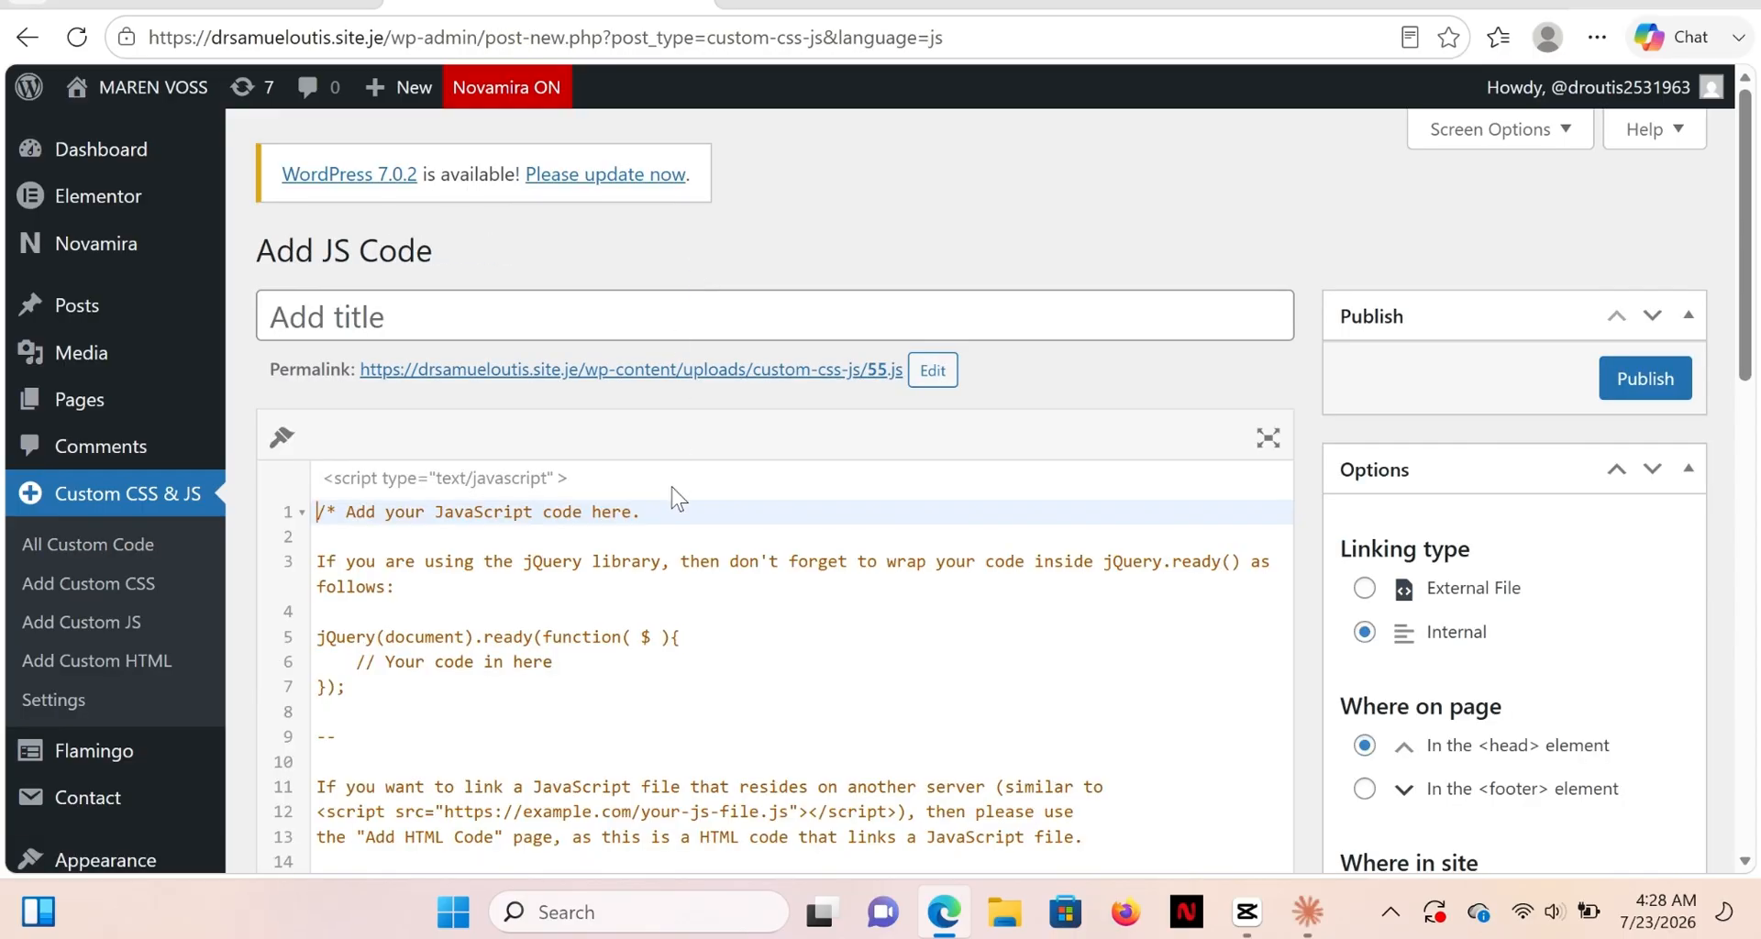
scroll(677, 497, down, 5)
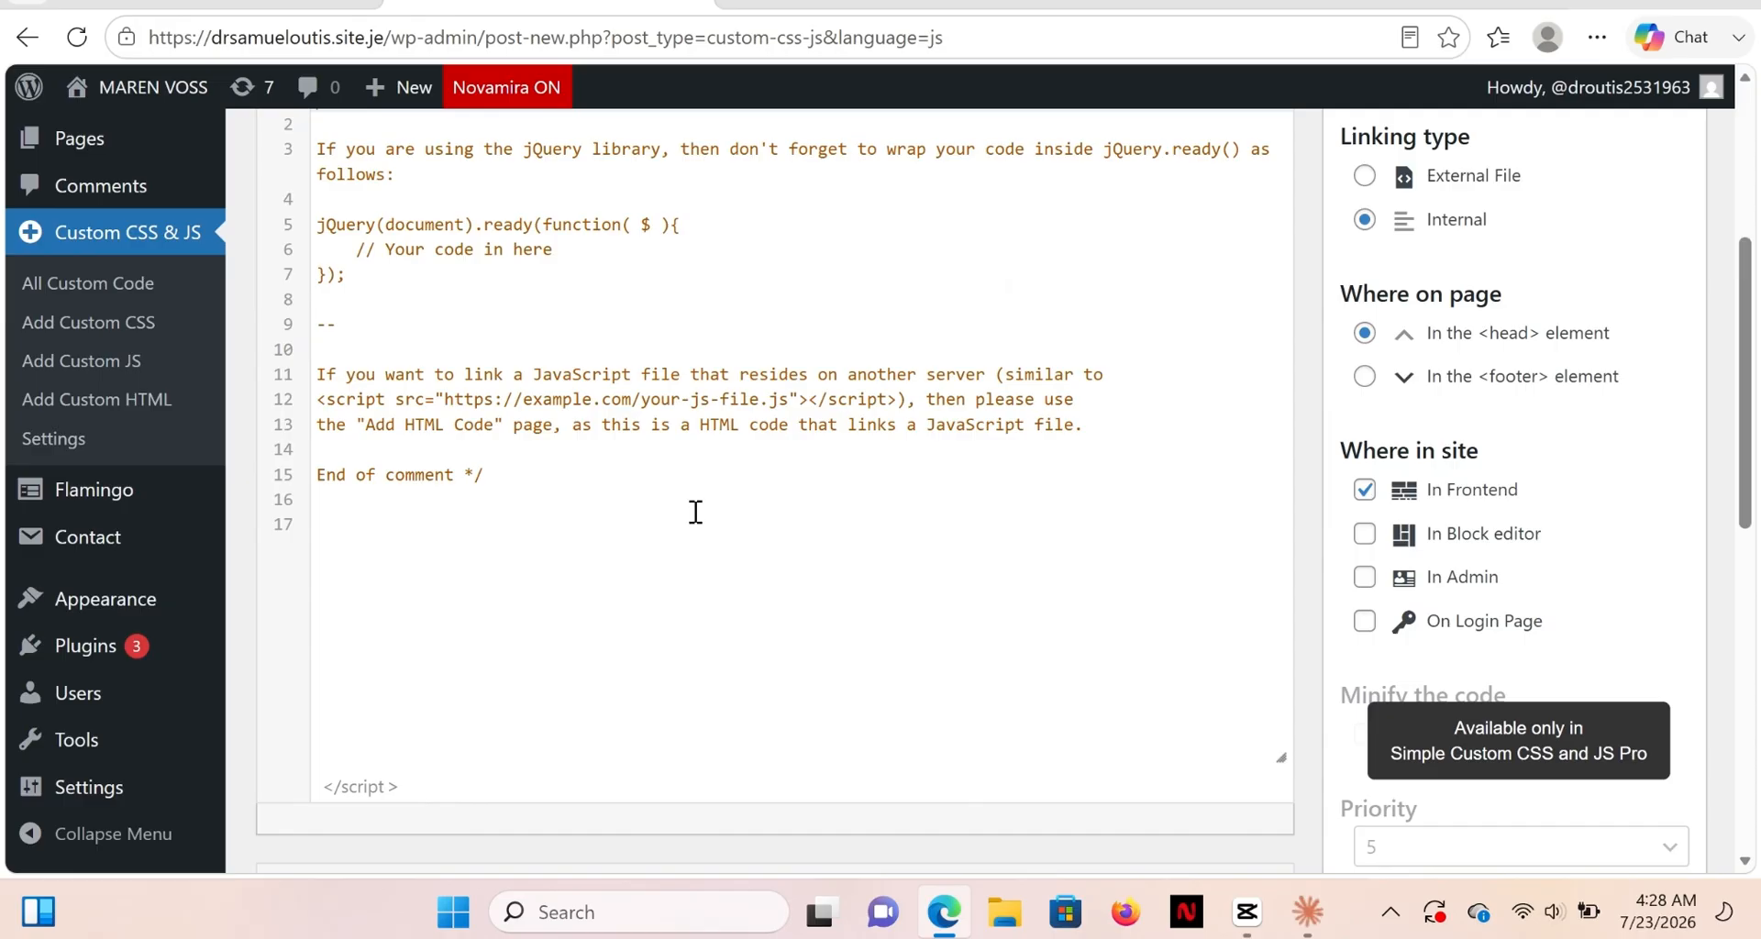
scroll(696, 512, up, 5)
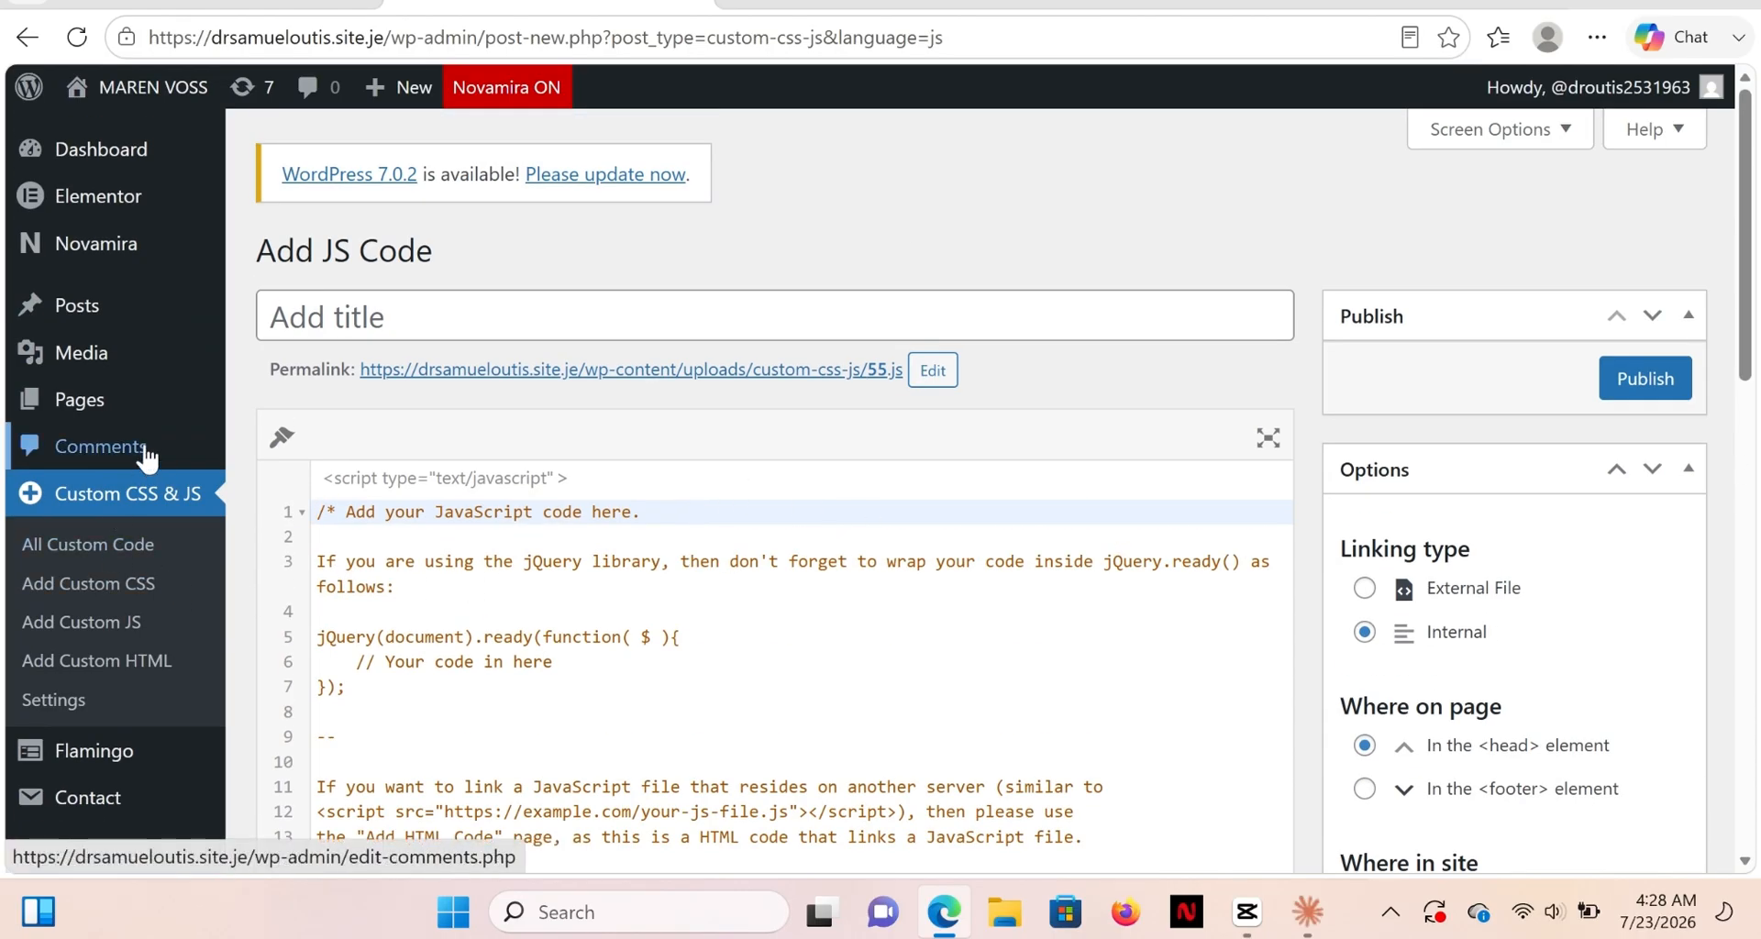
mouse_move(114, 403)
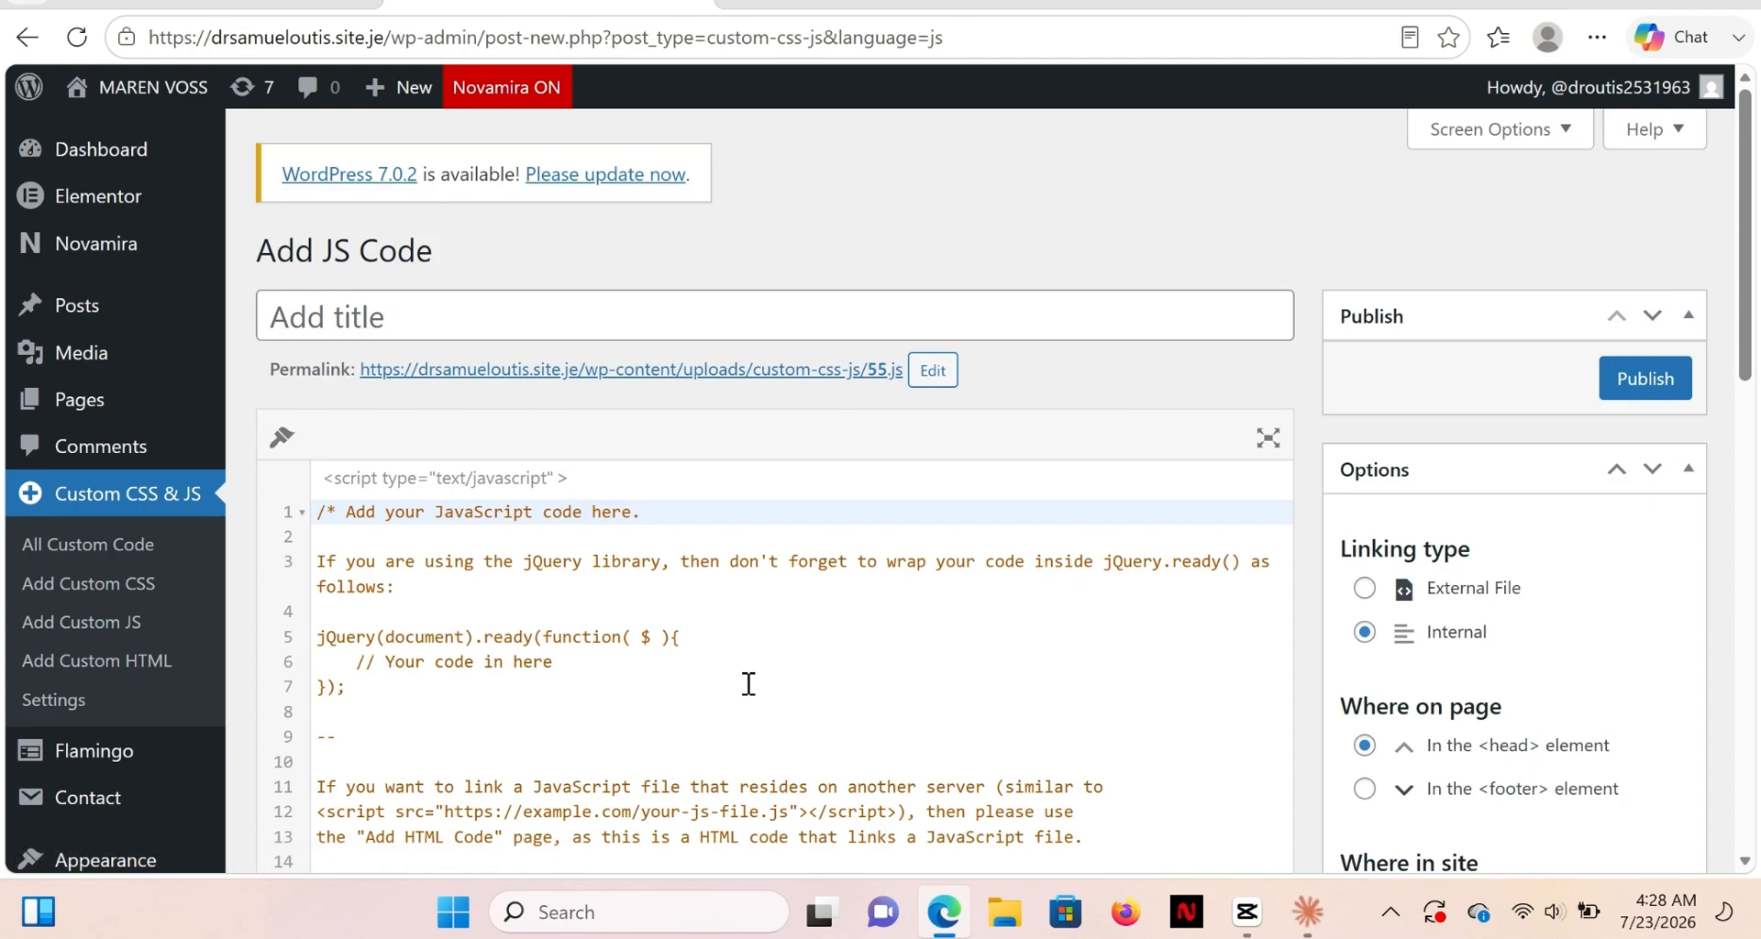
scroll(745, 682, down, 7)
scroll(745, 680, up, 5)
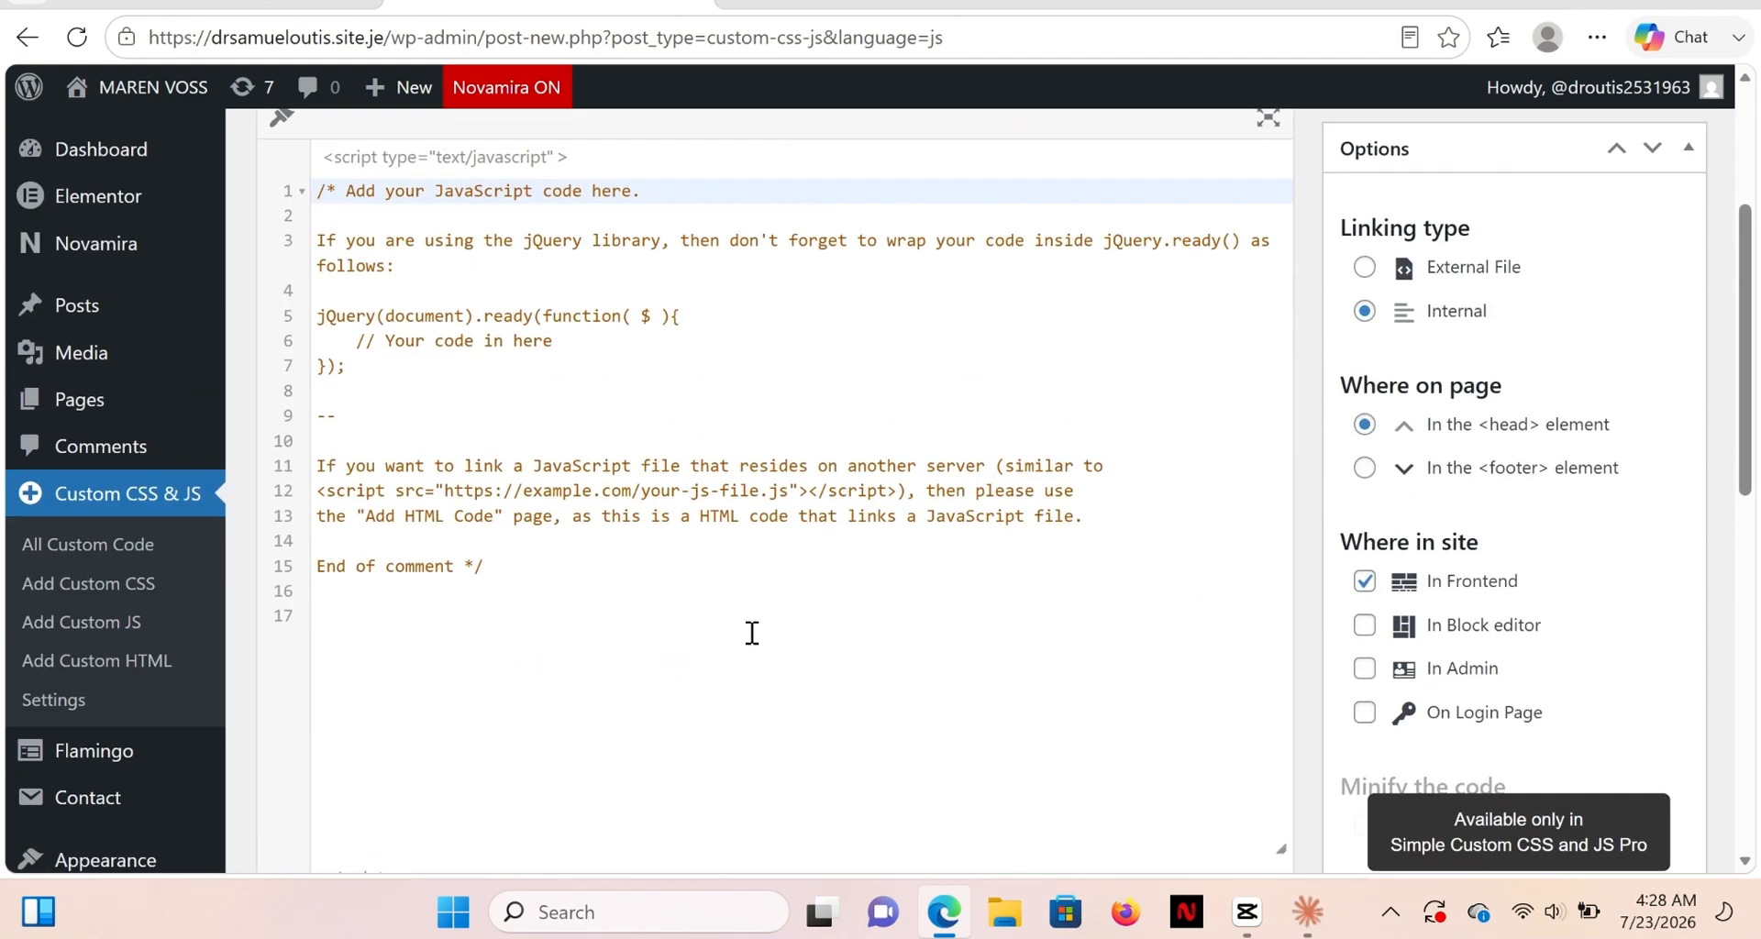
scroll(751, 632, down, 1)
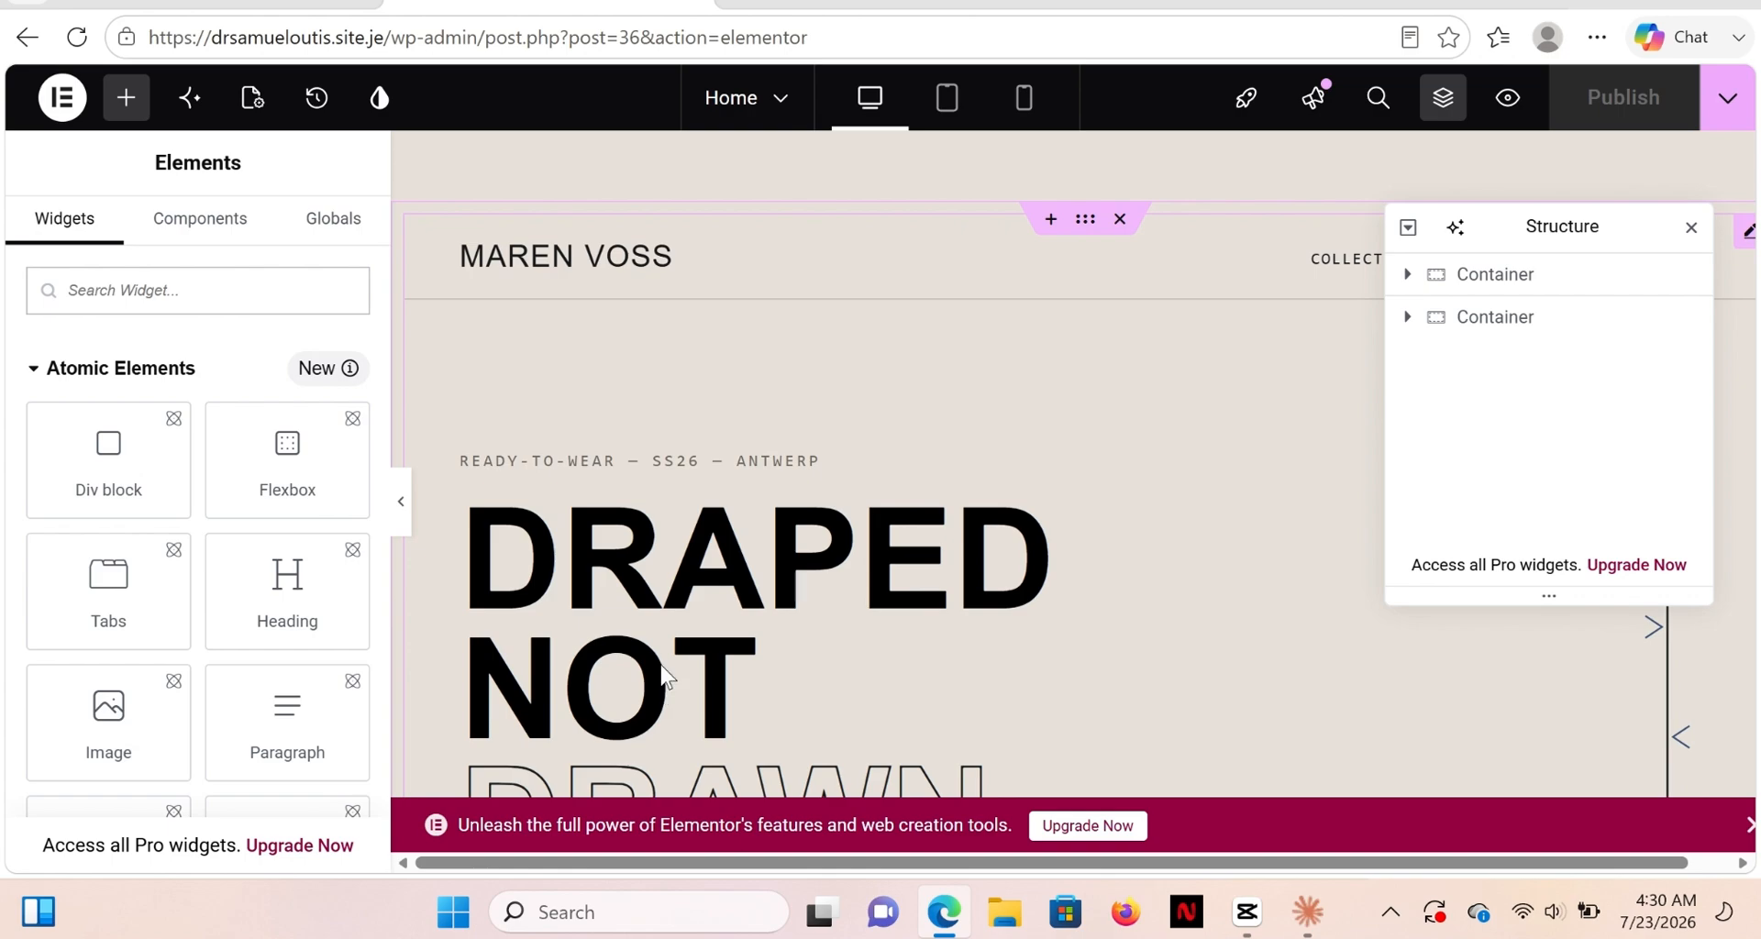
Hide the widget panel in the Home page's Elementor editor and examine the desktop layout from the hero to the construction notes.
click(400, 500)
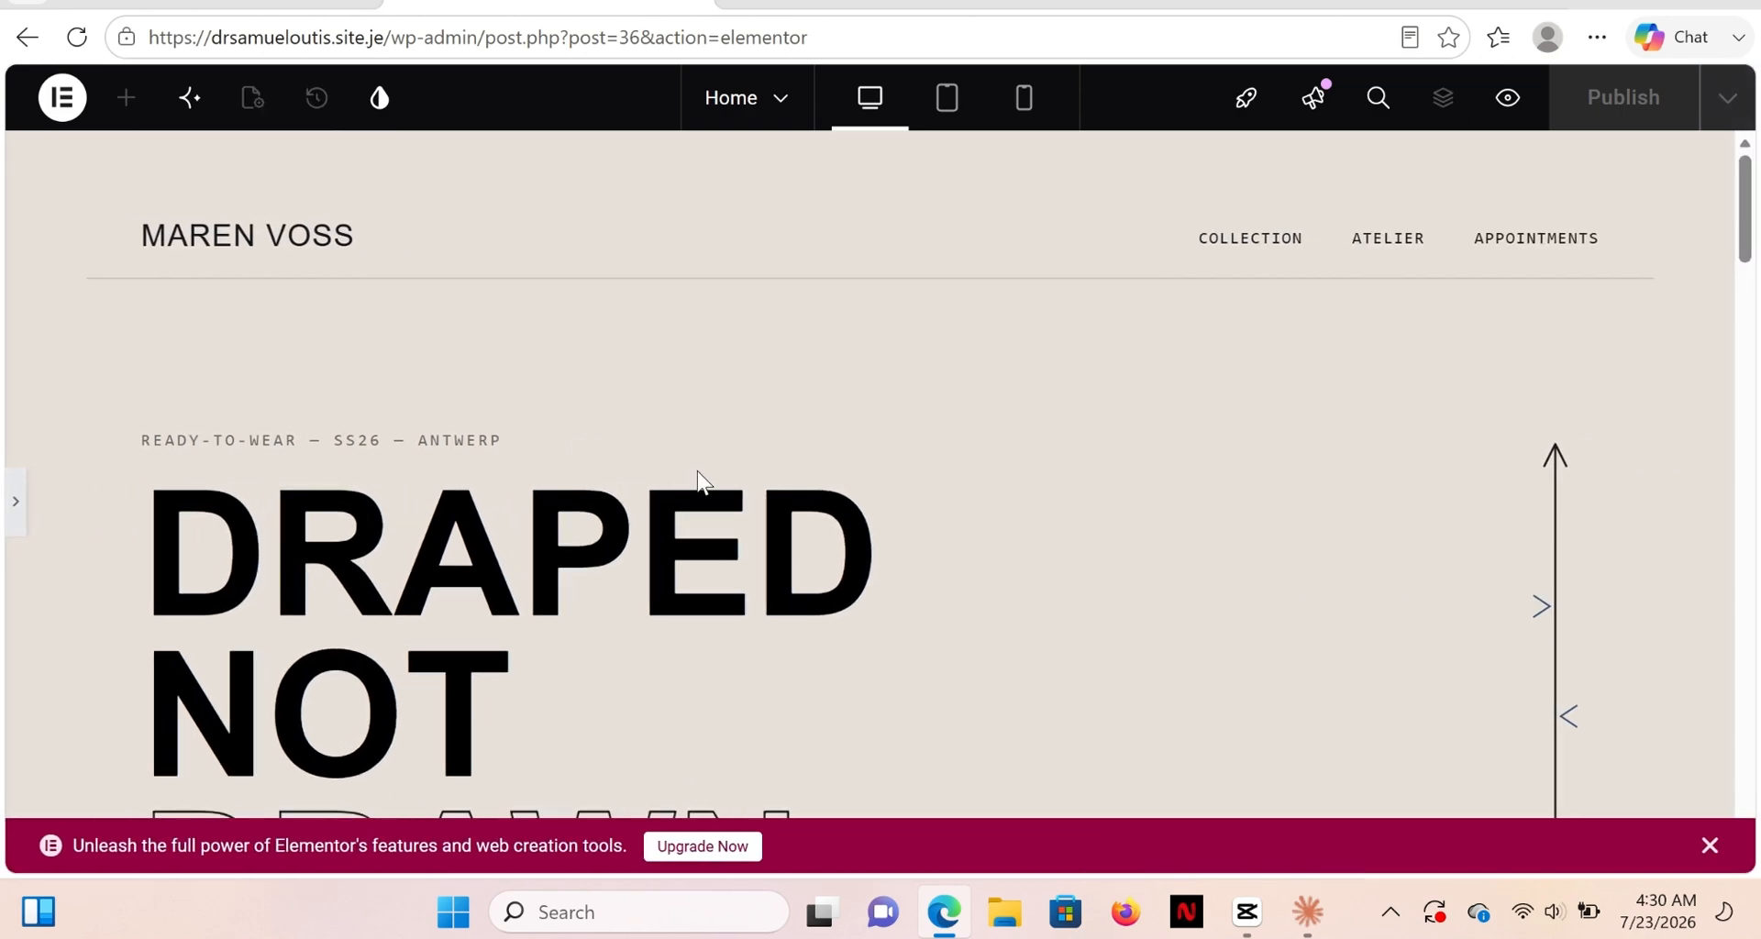
scroll(871, 508, down, 10)
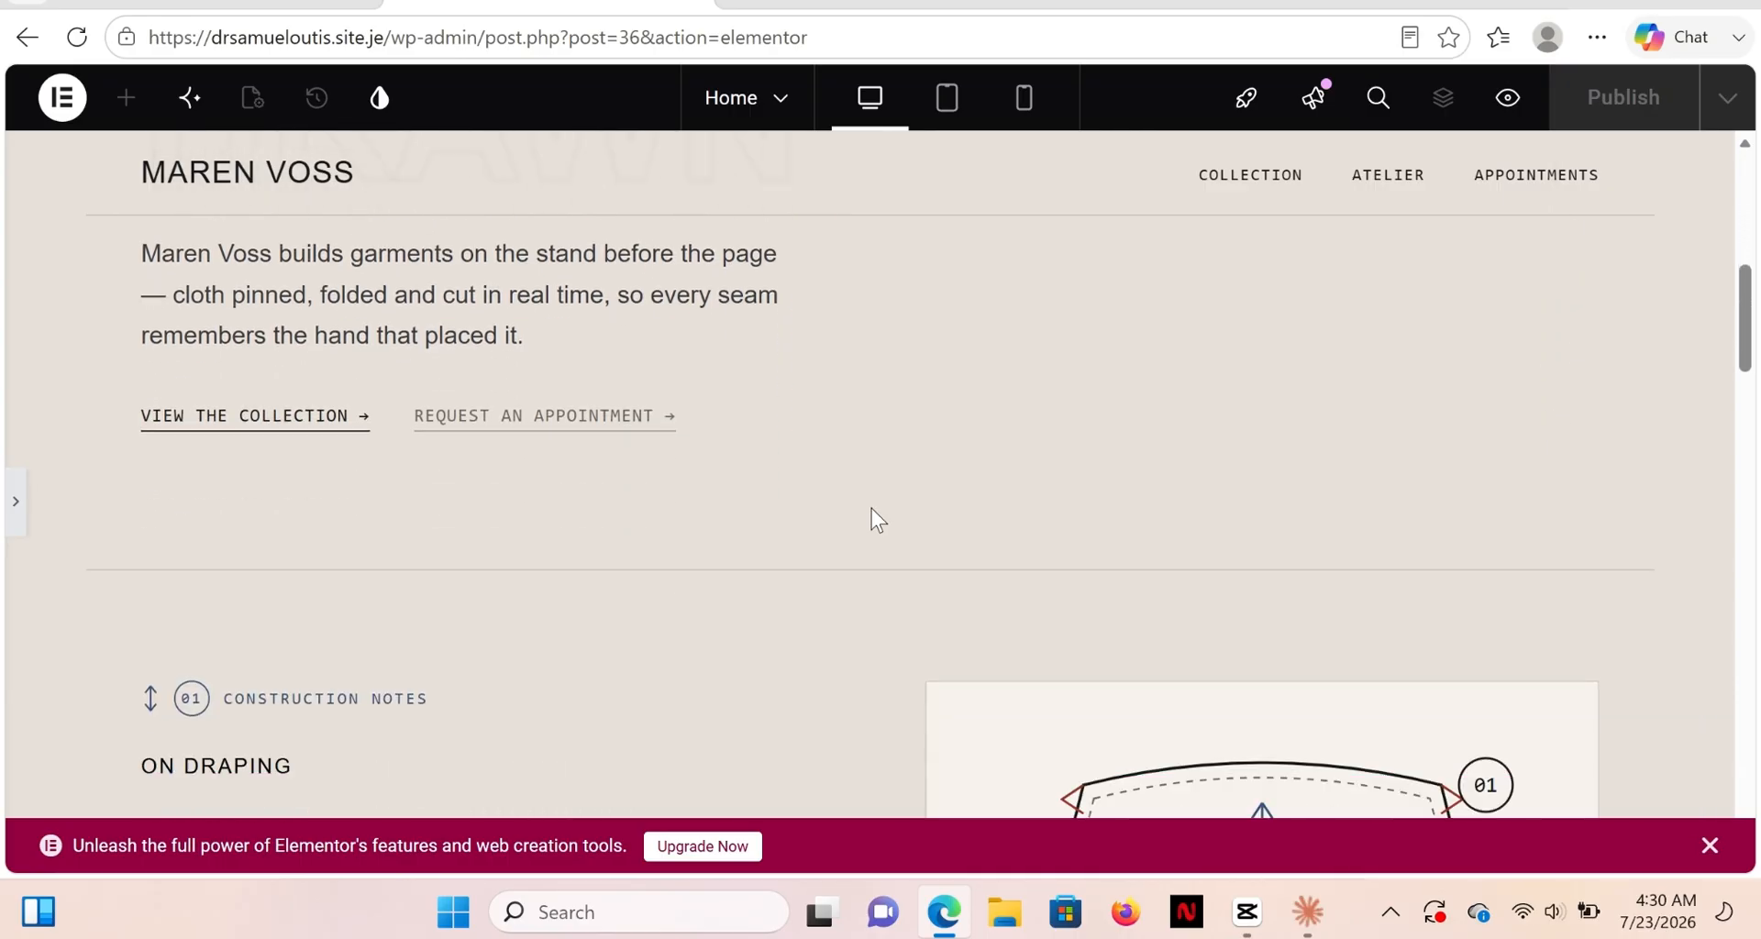
scroll(871, 508, up, 15)
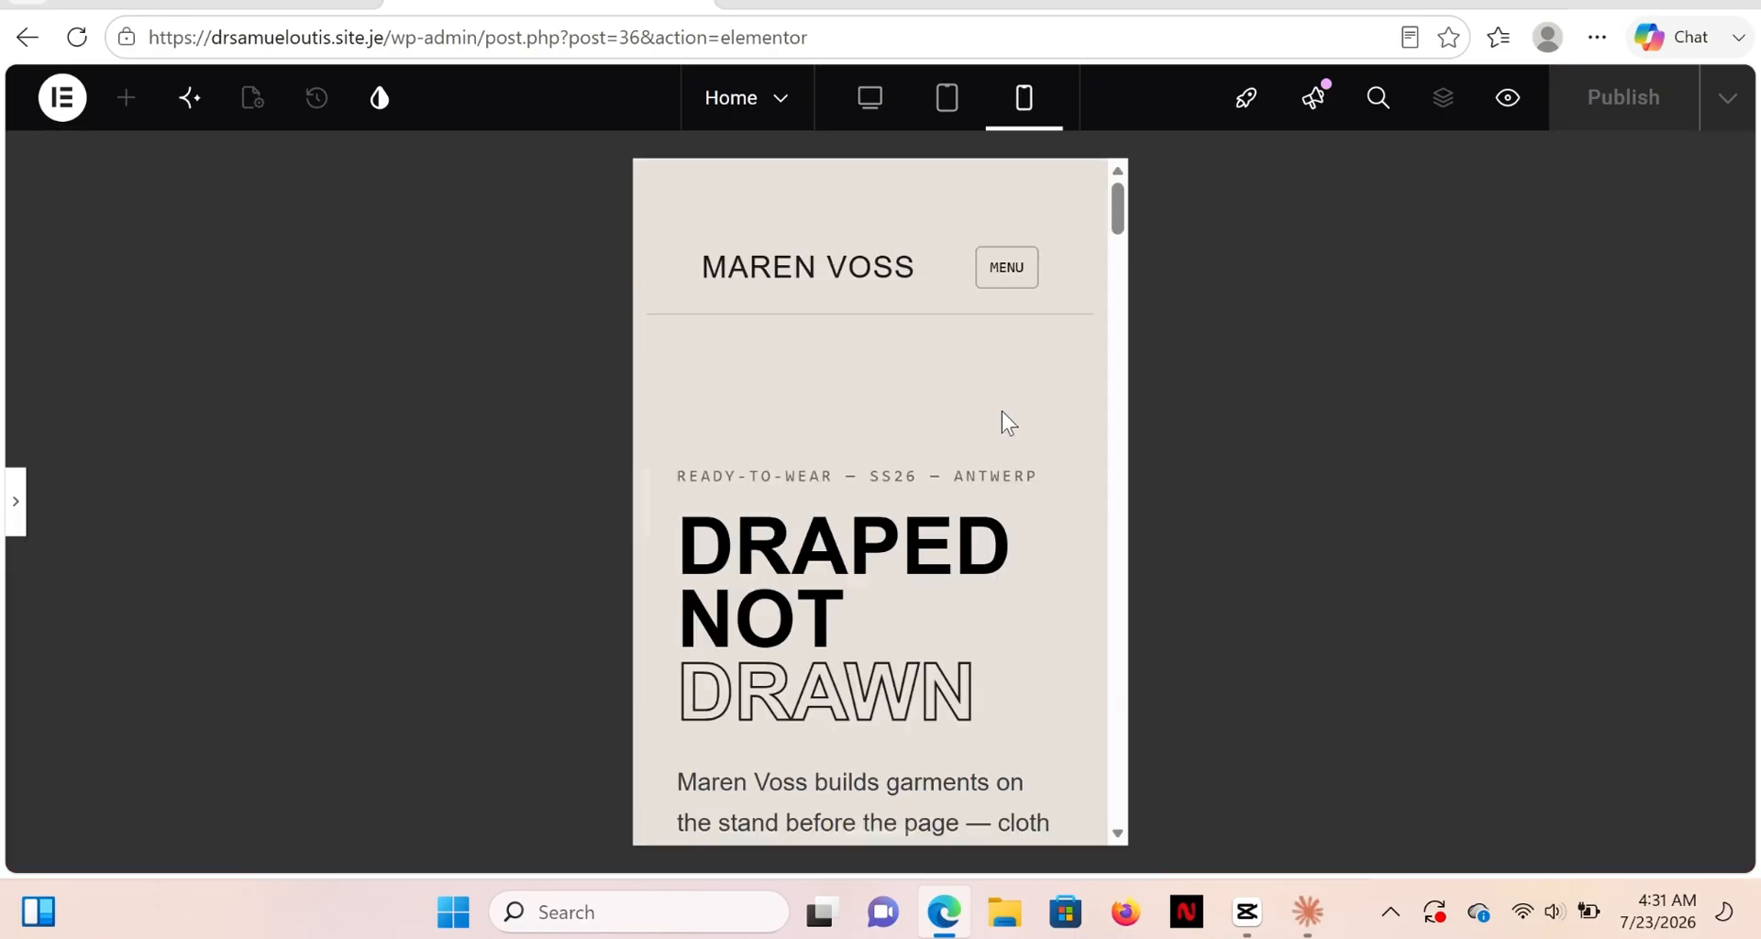
Examine the Home page in the mobile preview from the hero through the collection and atelier sections to Appointments, and return to its start.
scroll(1002, 411, down, 3)
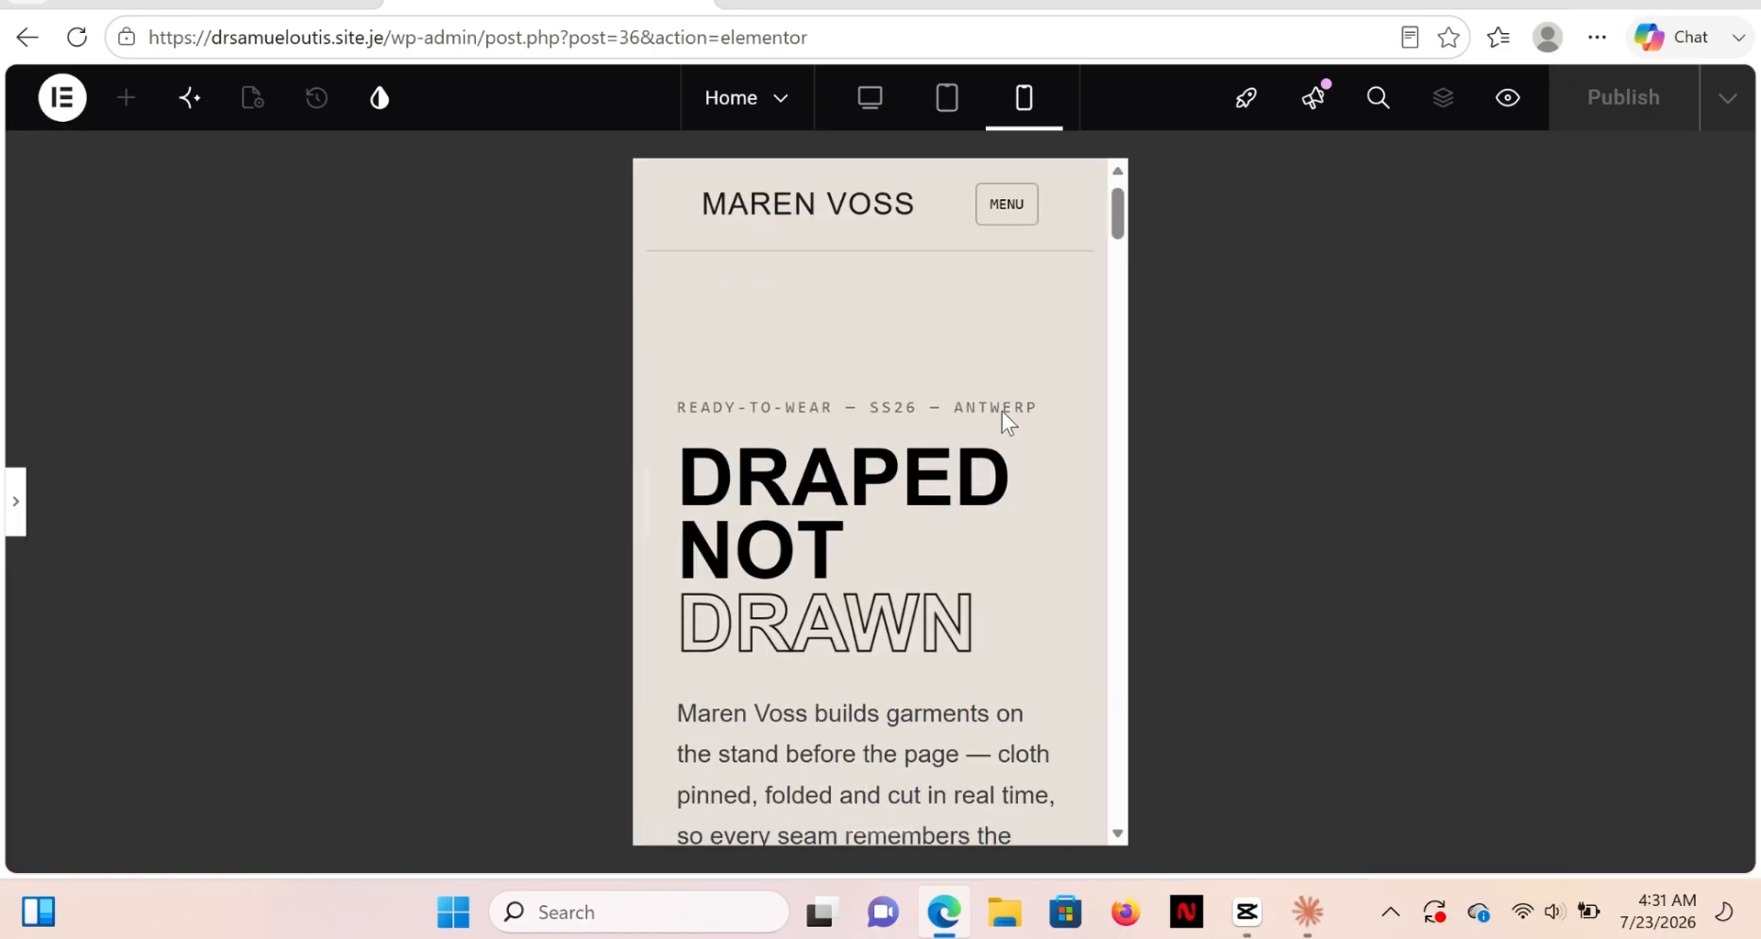
scroll(1001, 410, down, 4)
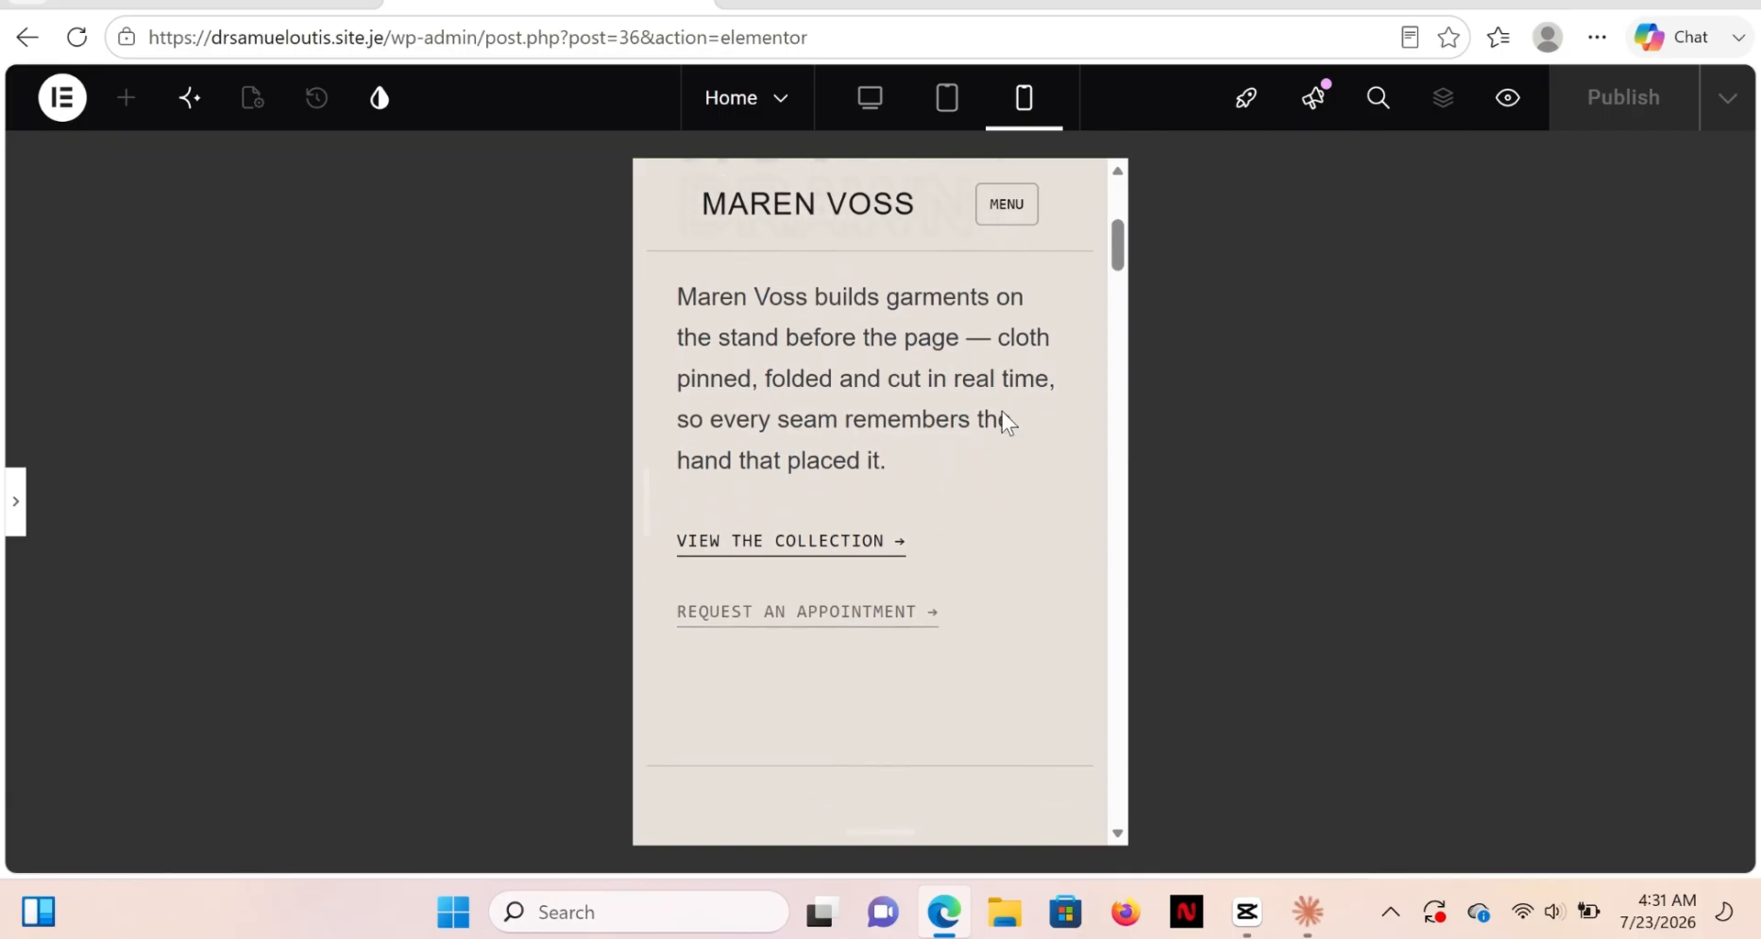
scroll(1001, 411, down, 2)
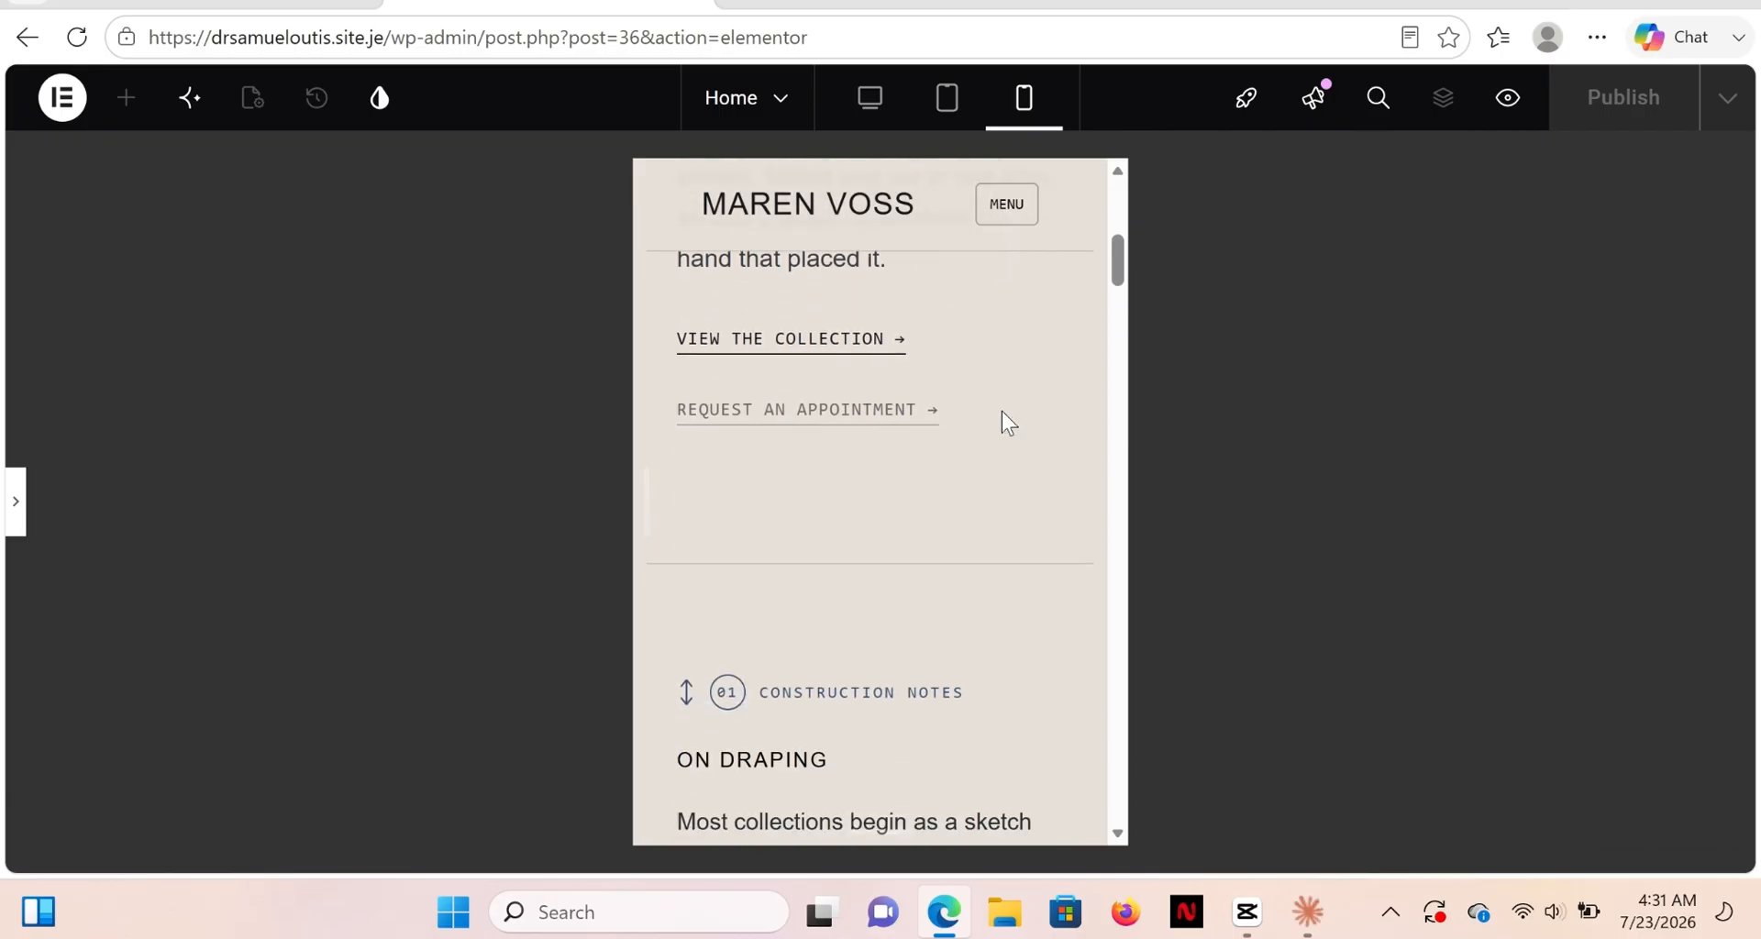
scroll(1001, 411, down, 4)
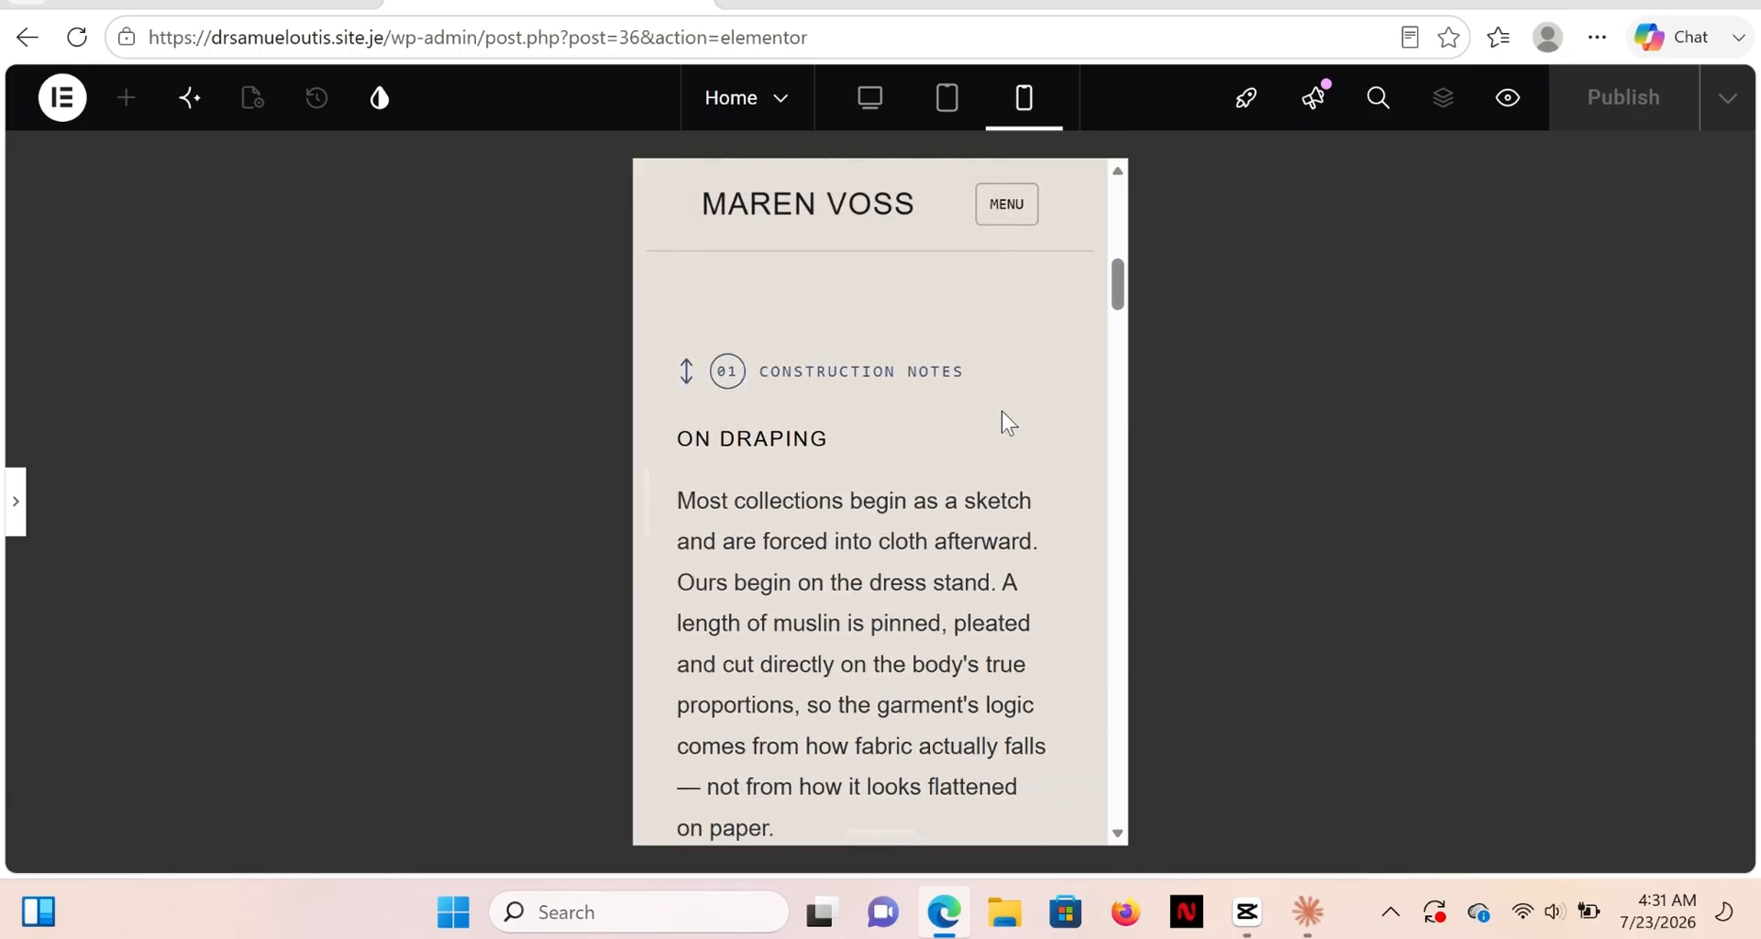
scroll(1001, 411, down, 2)
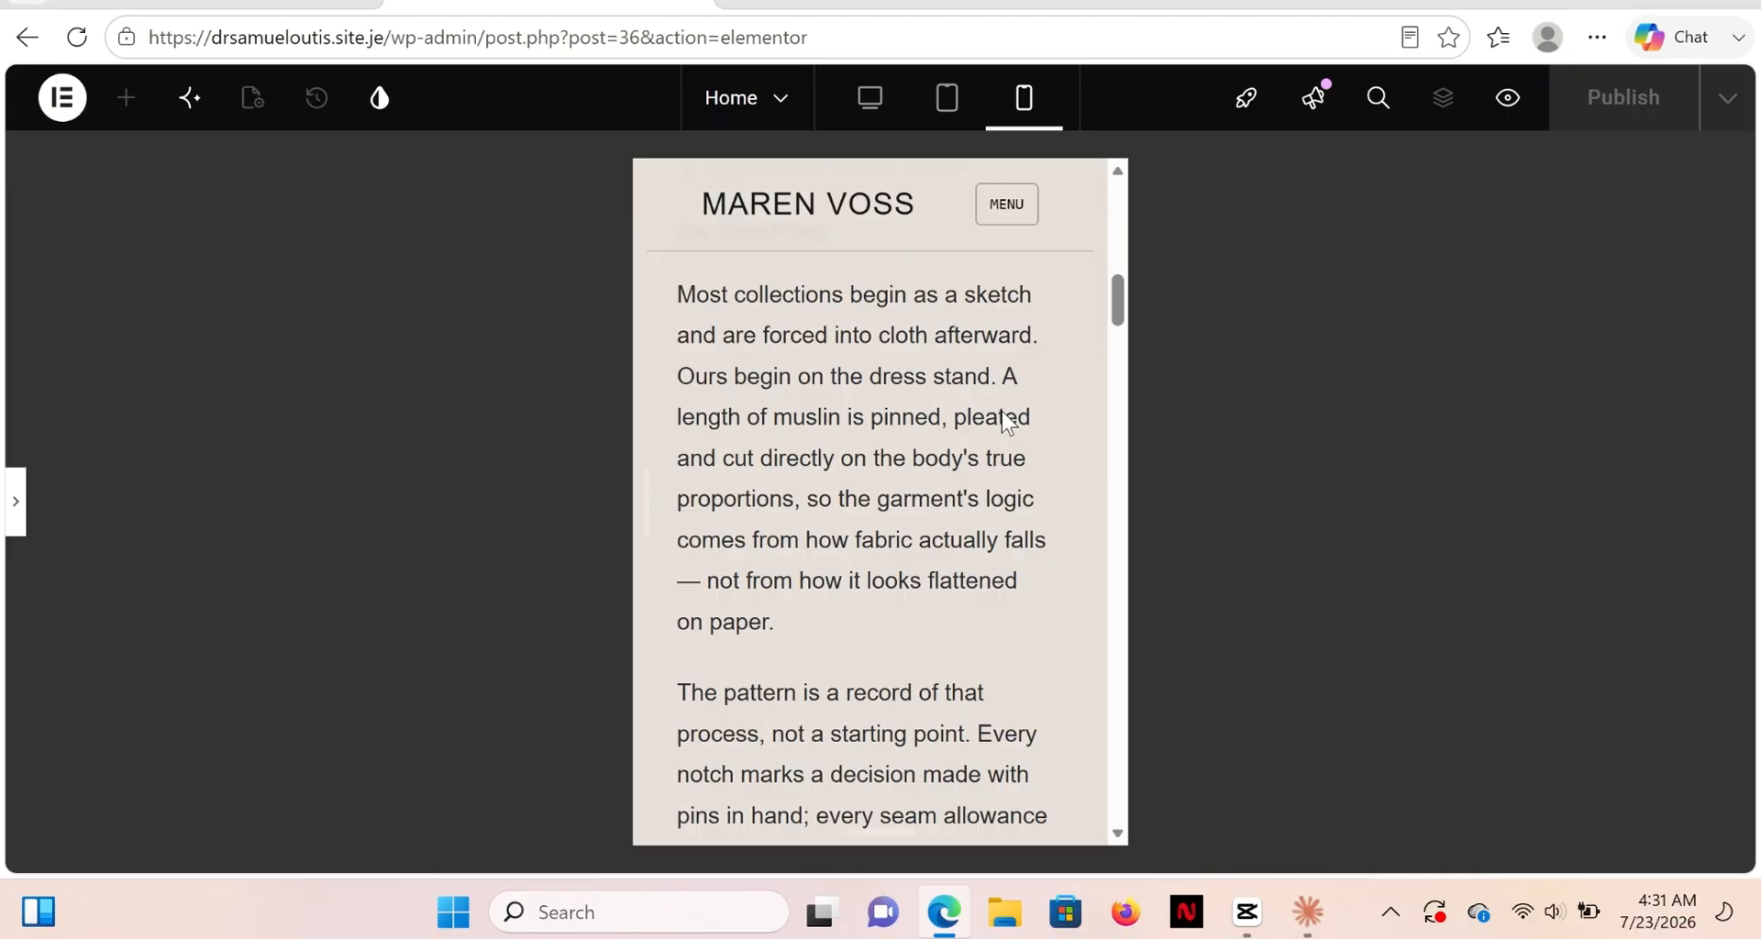
scroll(1003, 413, down, 5)
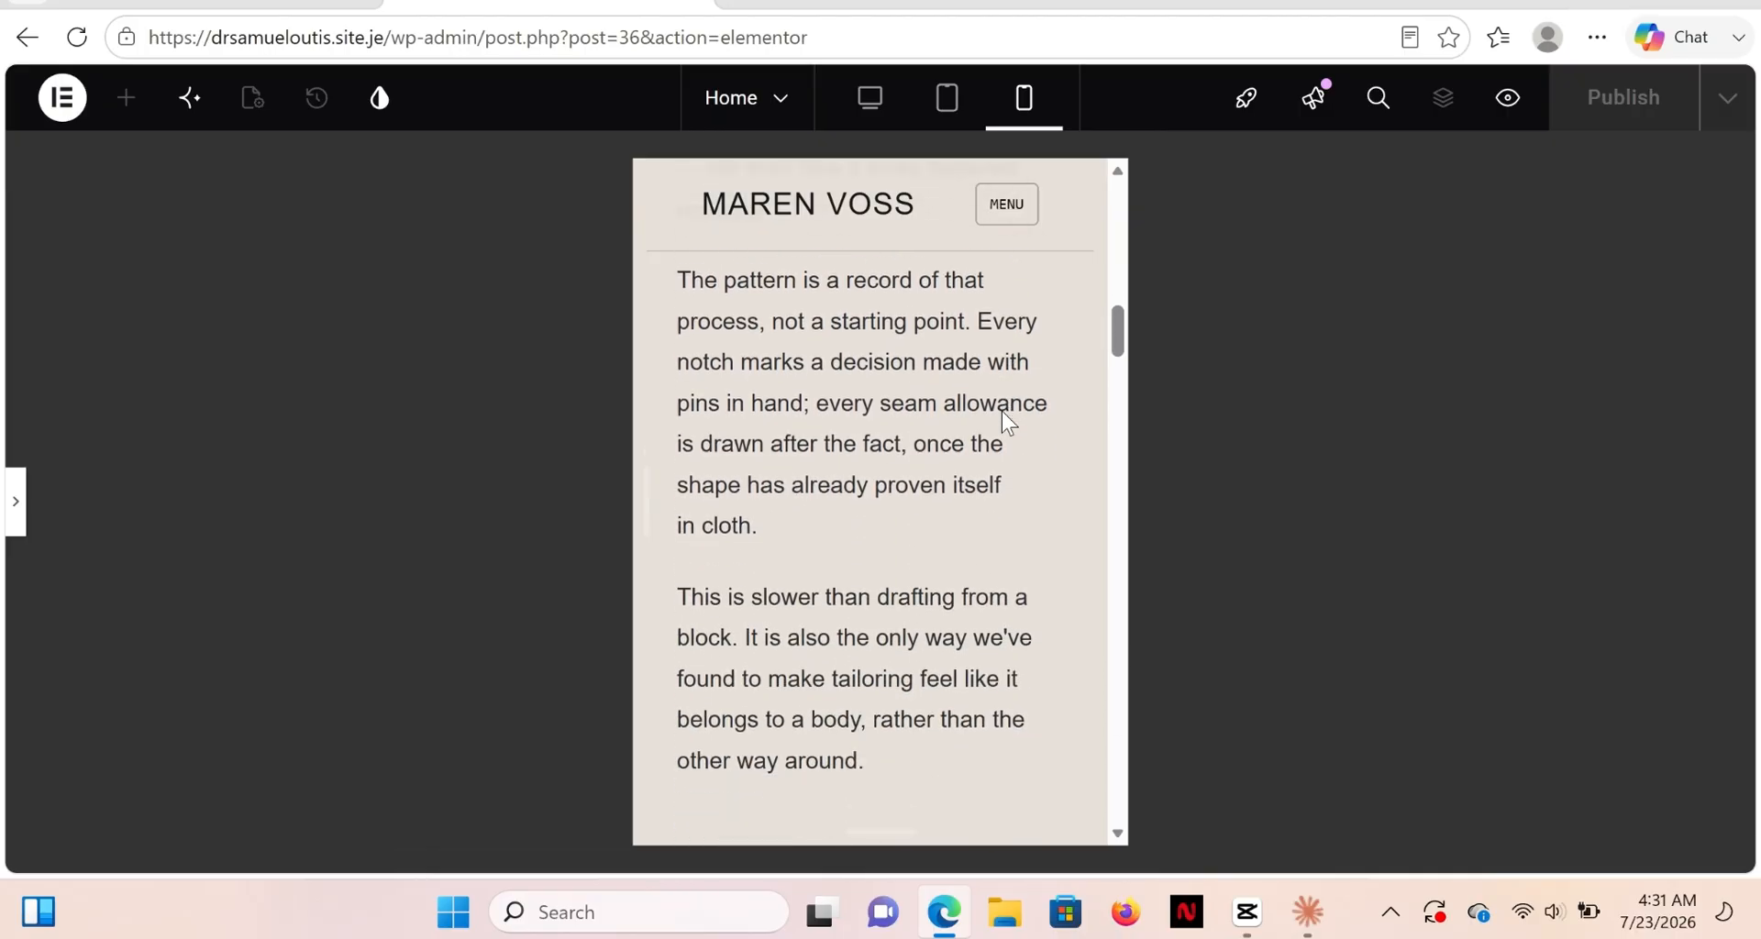
scroll(1002, 412, down, 7)
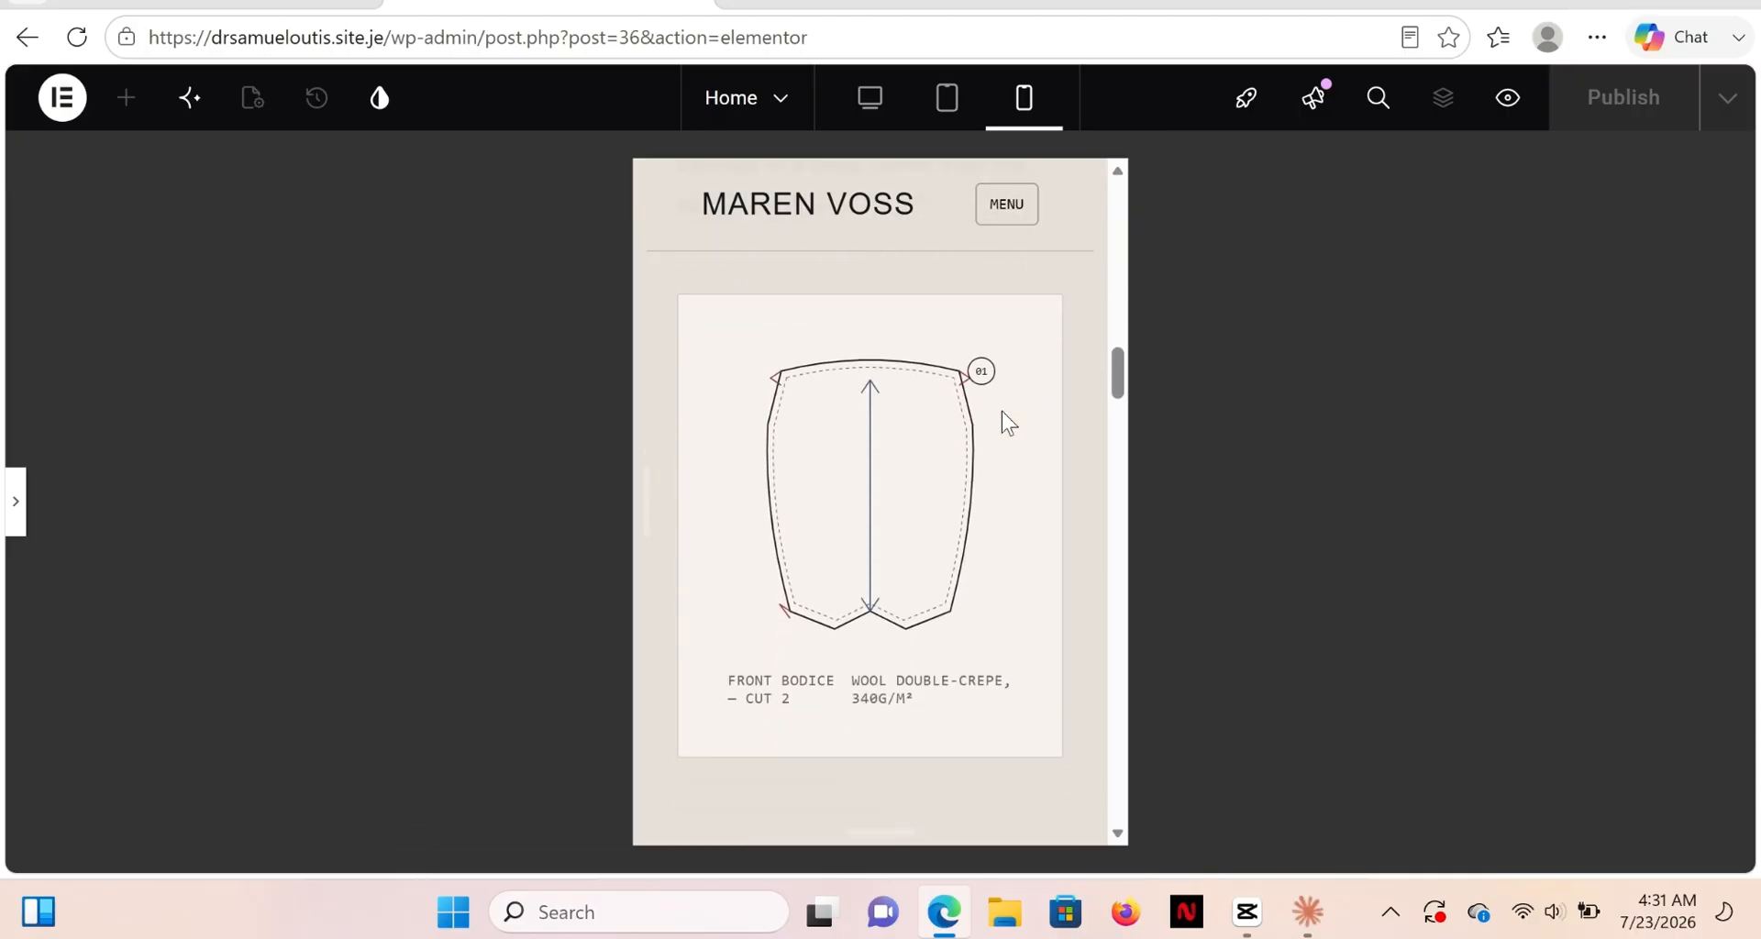
scroll(1002, 411, down, 12)
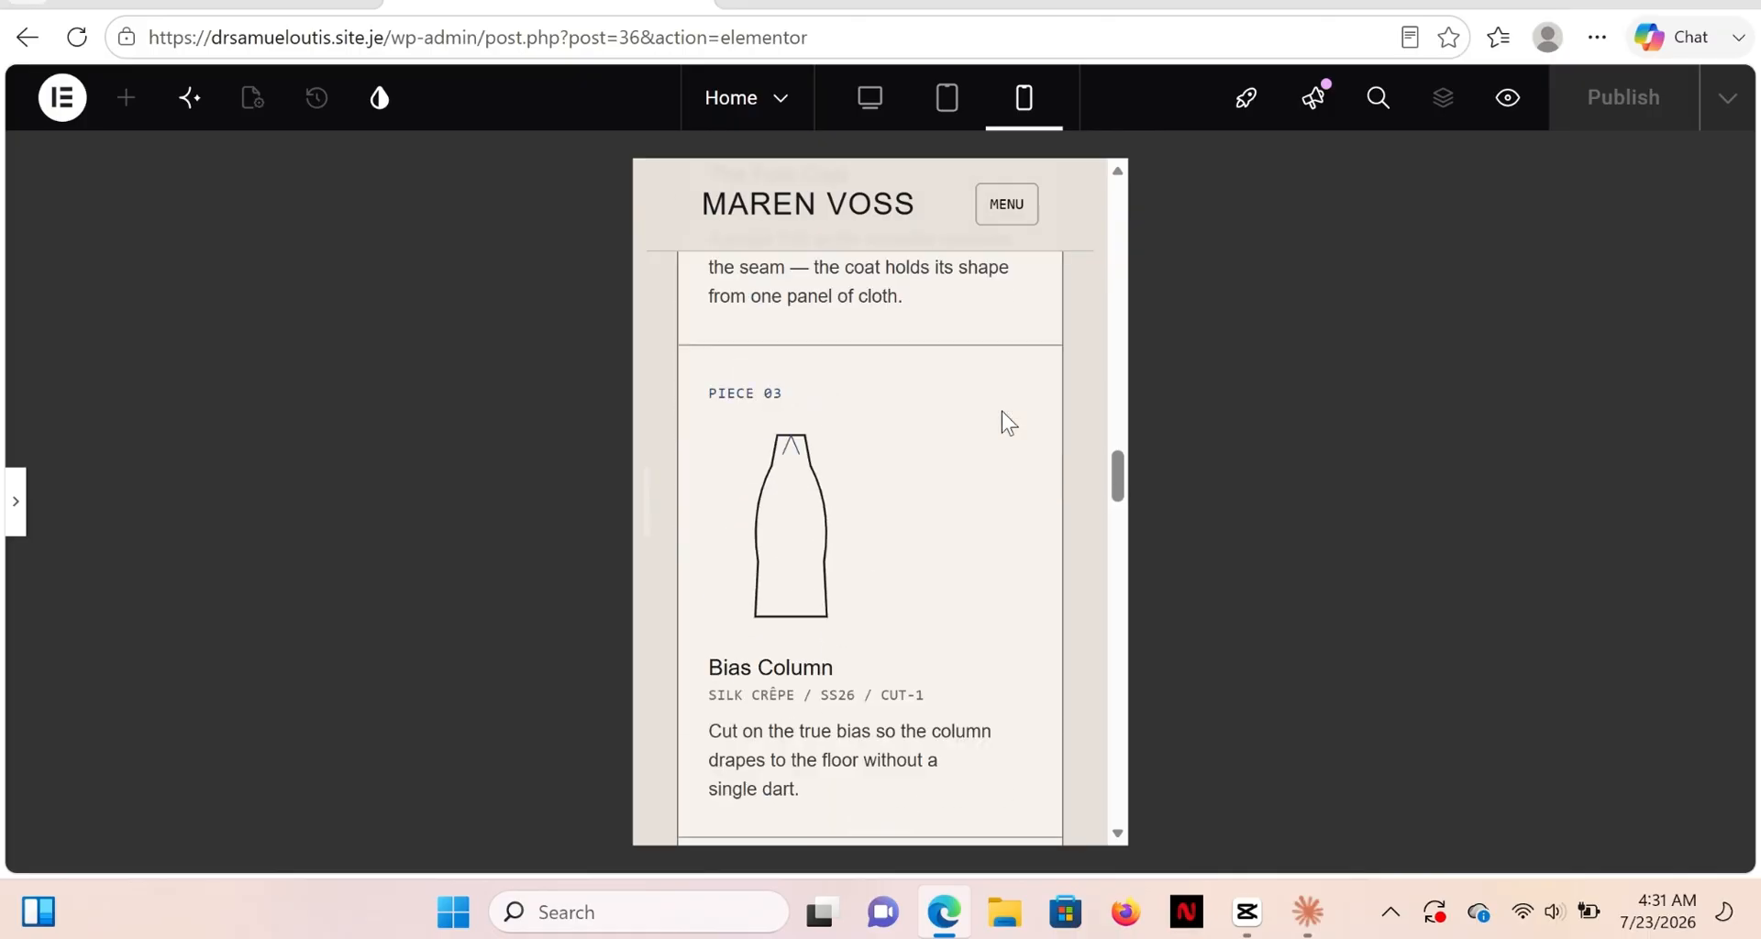
scroll(1002, 411, down, 9)
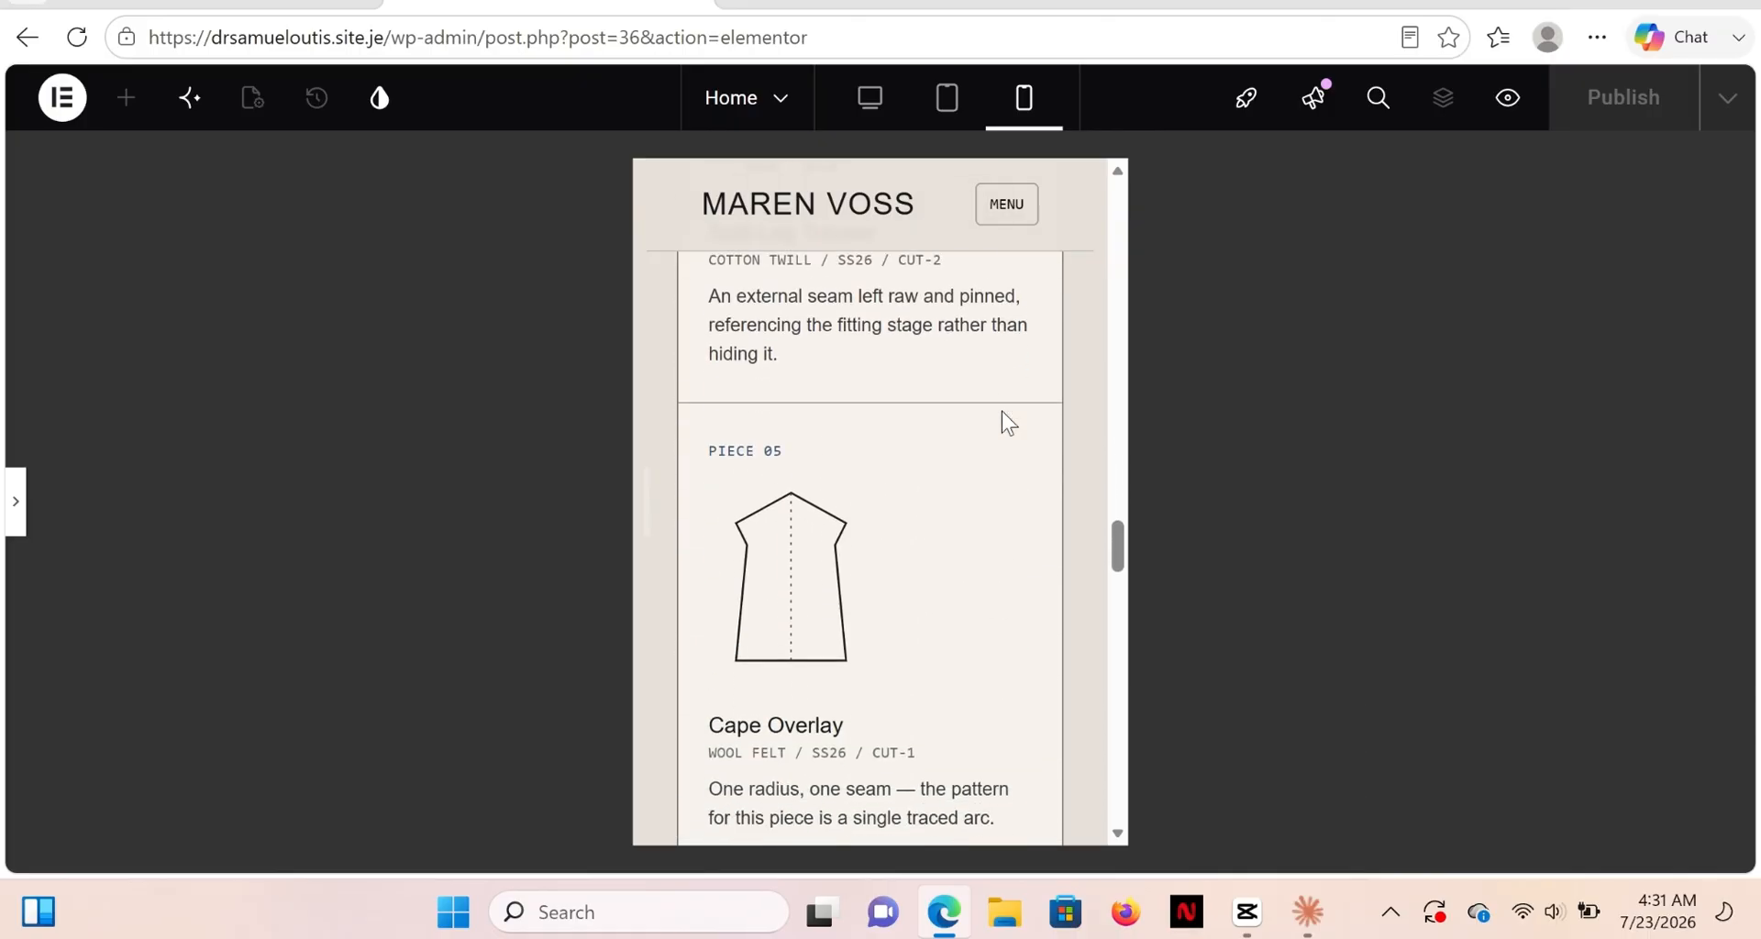
scroll(1001, 411, down, 16)
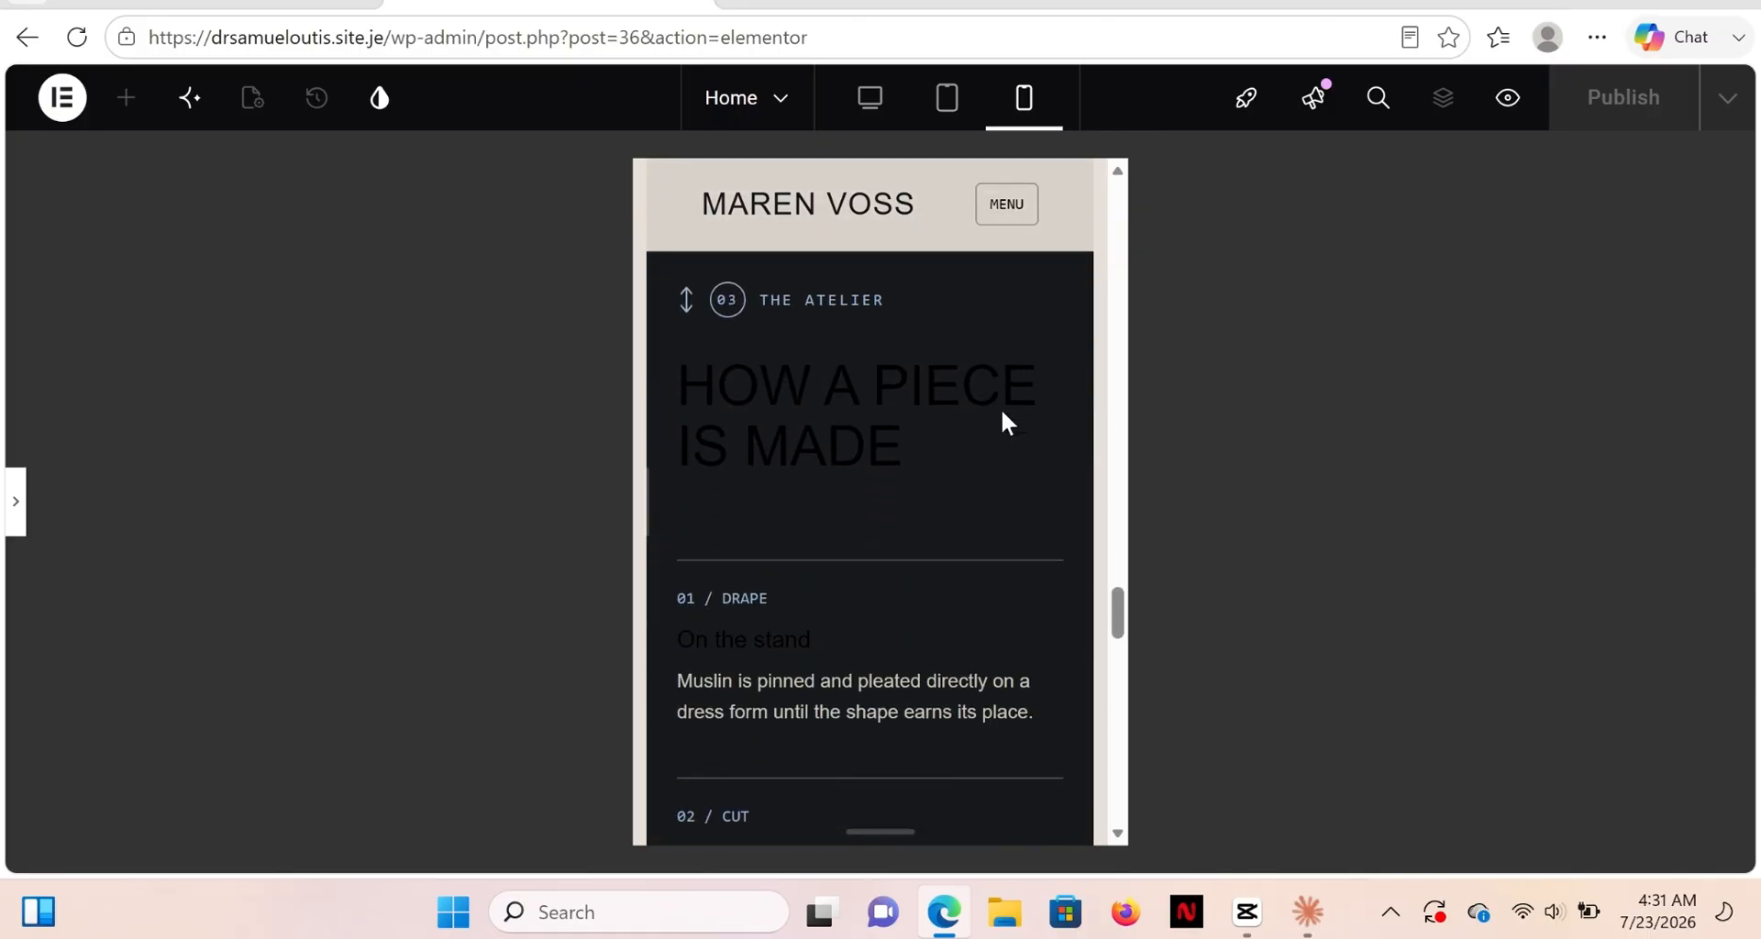
scroll(1000, 409, down, 10)
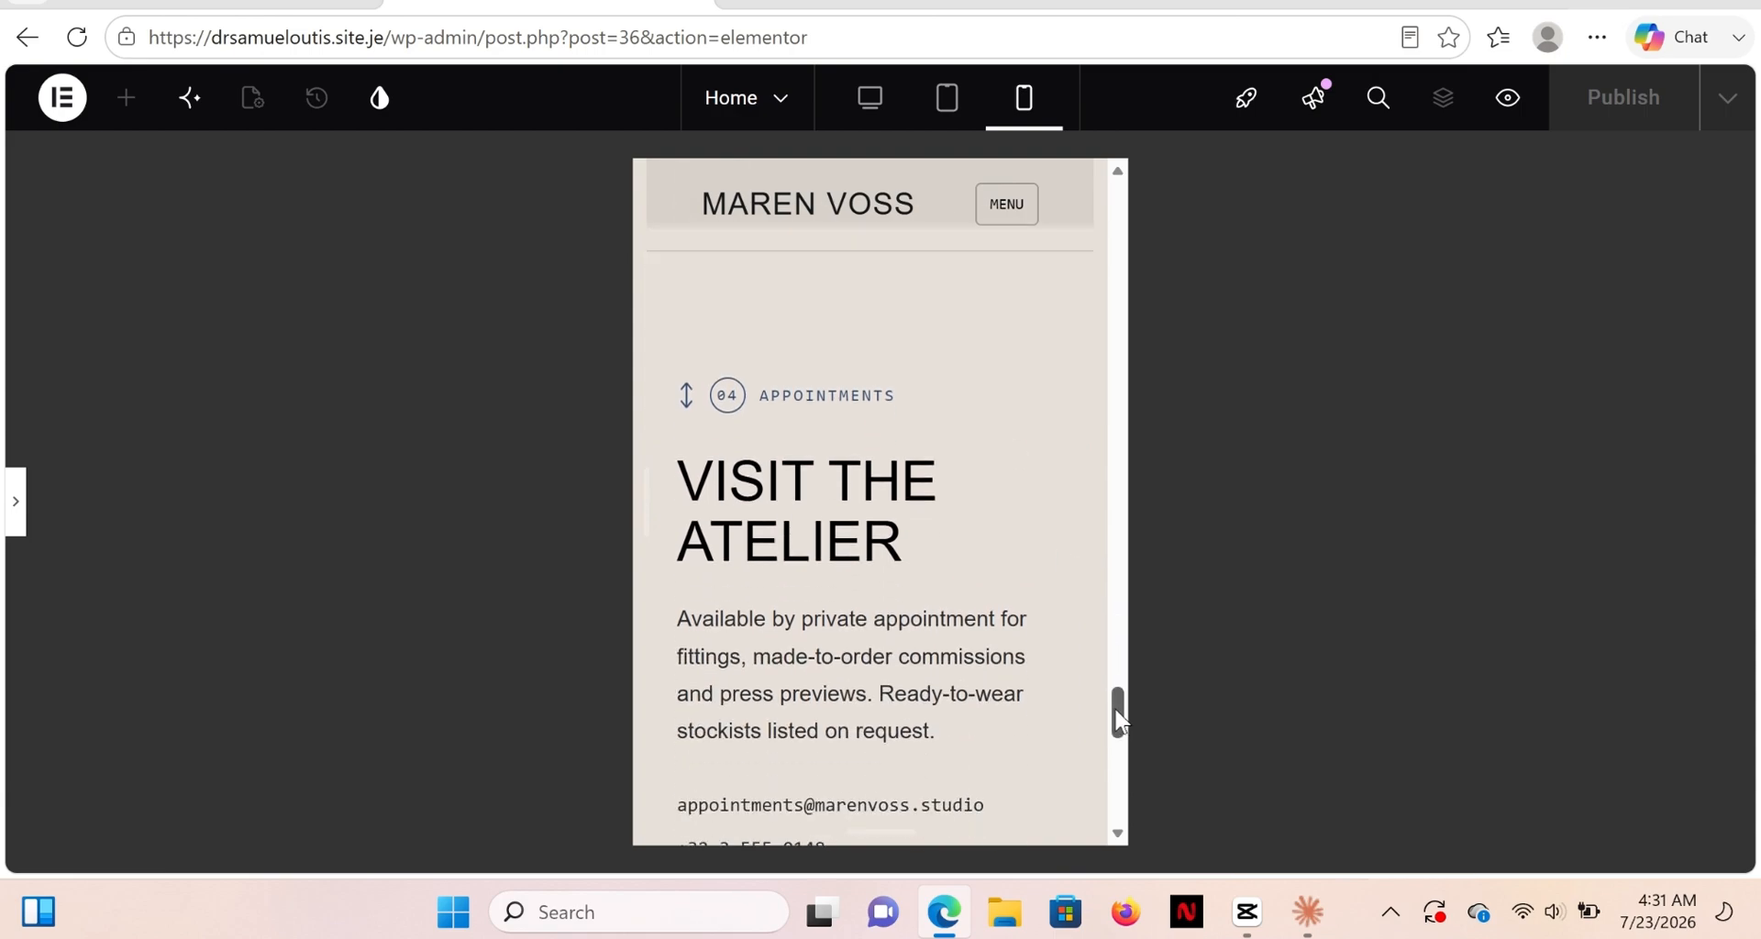
mouse_move(1118, 720)
mouse_down()
mouse_move(1121, 803)
mouse_move(1105, 734)
mouse_move(1115, 223)
mouse_up()
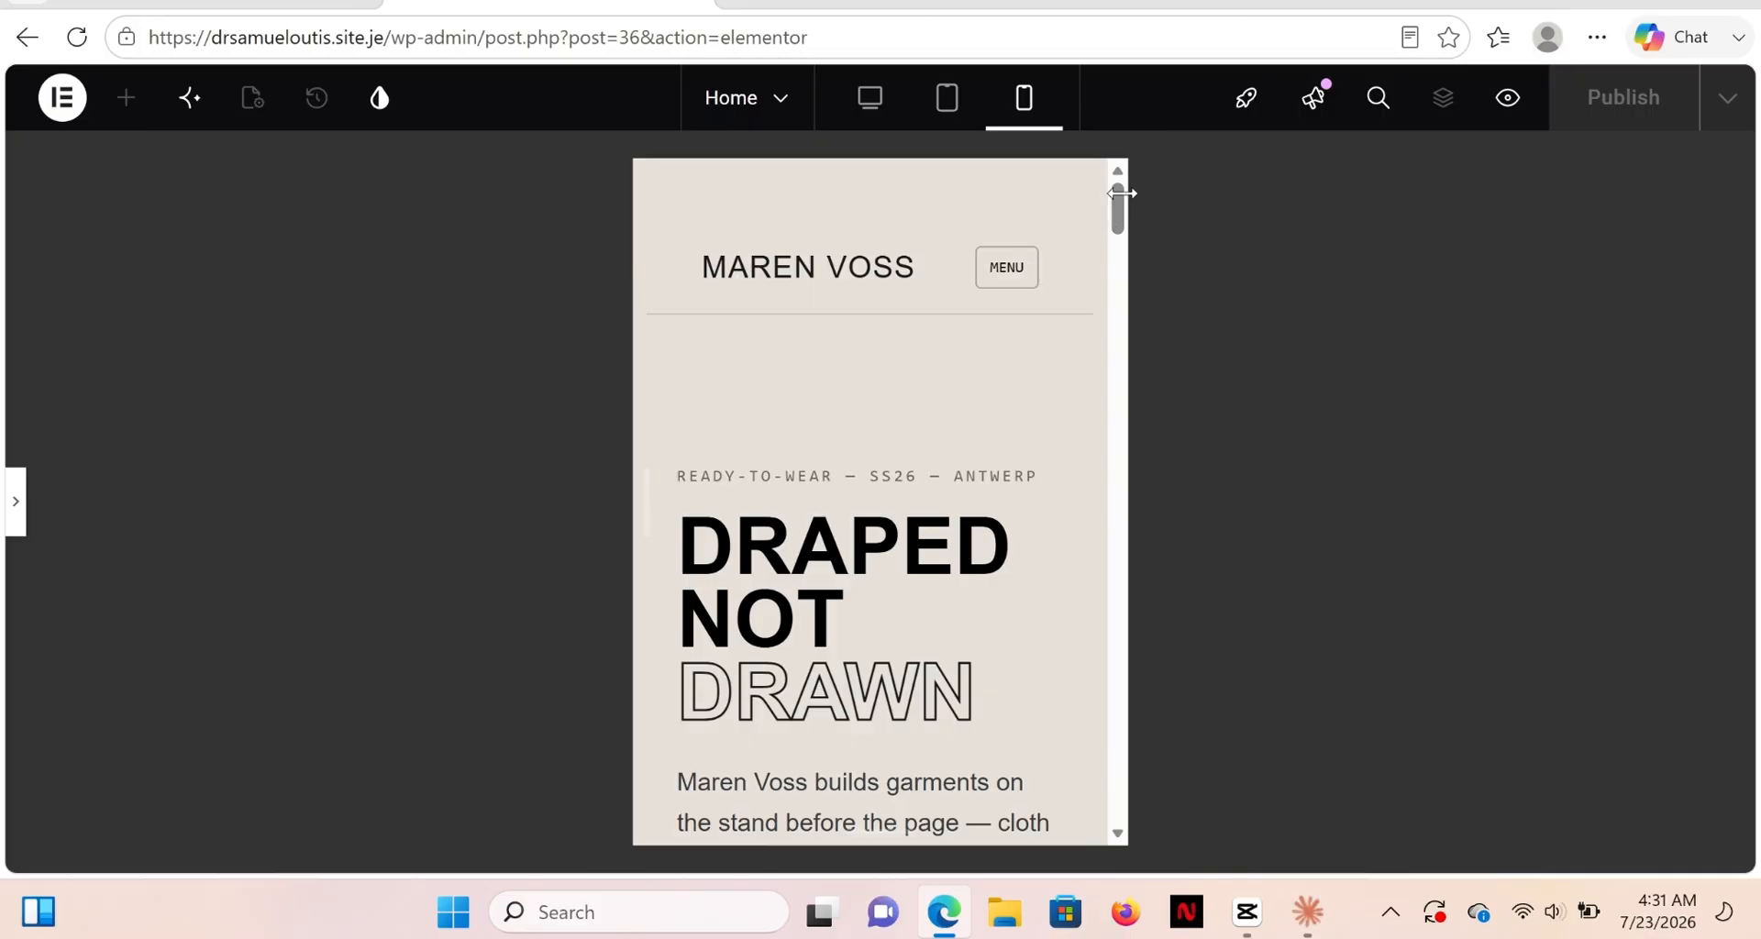
drag(1117, 220, 1119, 174)
mouse_move(1117, 202)
mouse_down()
mouse_move(1119, 391)
mouse_move(1103, 147)
mouse_up()
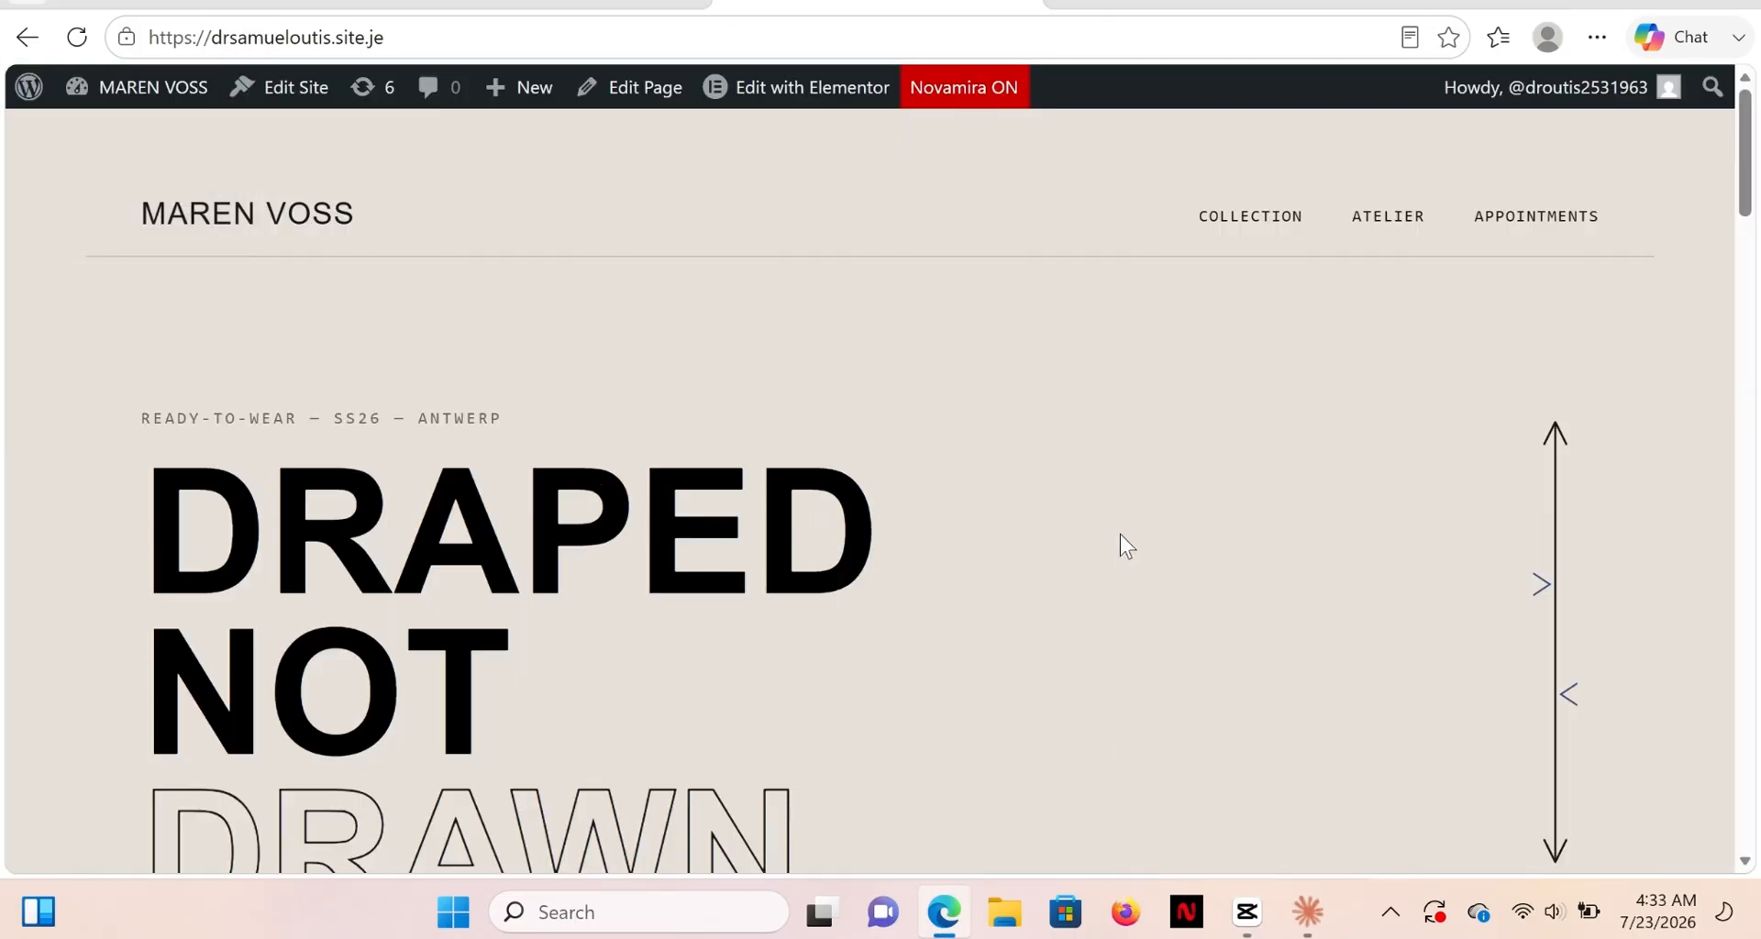
Examine the live homepage on the site's front end from the hero to the footer and return to its start.
scroll(1120, 533, down, 7)
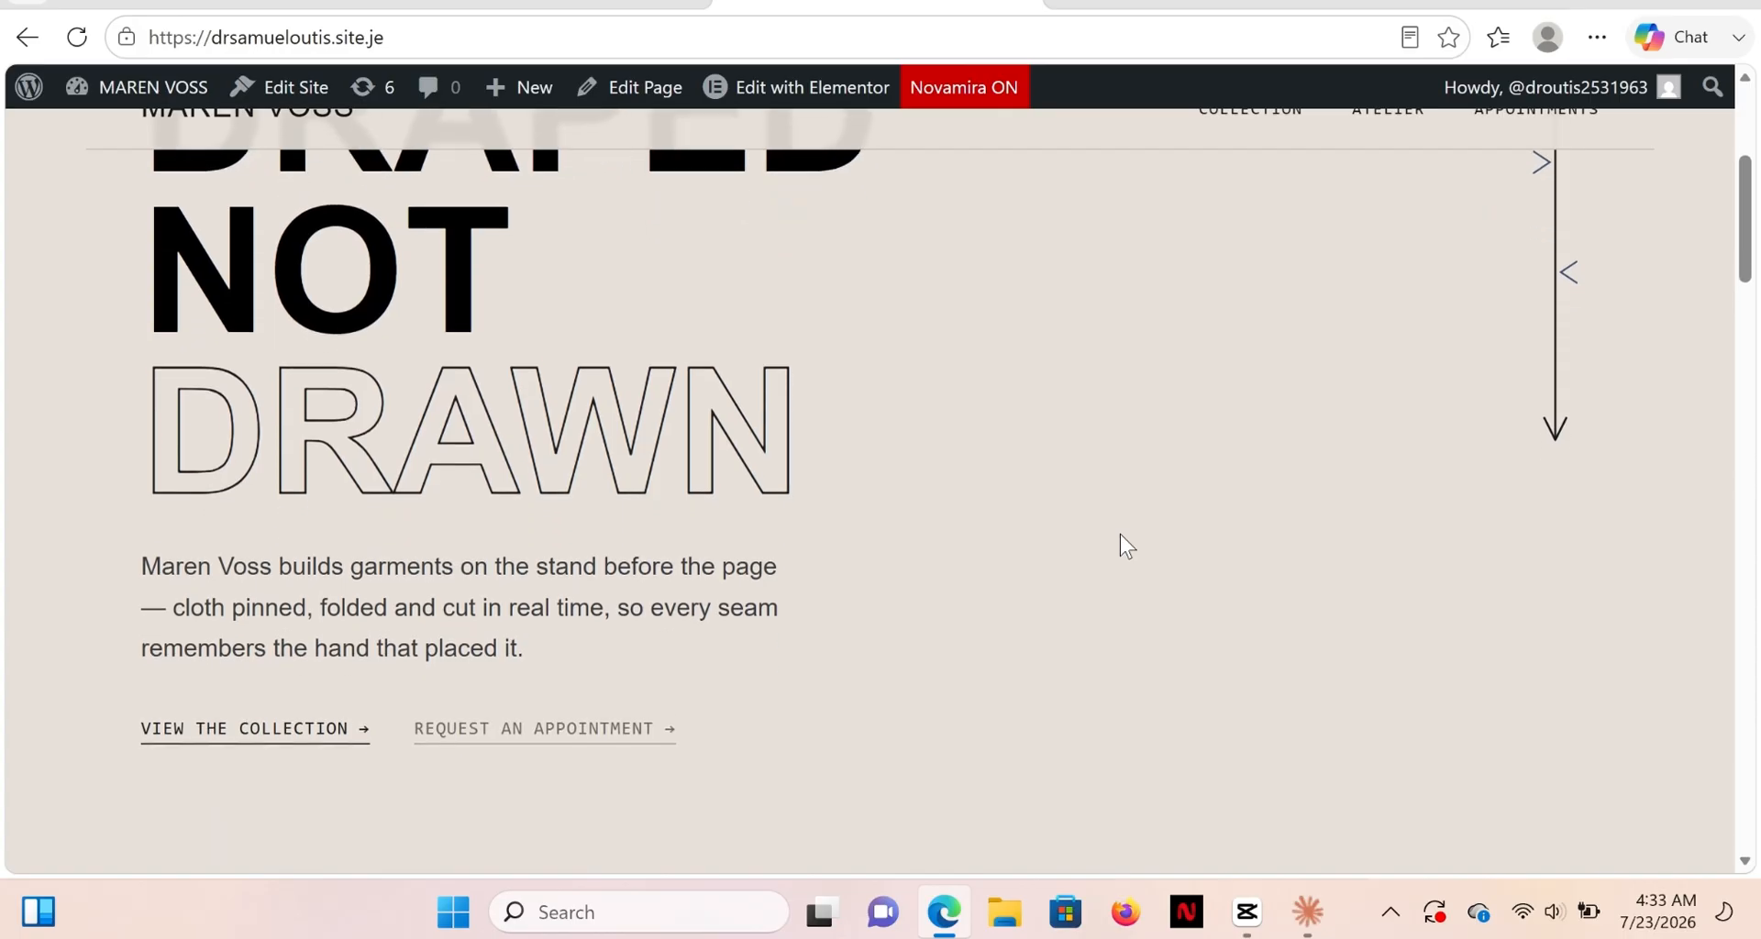
scroll(1119, 534, down, 10)
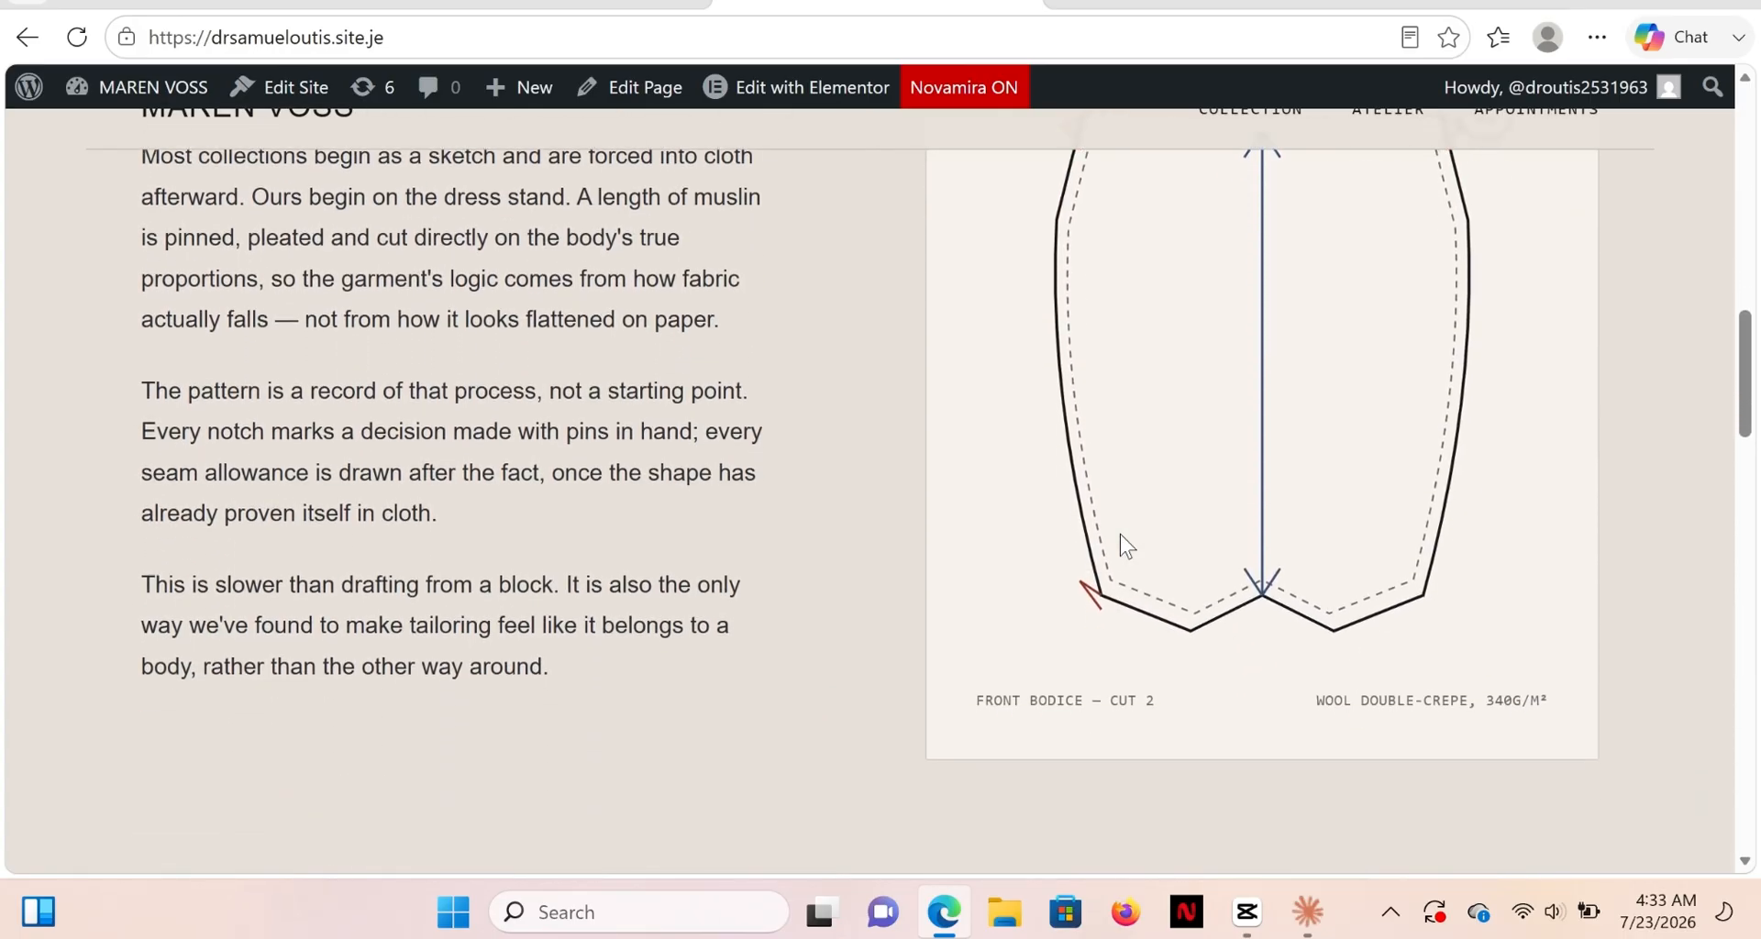
scroll(1119, 533, down, 10)
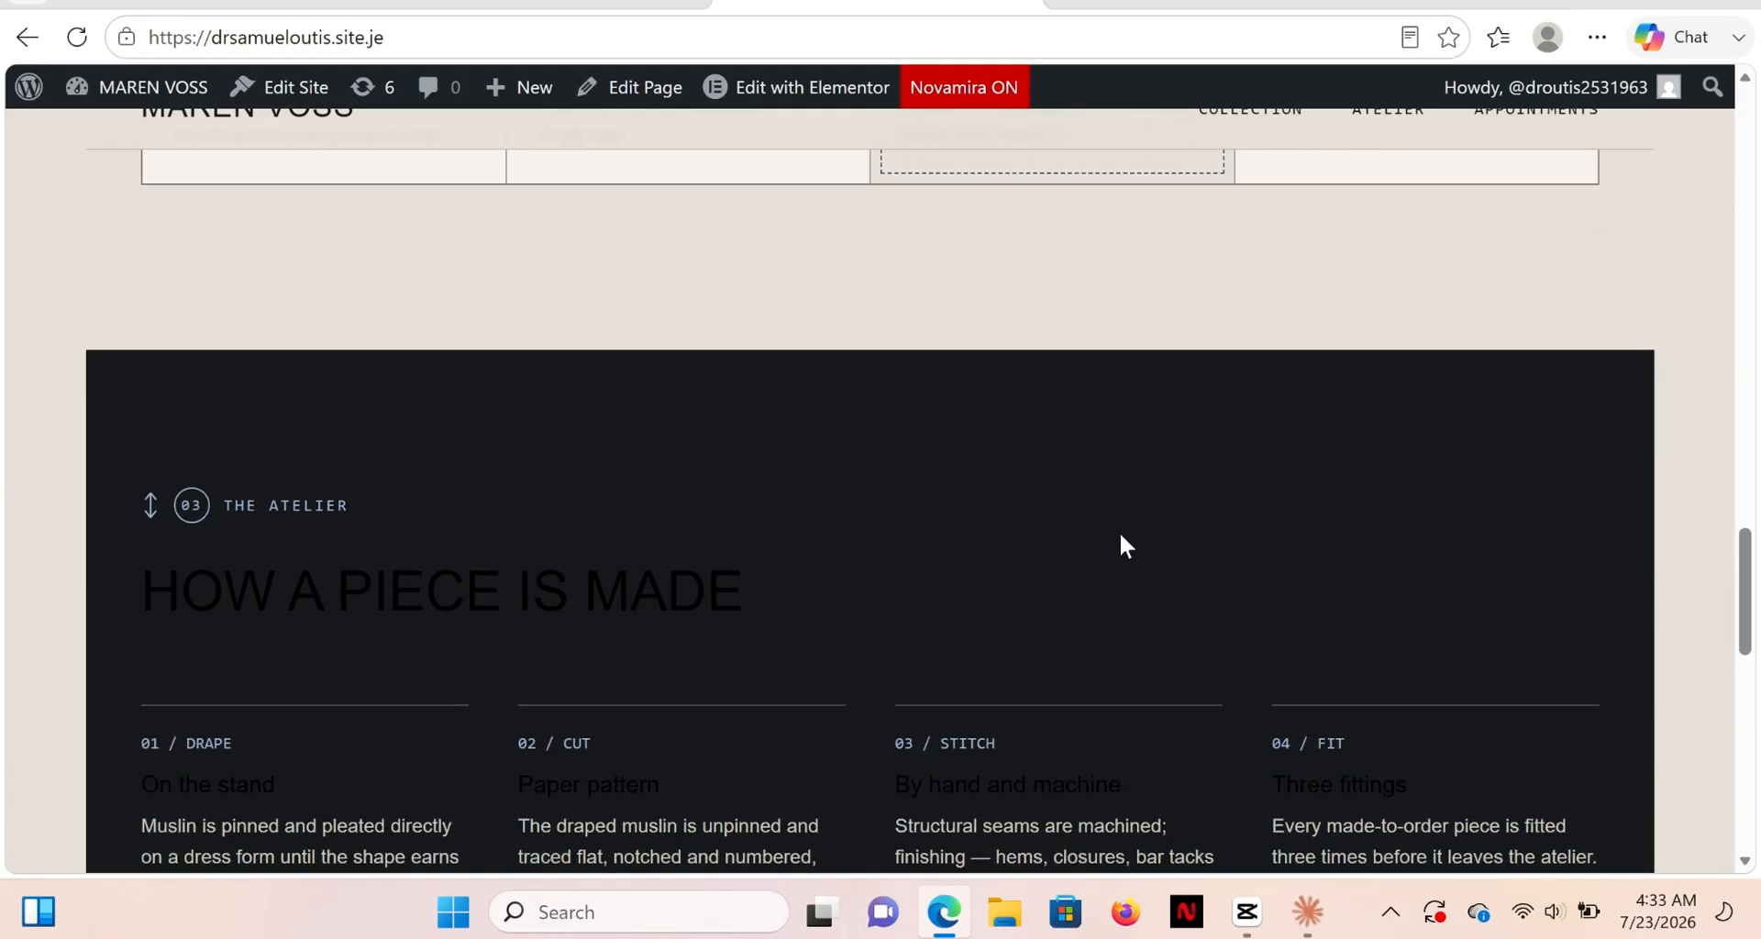
scroll(1120, 534, down, 5)
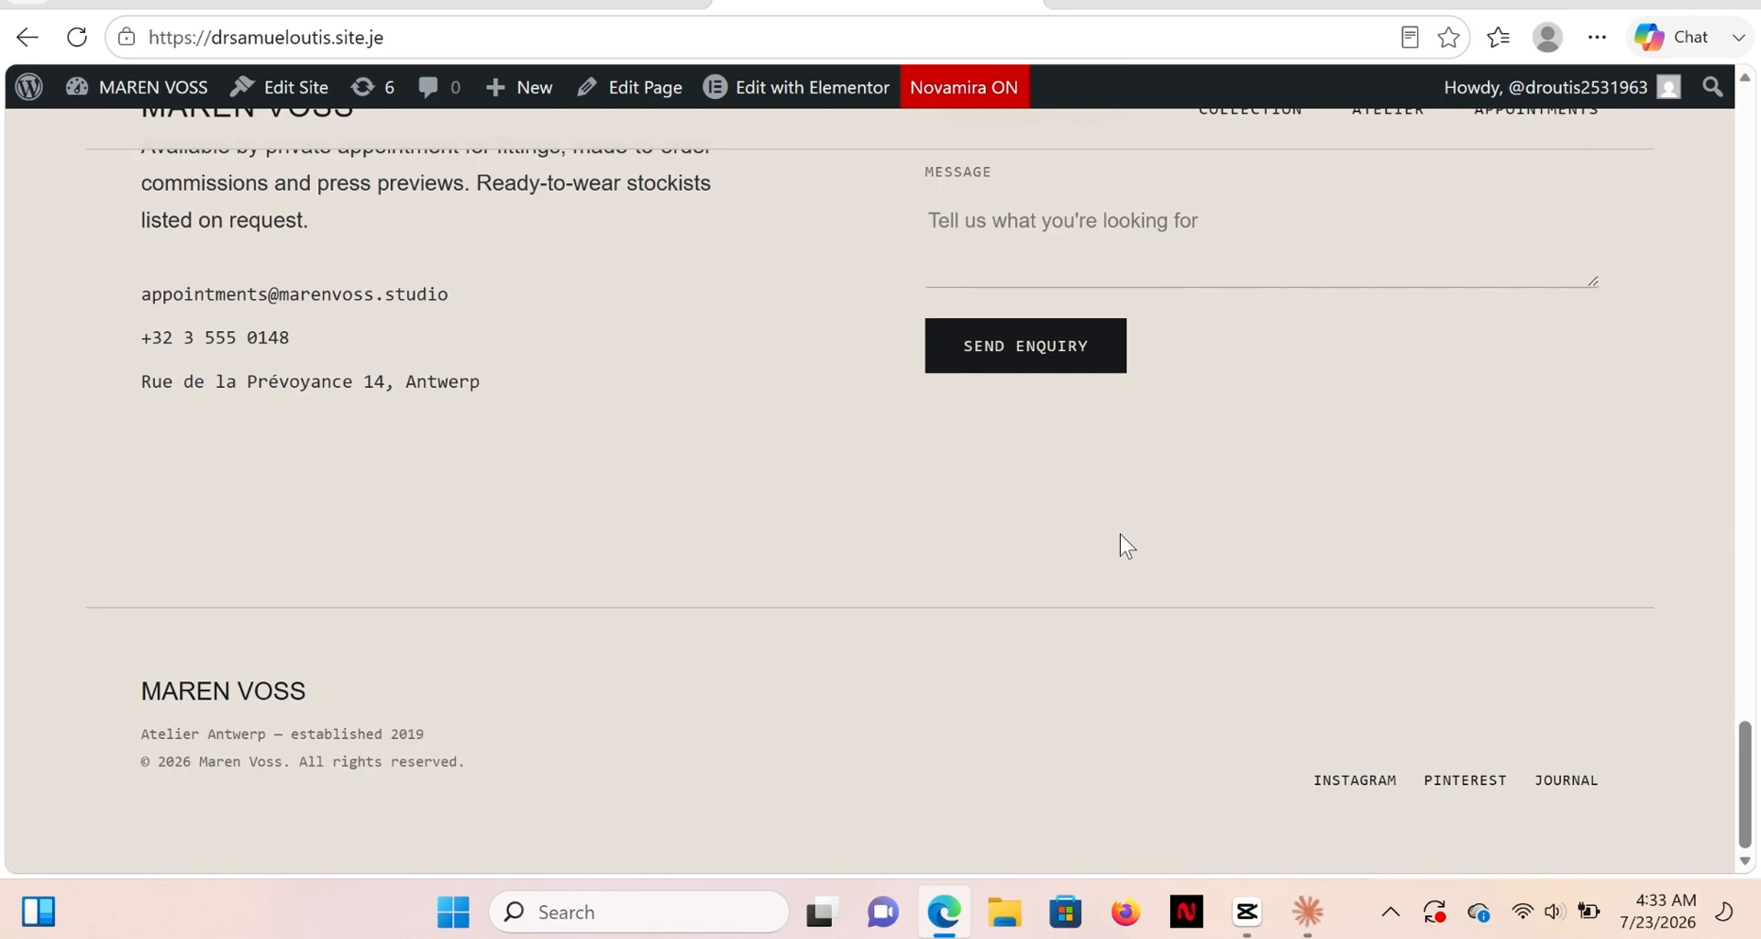
scroll(1120, 533, up, 20)
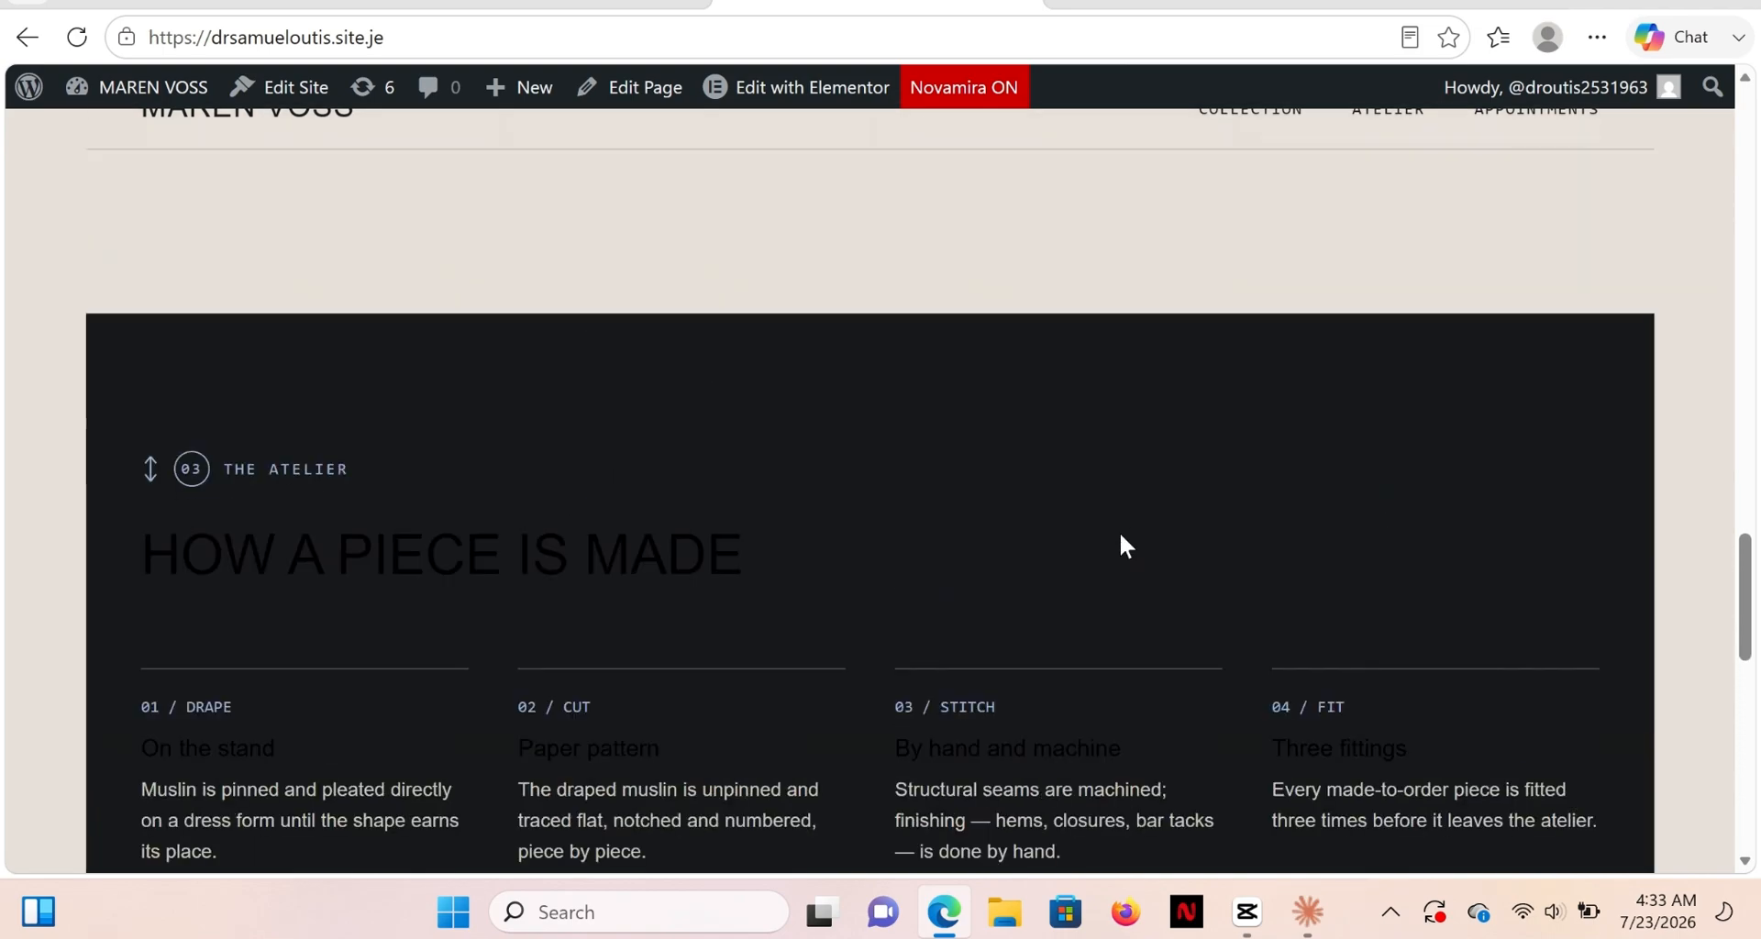
scroll(1119, 534, up, 10)
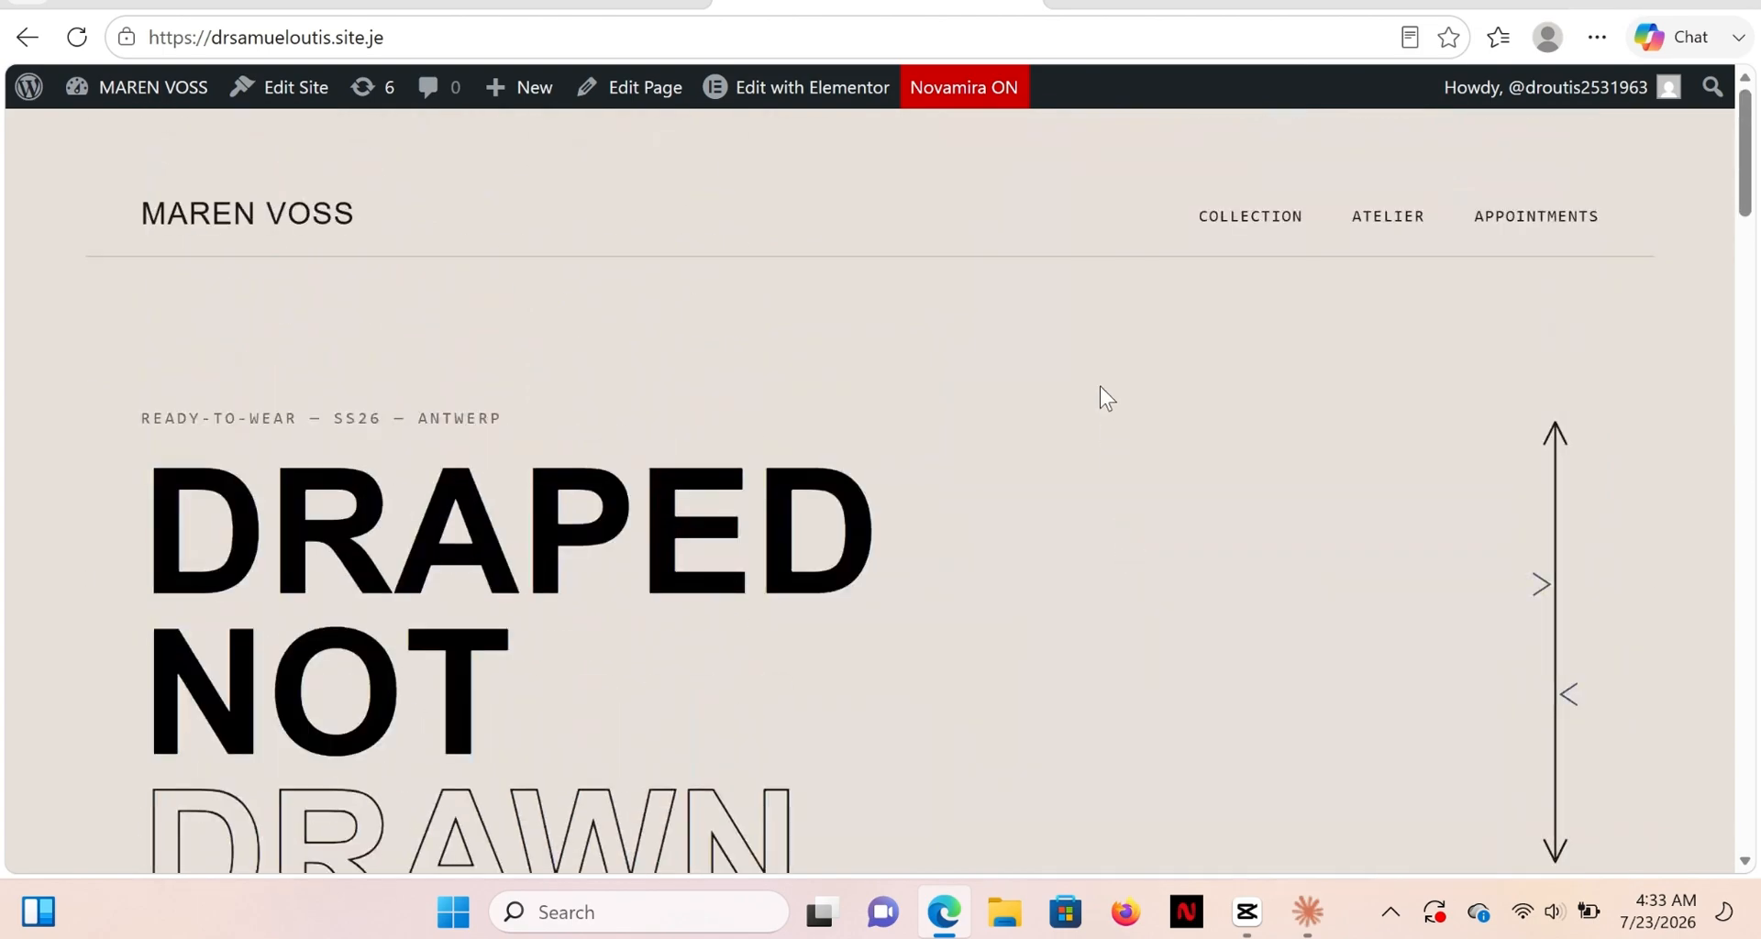
Test the live homepage's Collection, Atelier and Appointments navigation links and the site title link to the hero.
click(1209, 231)
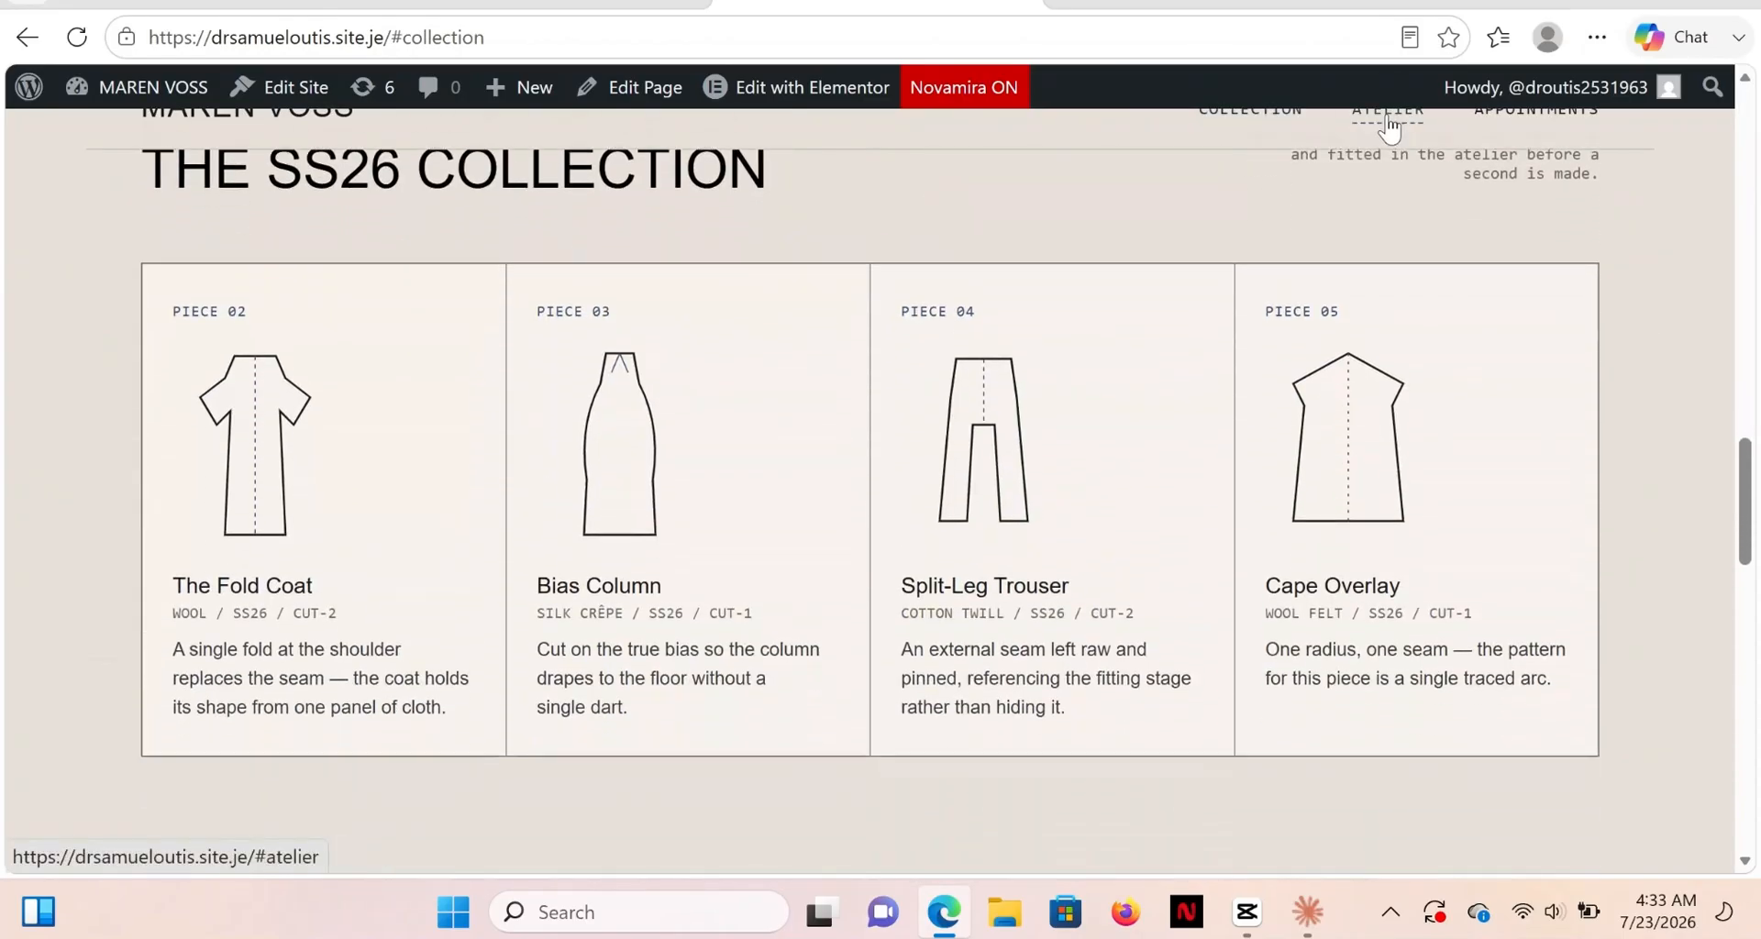
click(1389, 119)
mouse_move(1549, 87)
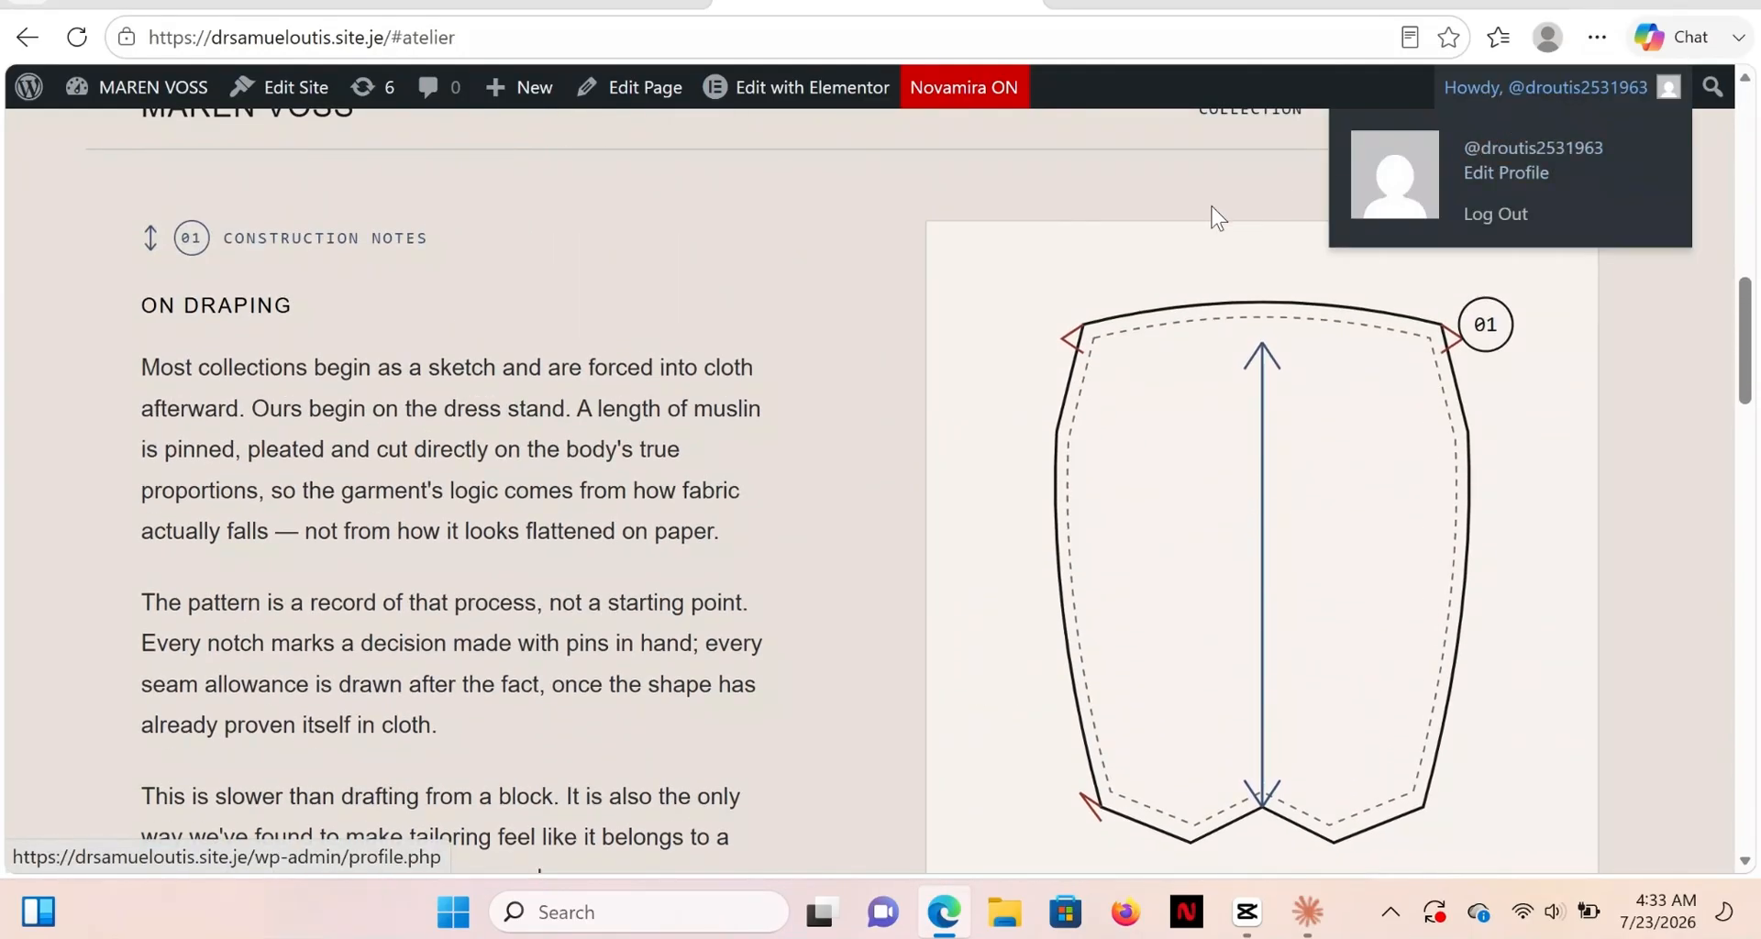
click(1497, 119)
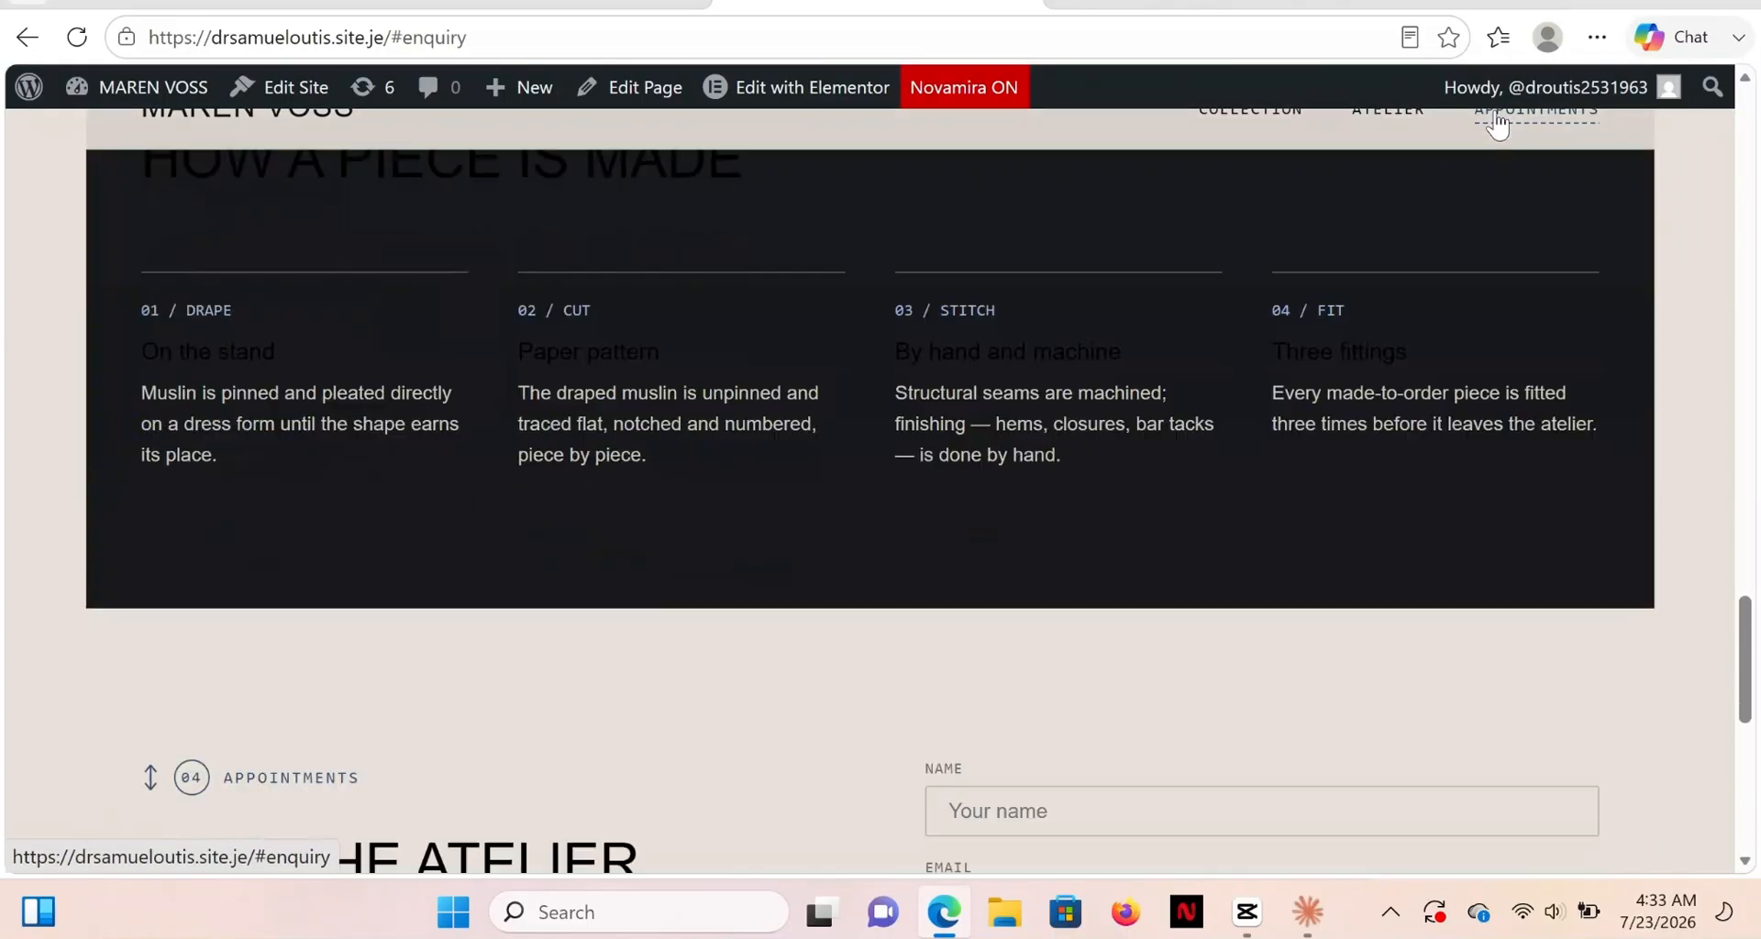
scroll(1497, 124, up, 12)
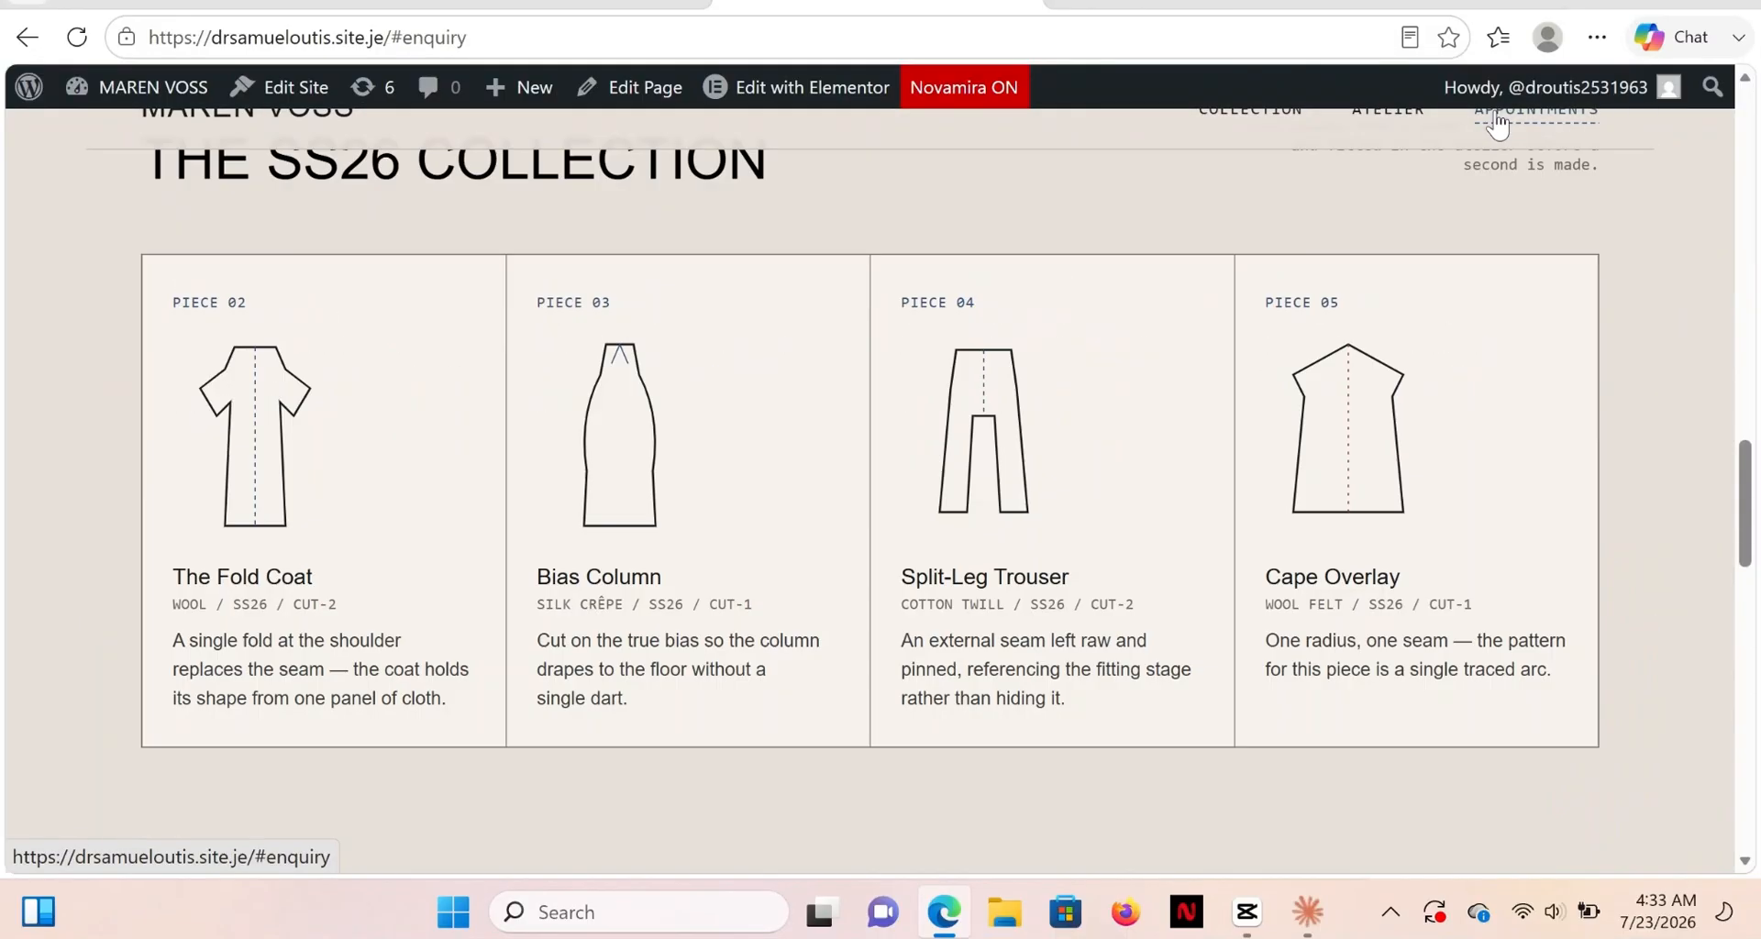
scroll(1497, 119, up, 10)
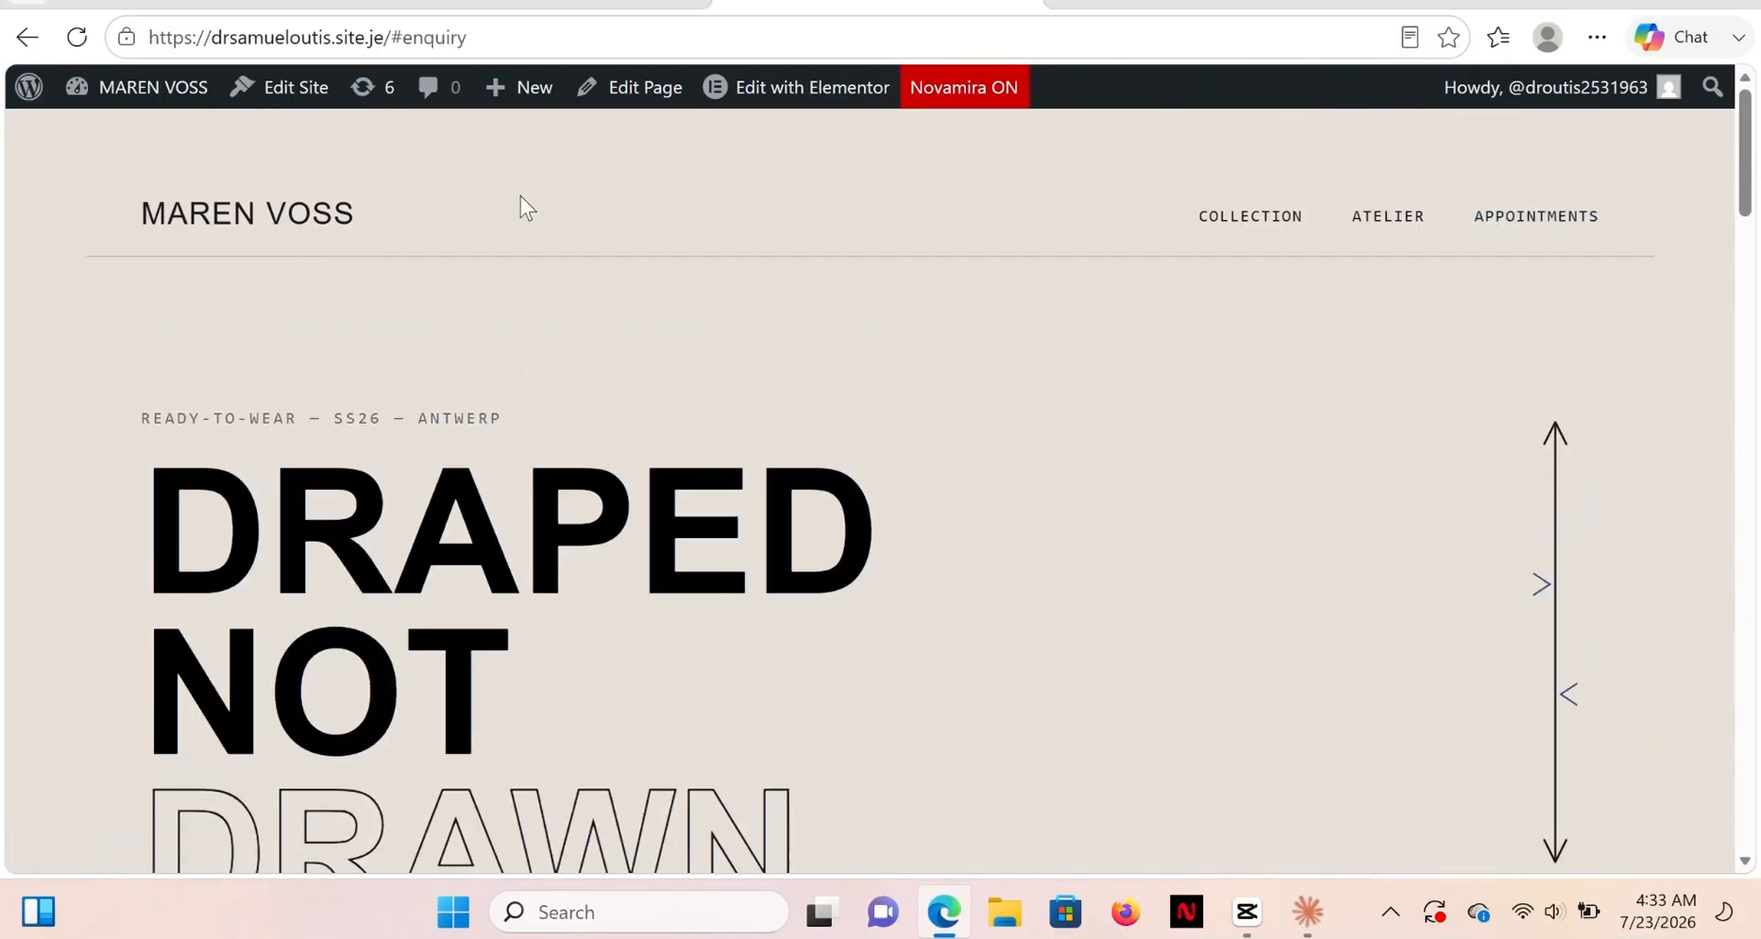
click(226, 218)
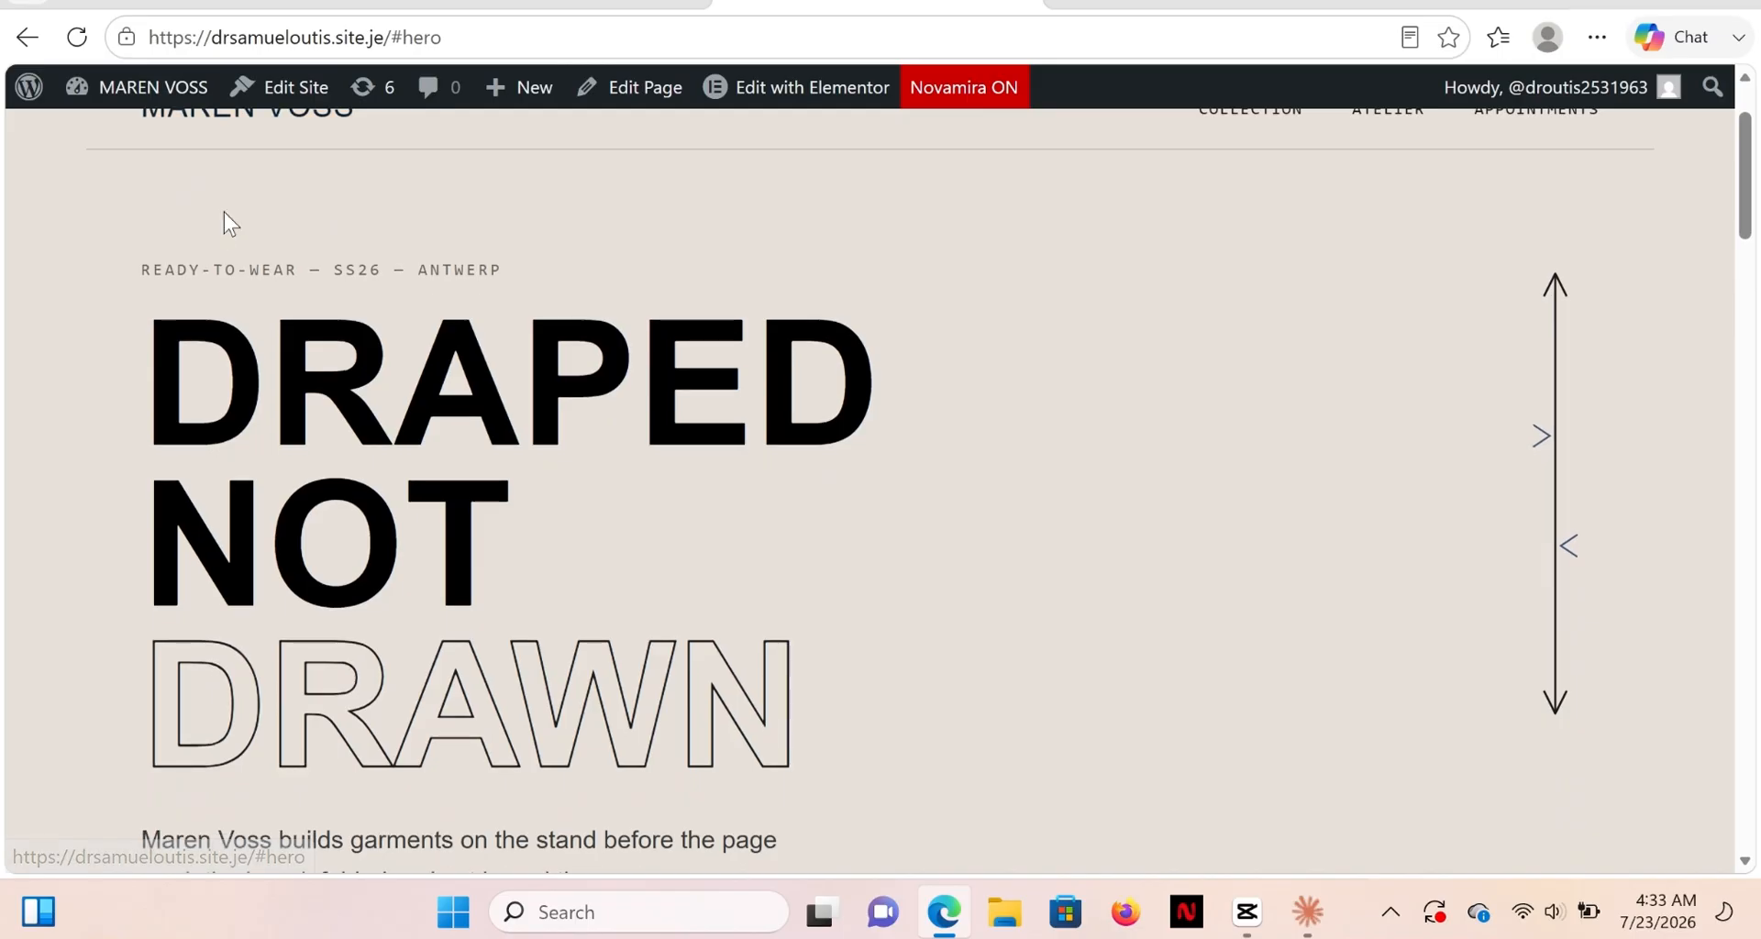
Reload the live homepage and examine it down to the footer, and go back up past the enquiry form to the collection.
click(77, 36)
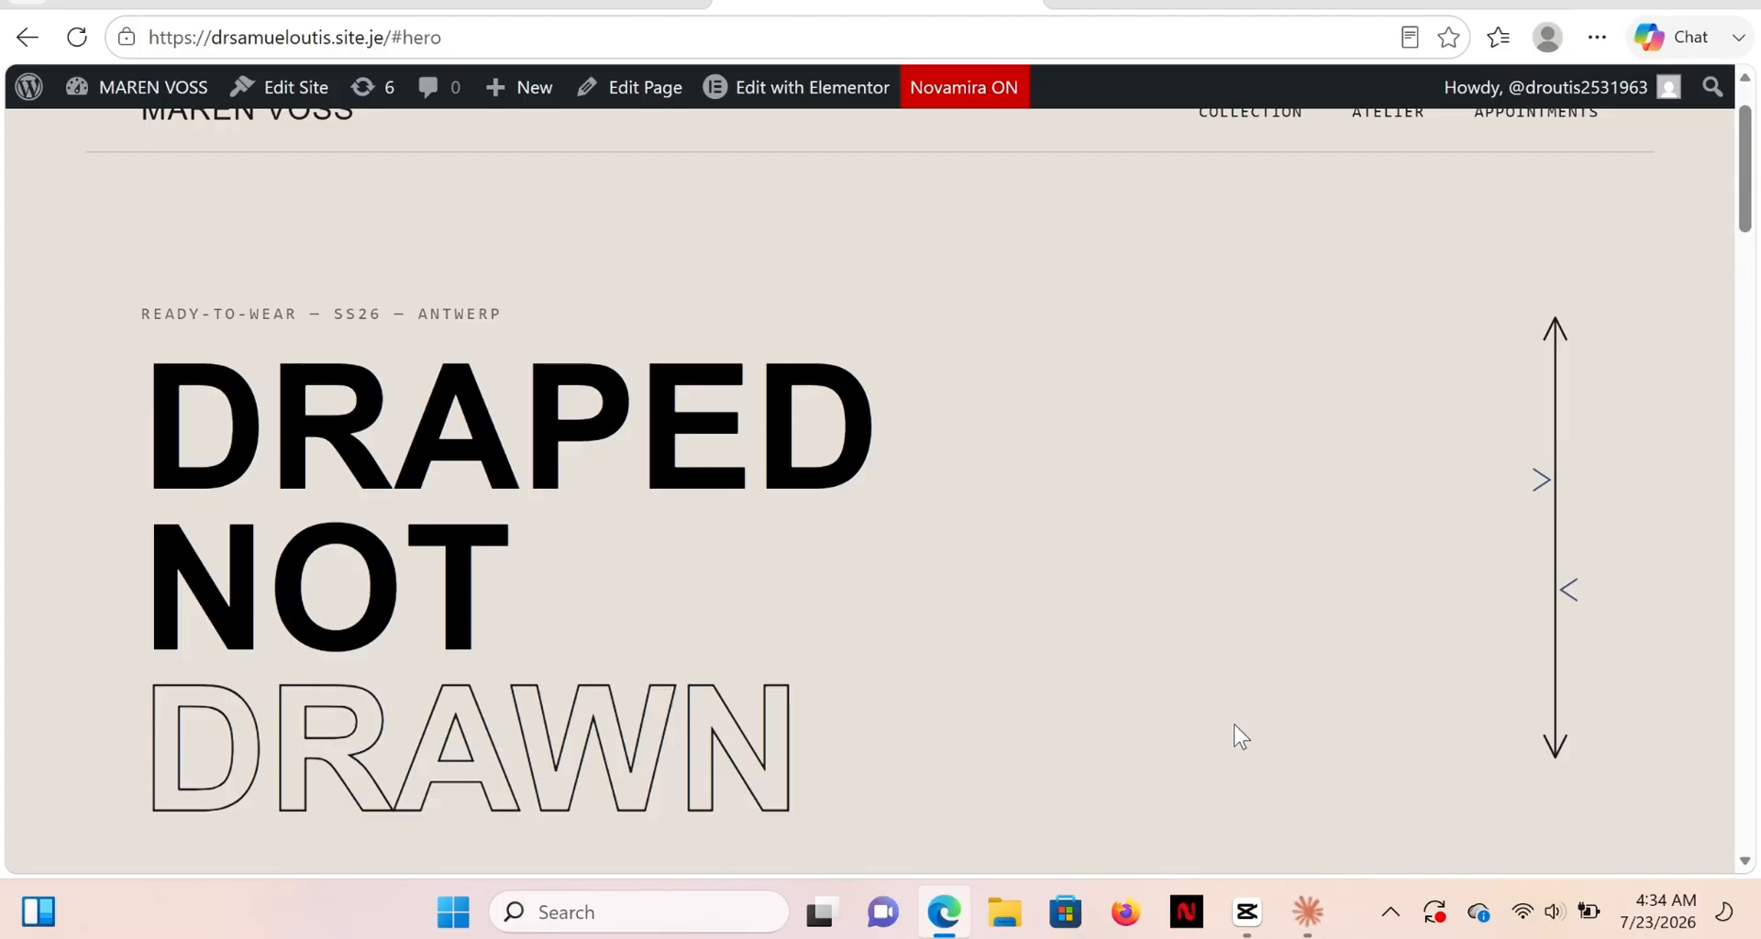
scroll(1240, 737, down, 15)
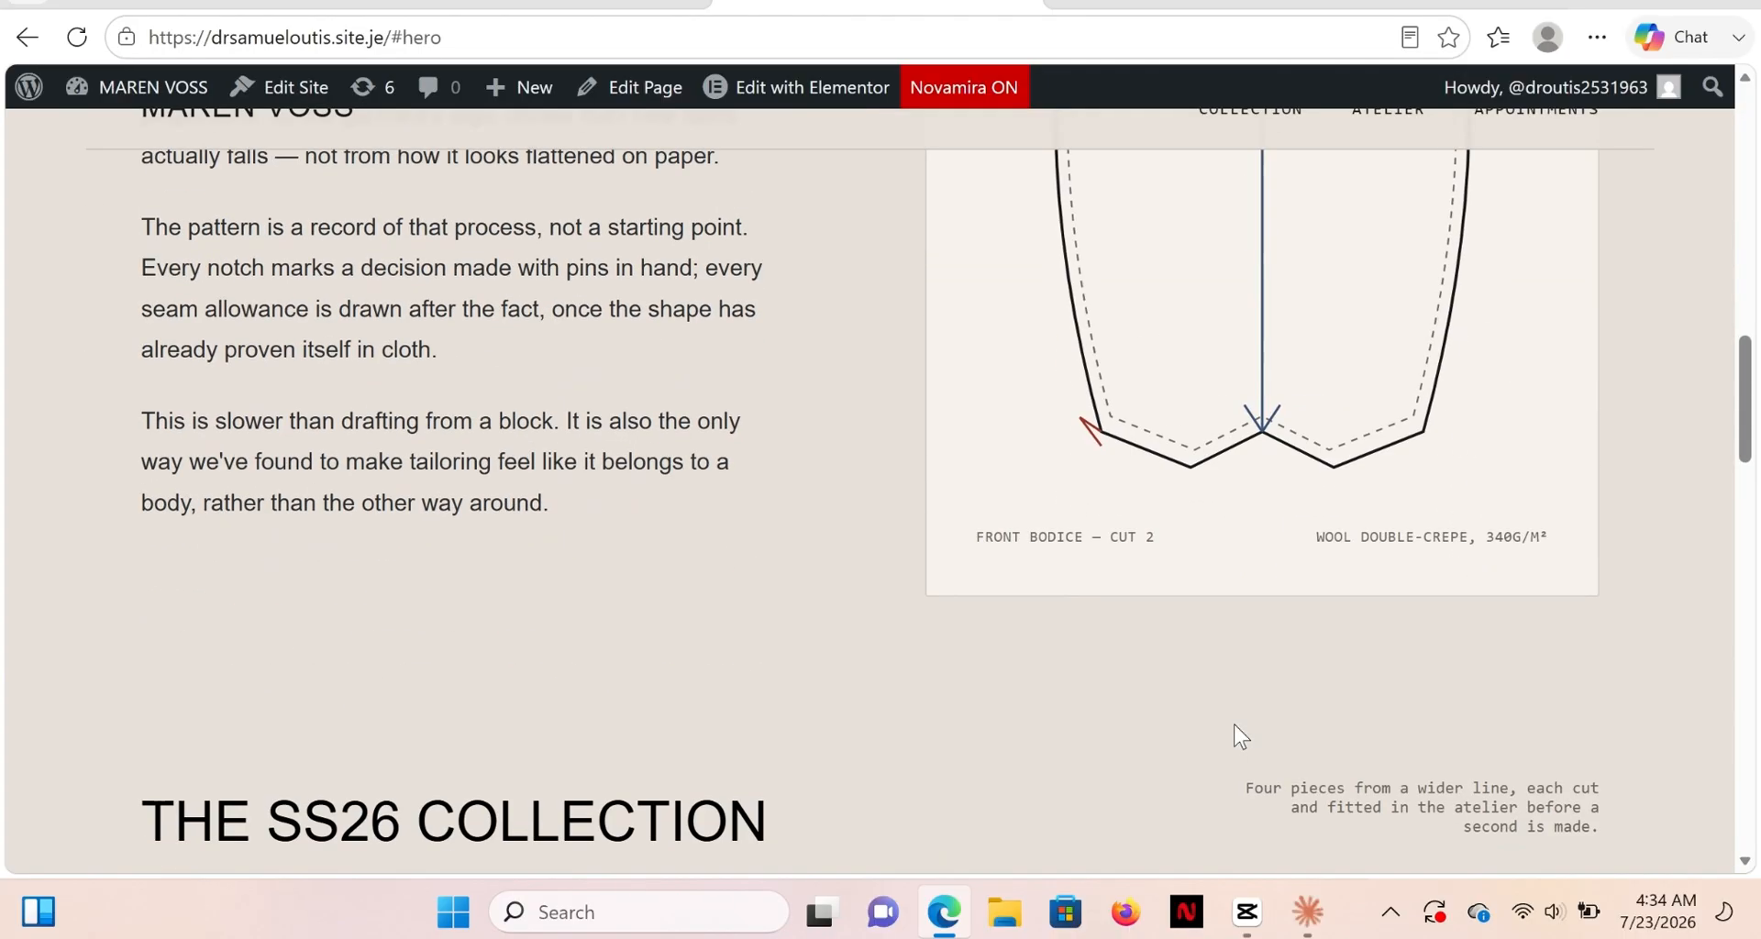
scroll(1239, 737, down, 18)
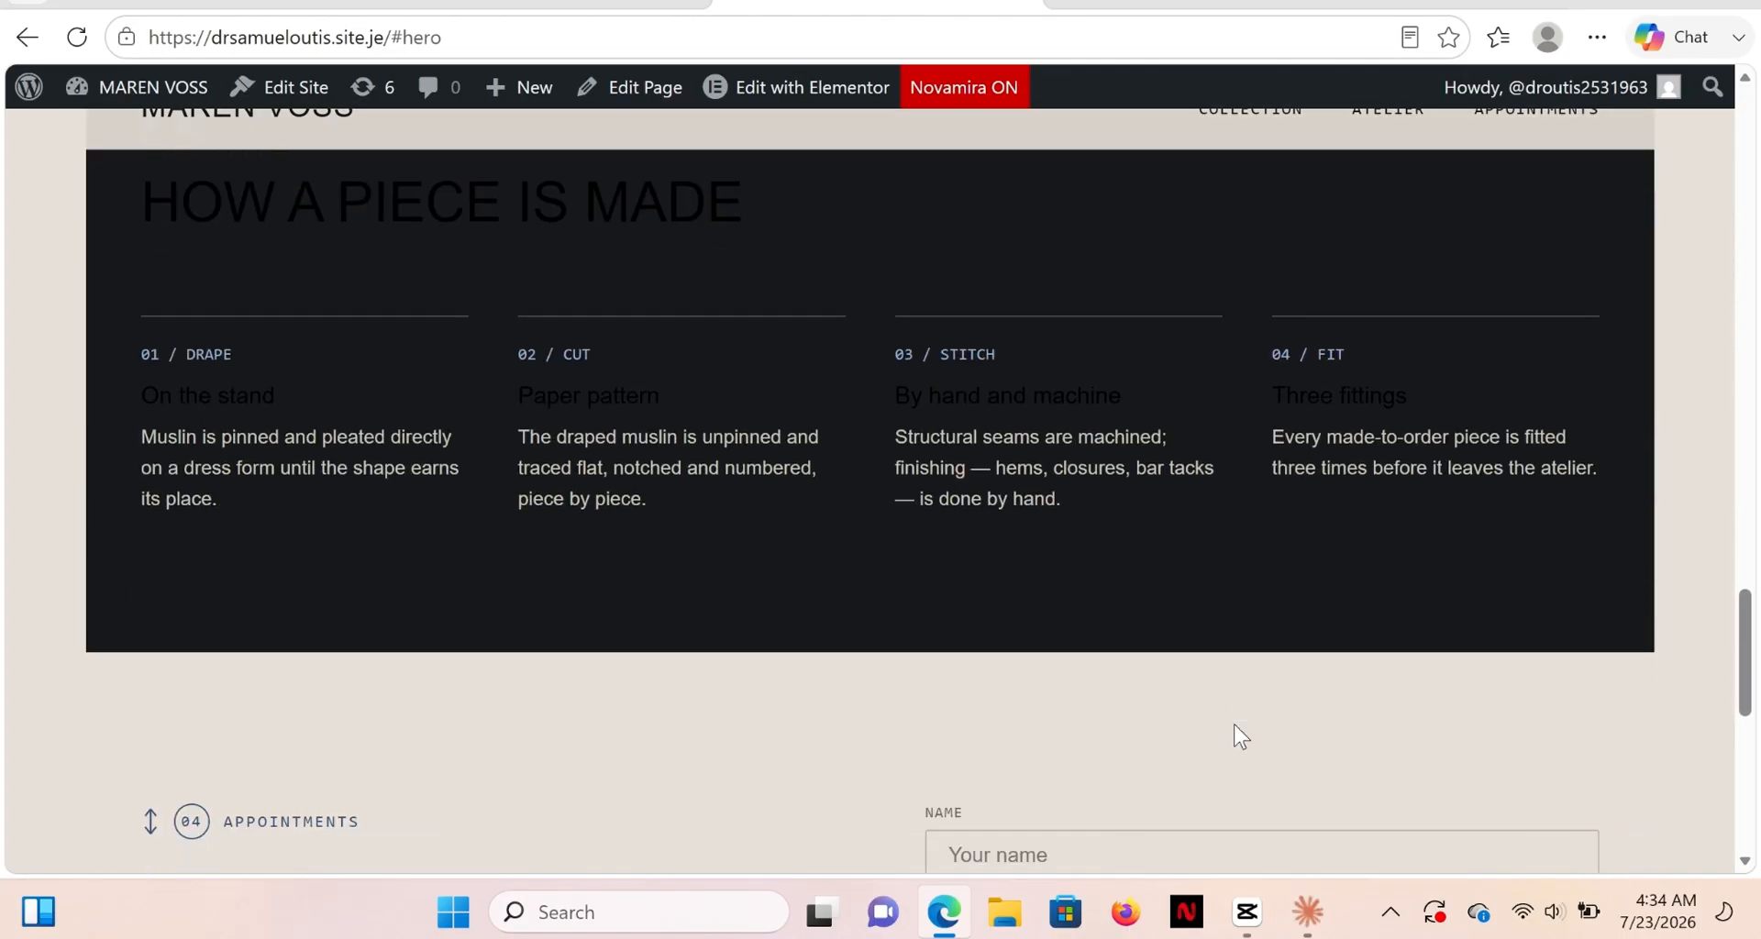
scroll(1239, 736, down, 9)
scroll(1240, 736, up, 4)
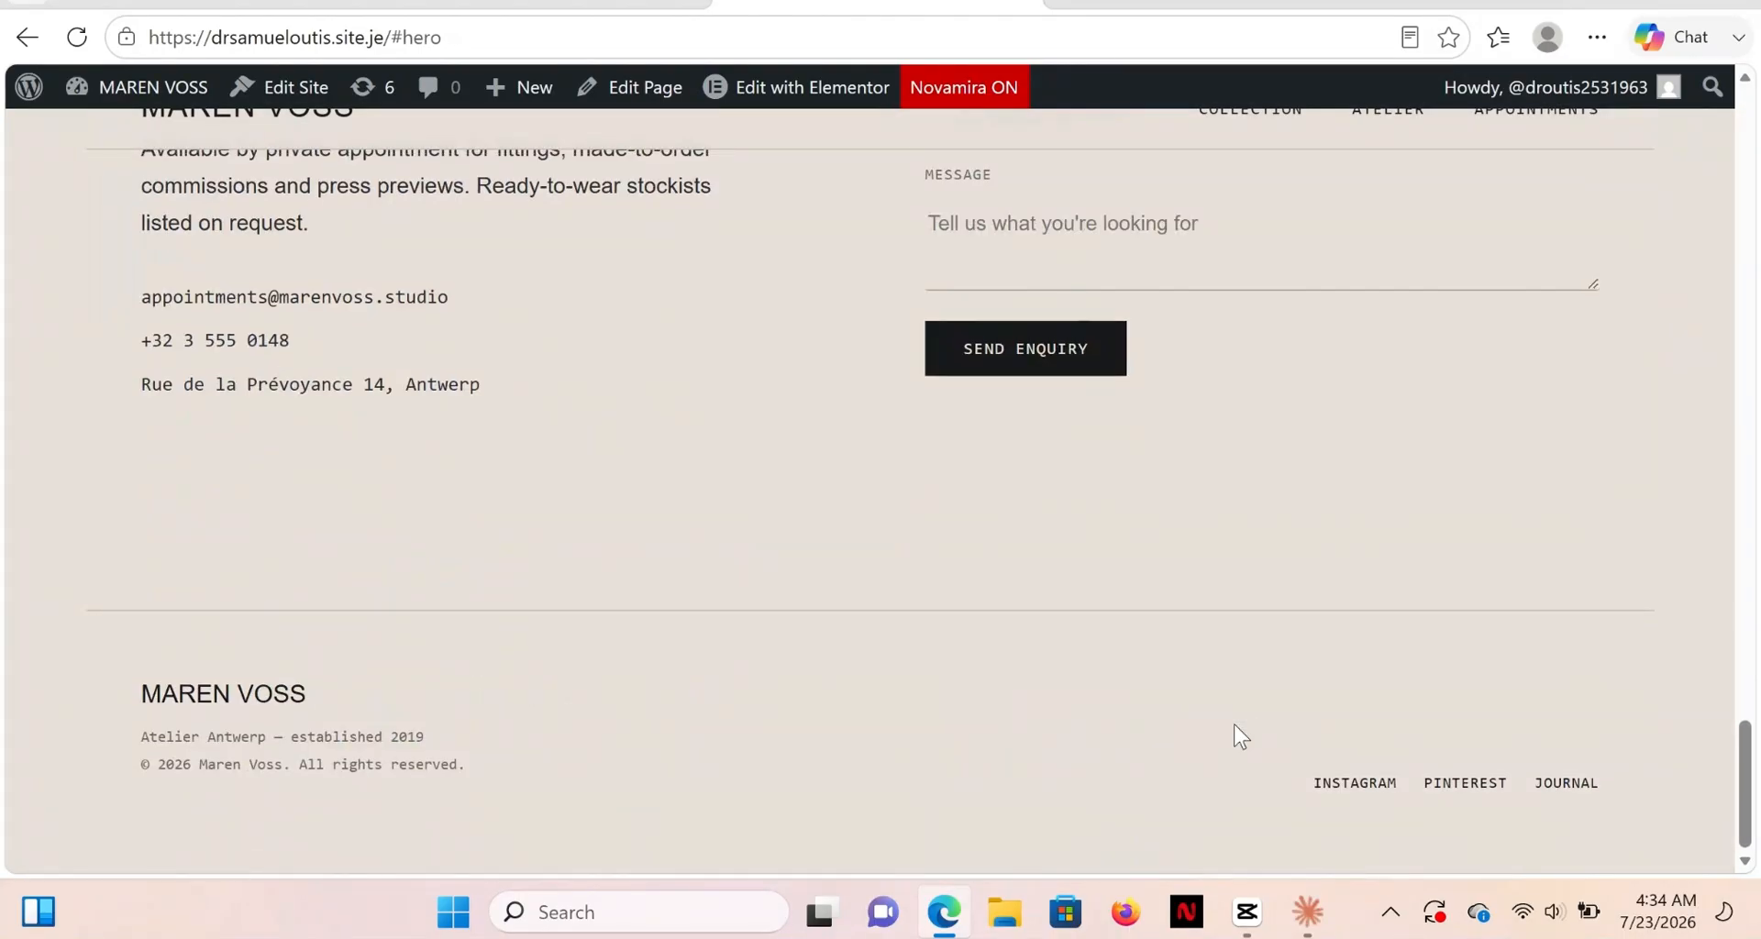
scroll(1240, 737, up, 5)
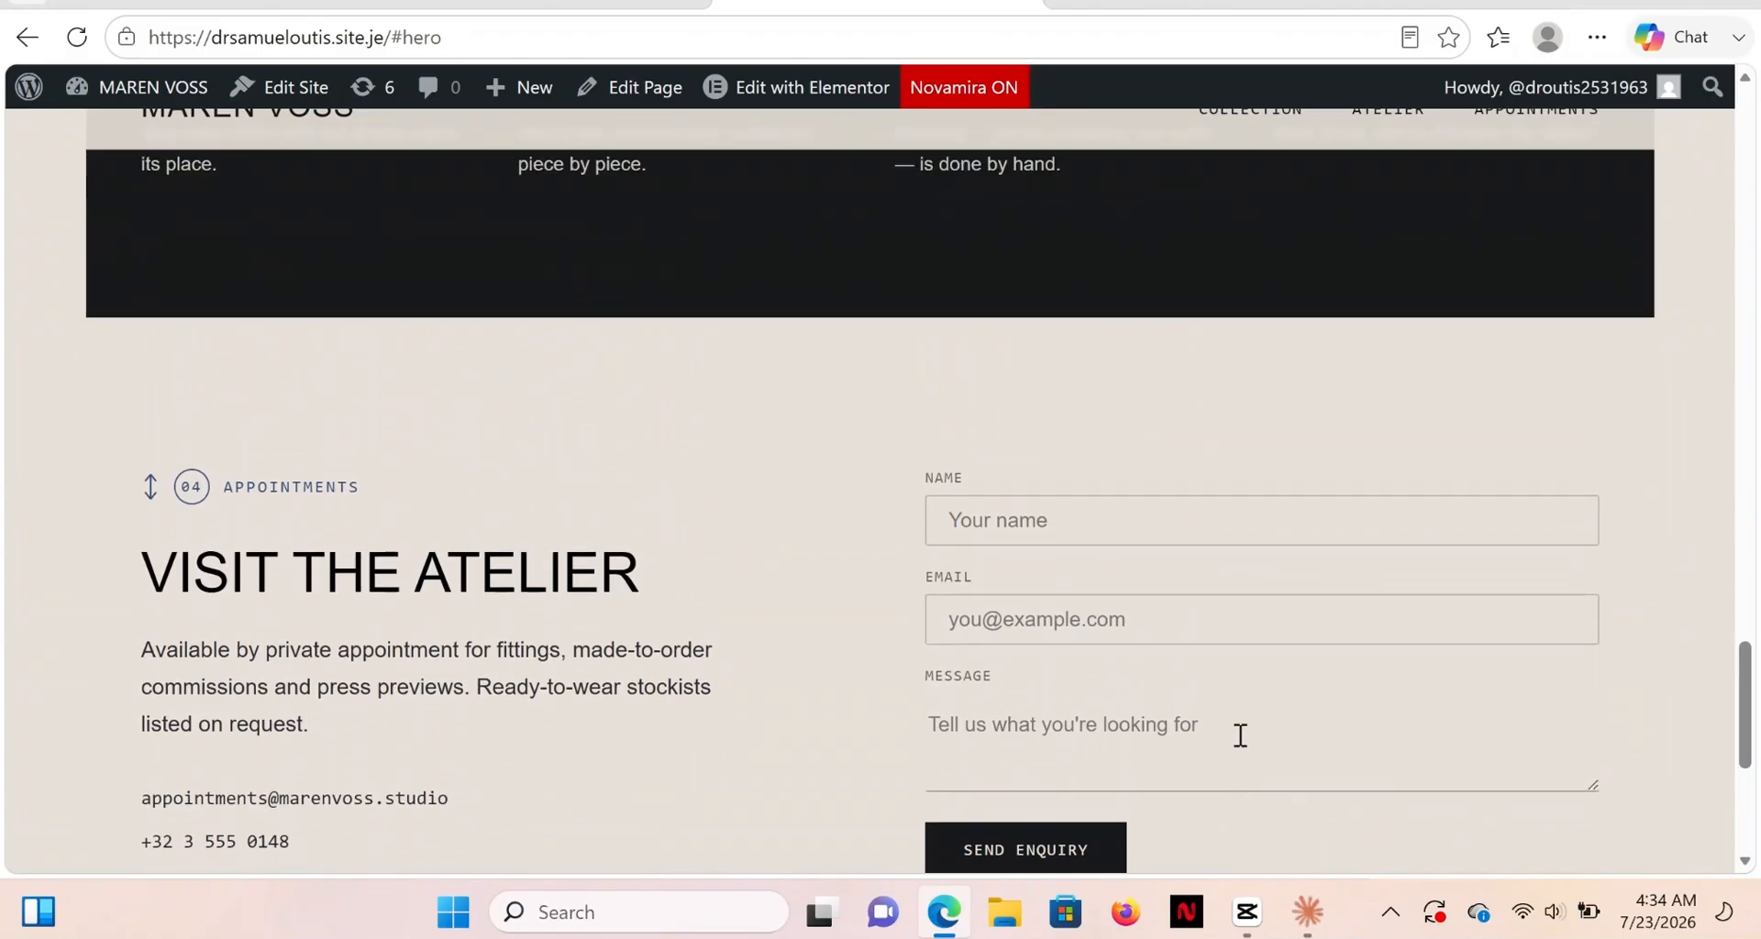
scroll(1240, 736, up, 6)
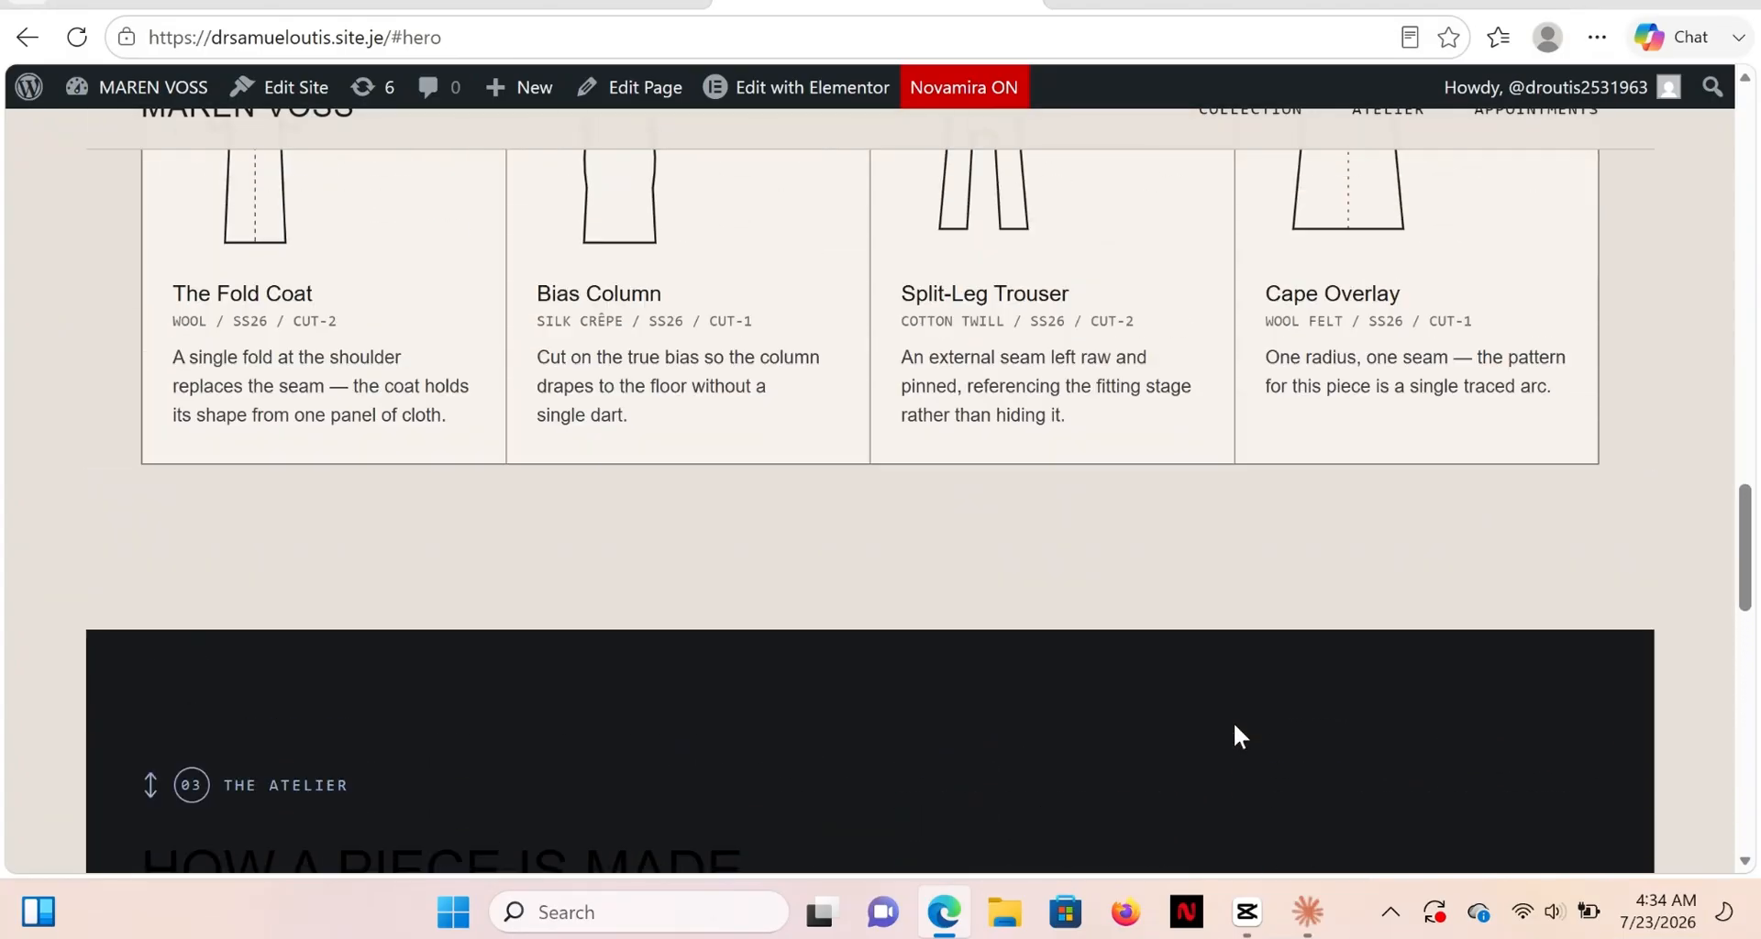
Review the live homepage once more from the hero through the draping notes, collection, atelier and enquiry sections to the footer, and return to the hero.
scroll(1239, 736, up, 8)
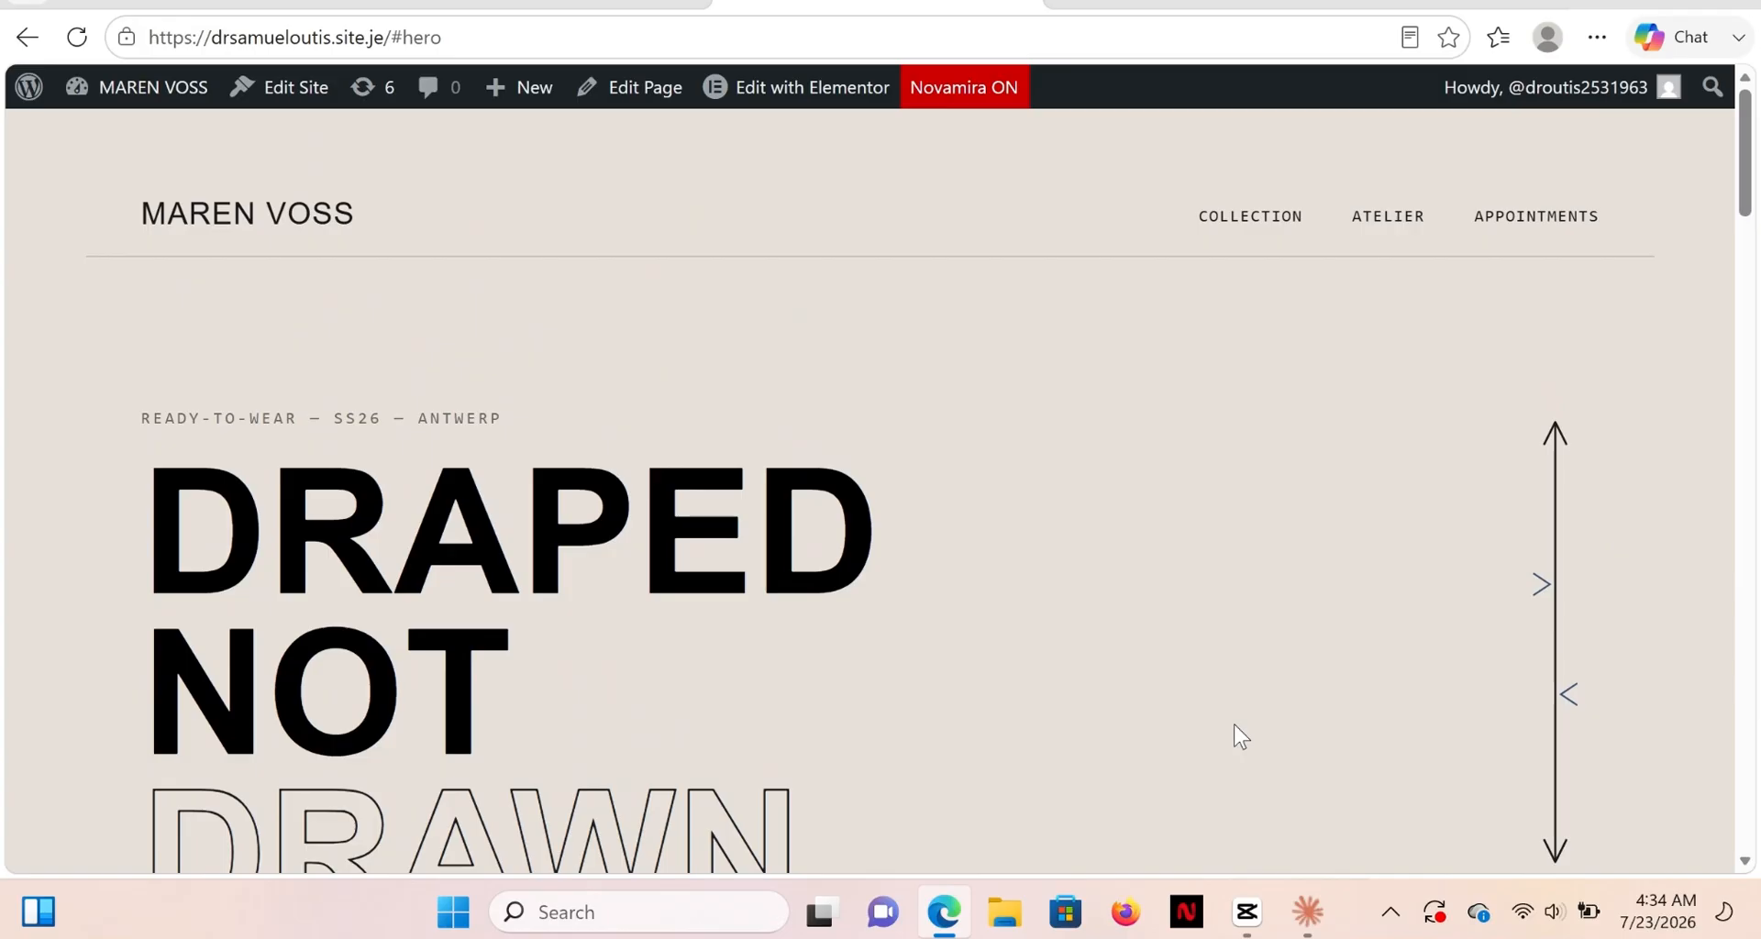
scroll(1240, 737, down, 6)
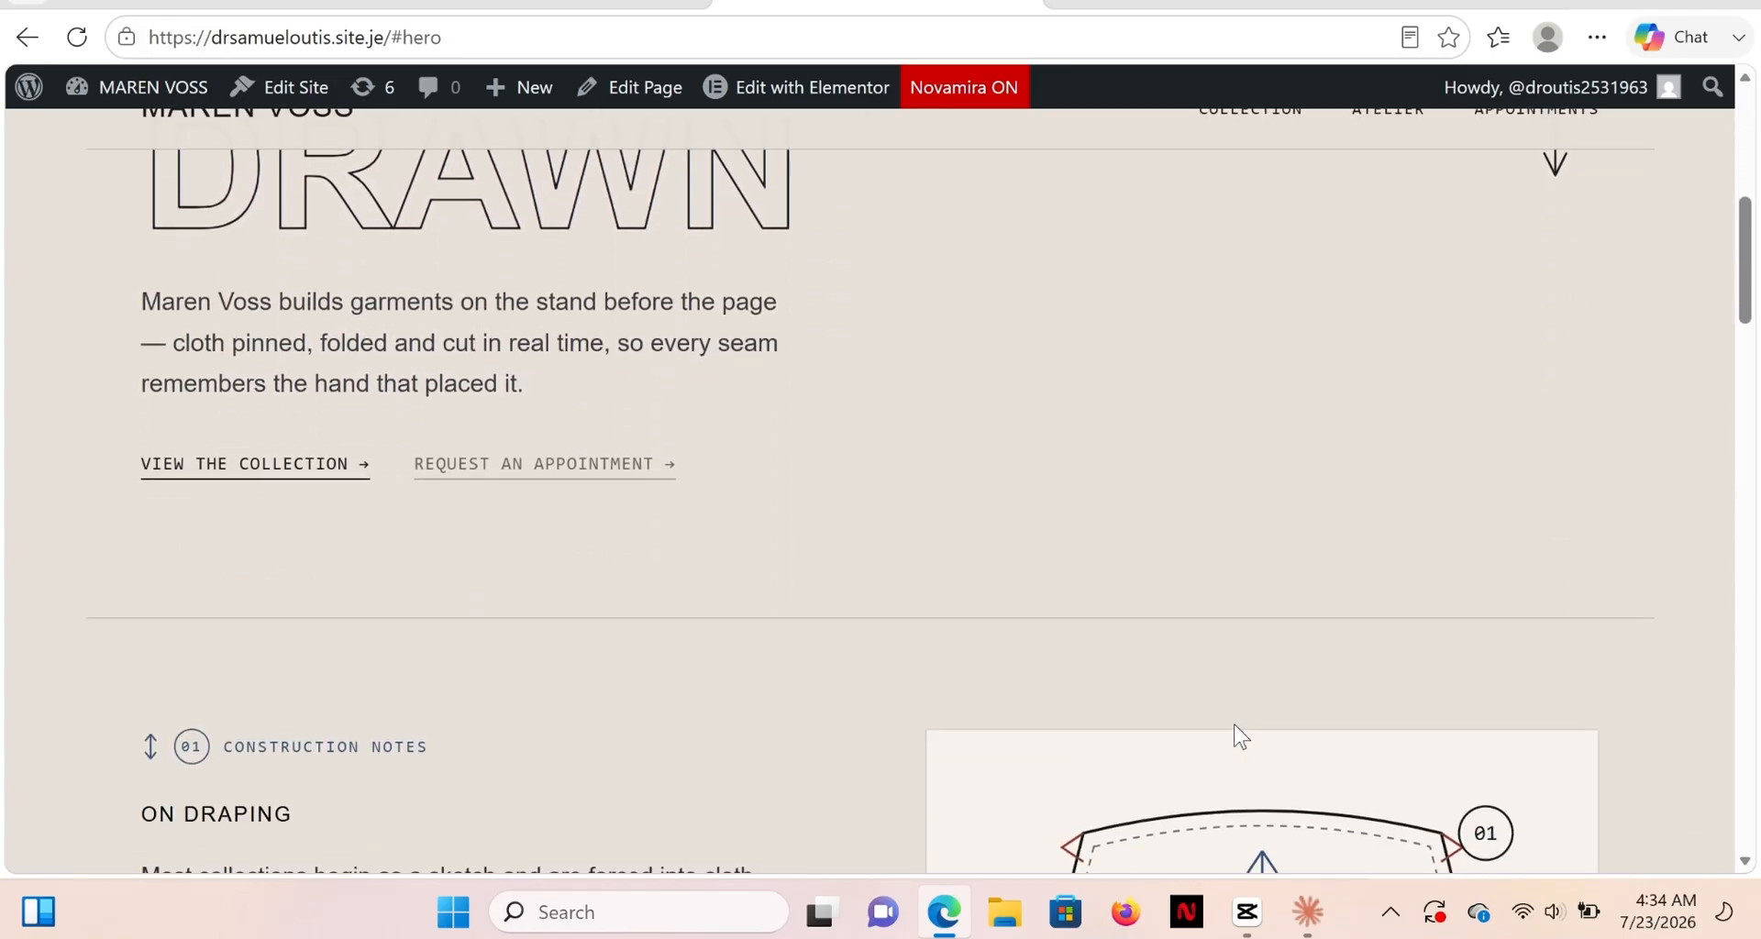
scroll(1240, 736, down, 6)
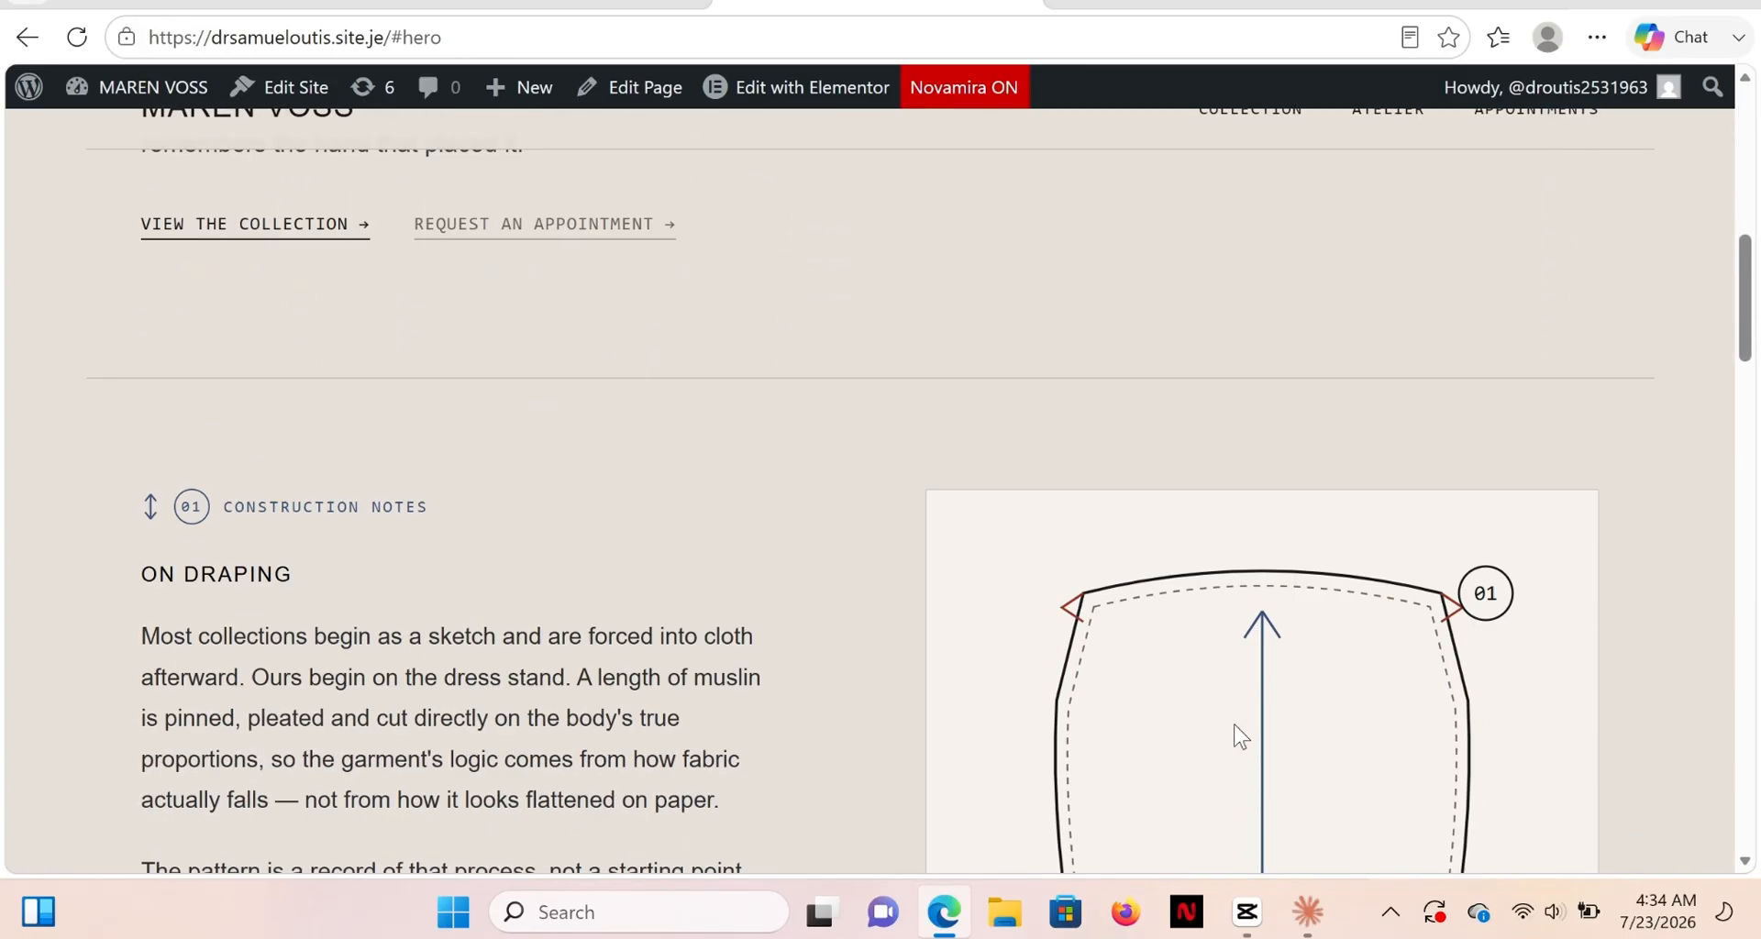
scroll(1240, 736, down, 10)
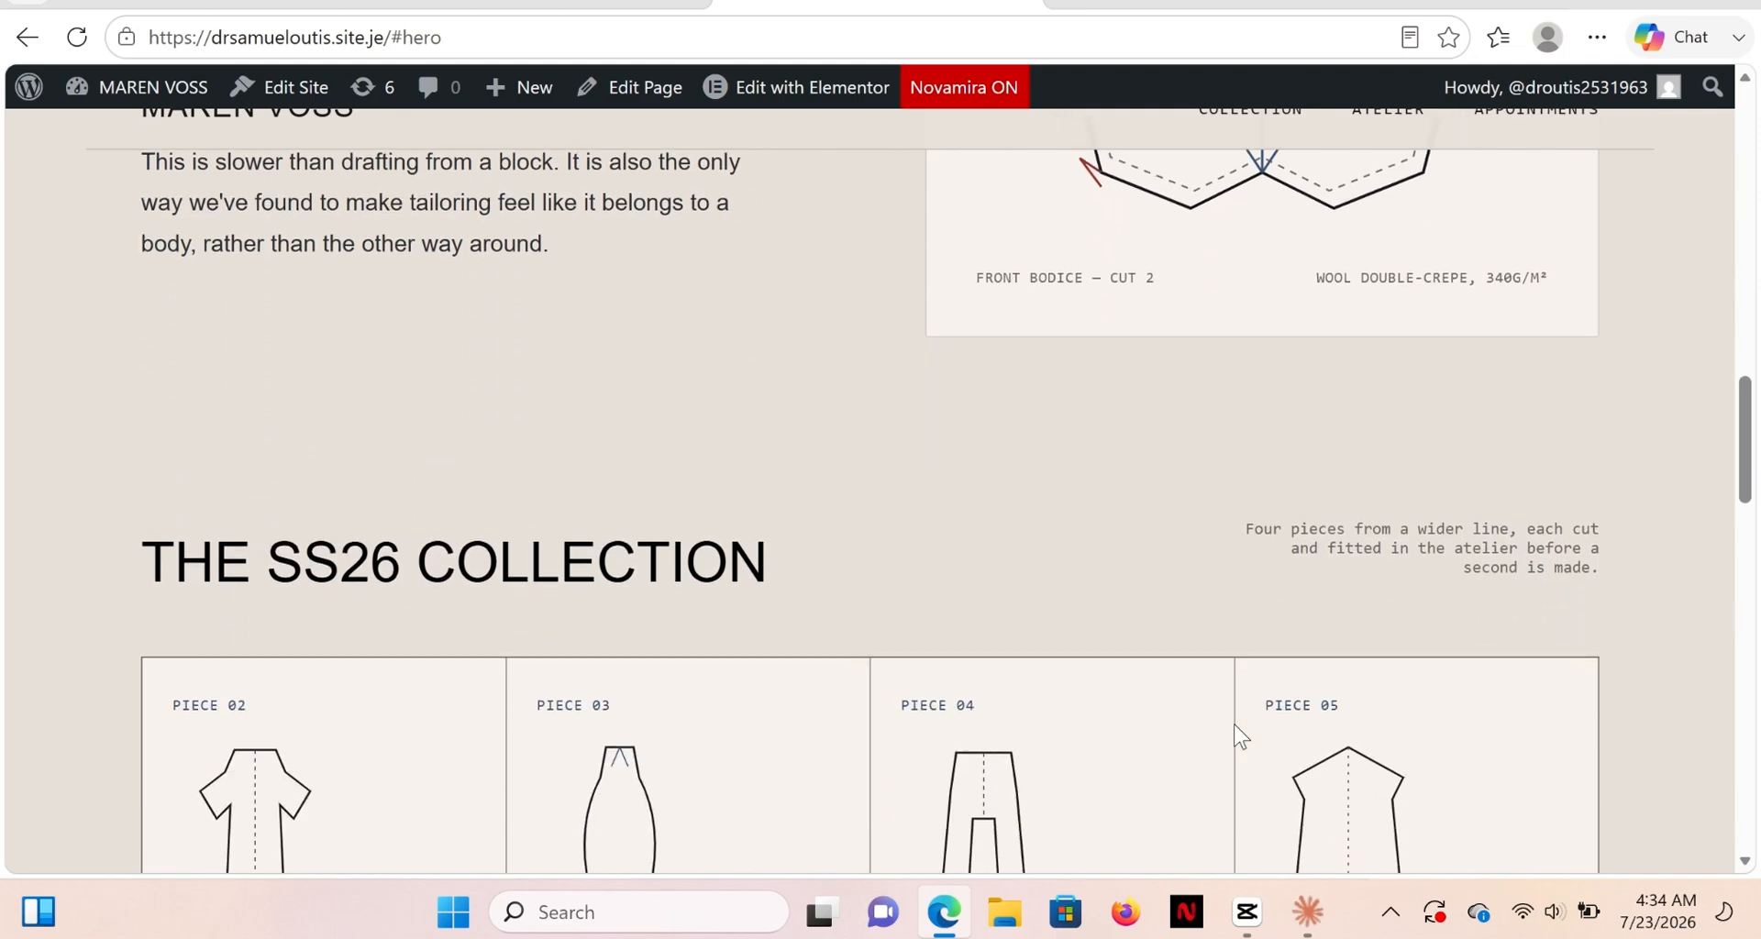
scroll(1240, 736, down, 10)
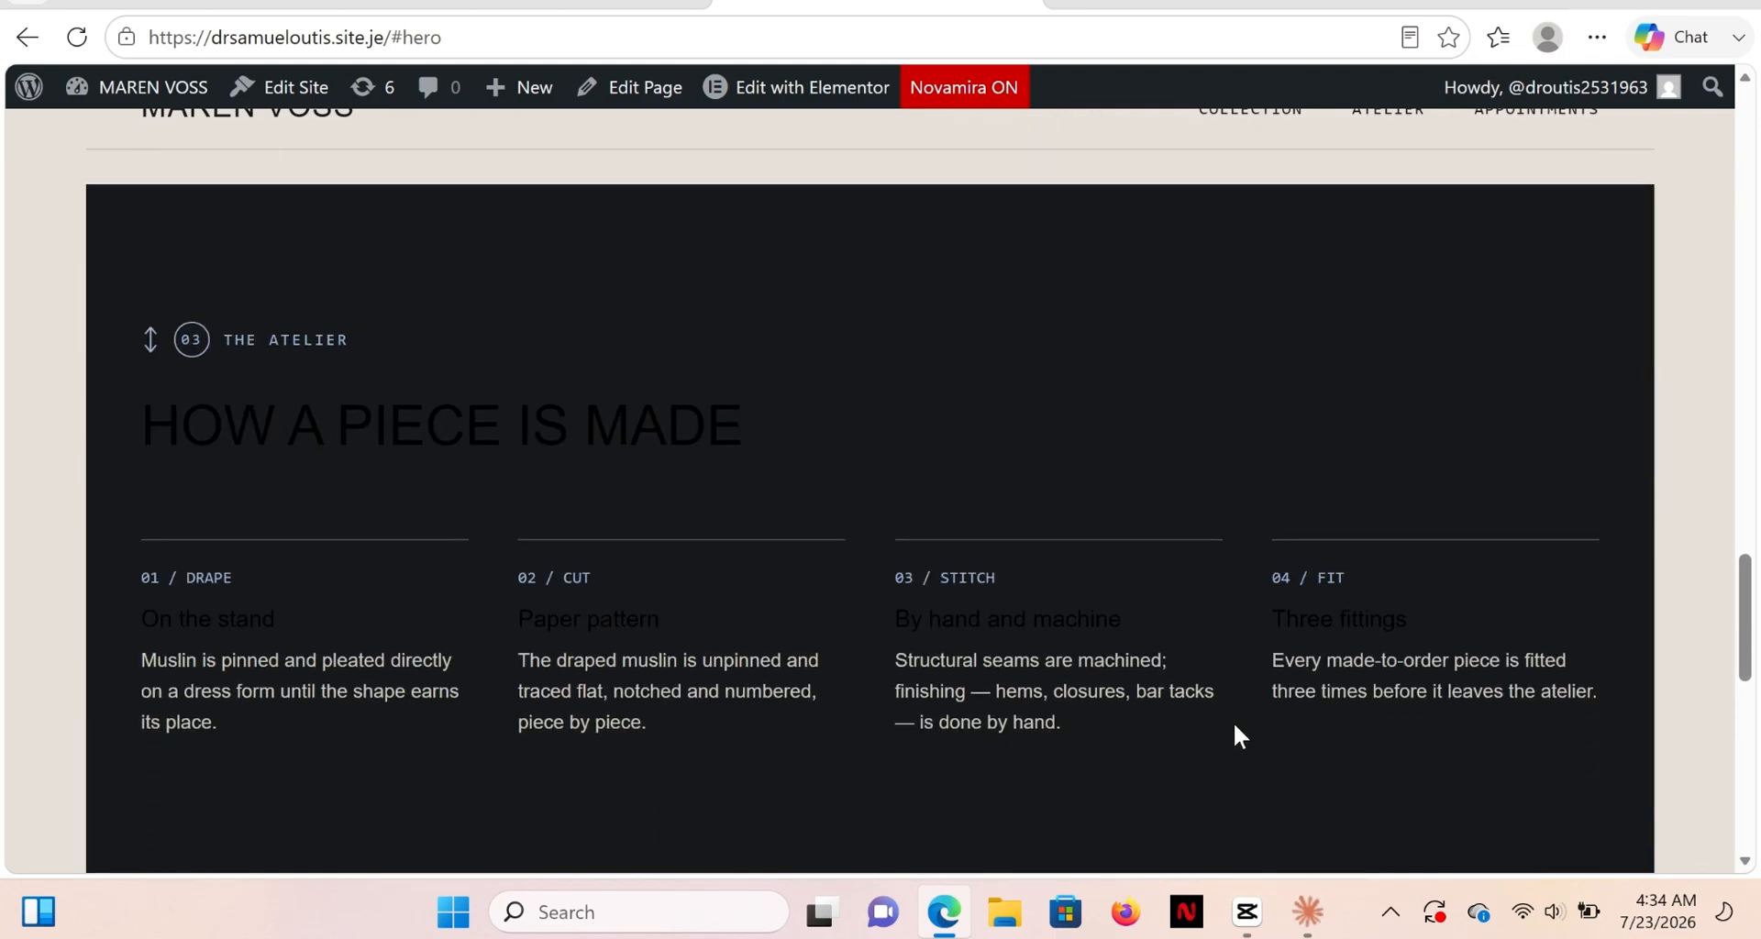
scroll(1236, 724, down, 5)
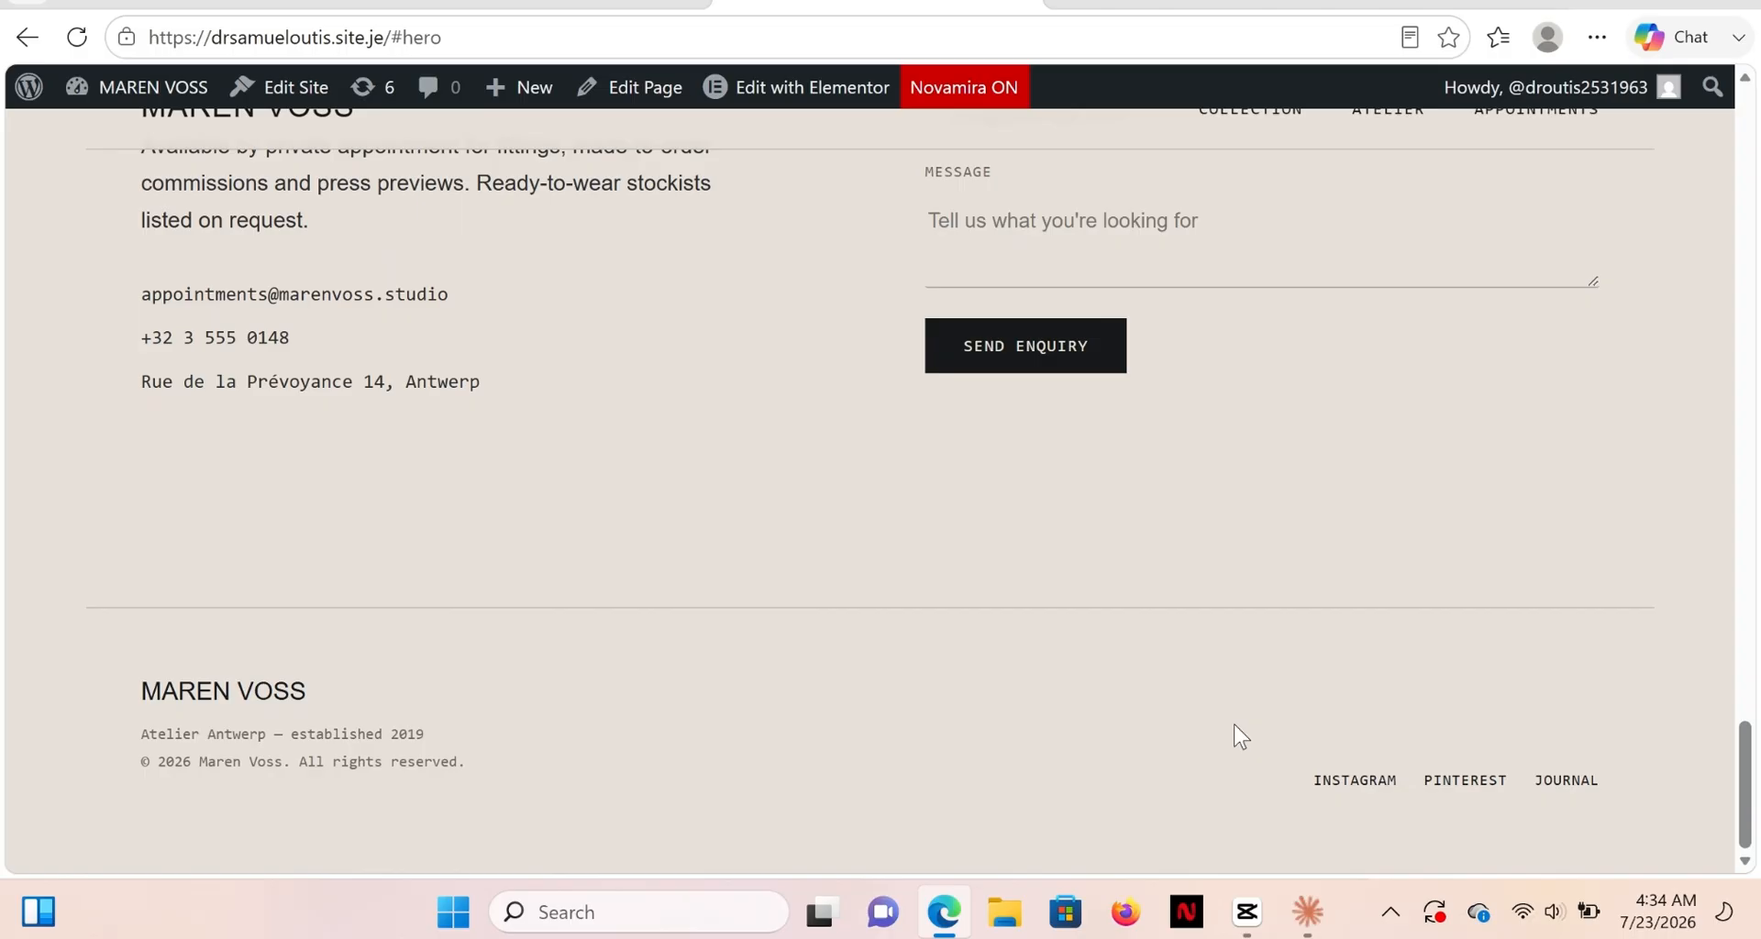
scroll(1235, 726, up, 3)
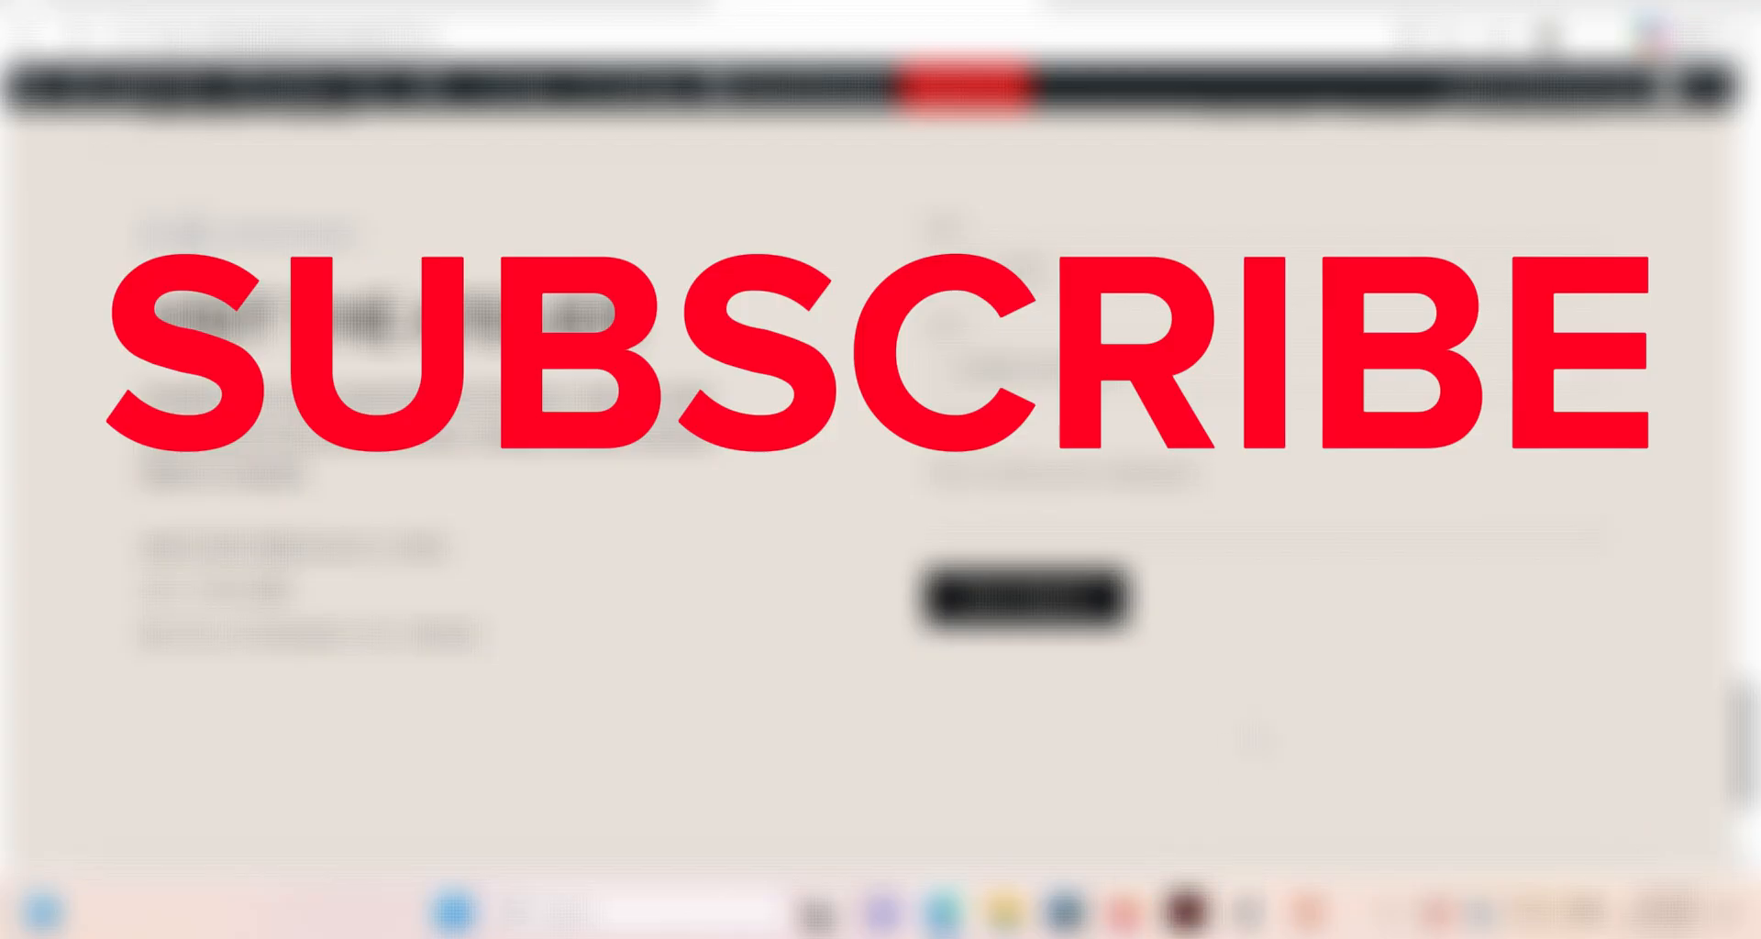
scroll(1256, 738, up, 8)
scroll(1255, 738, up, 10)
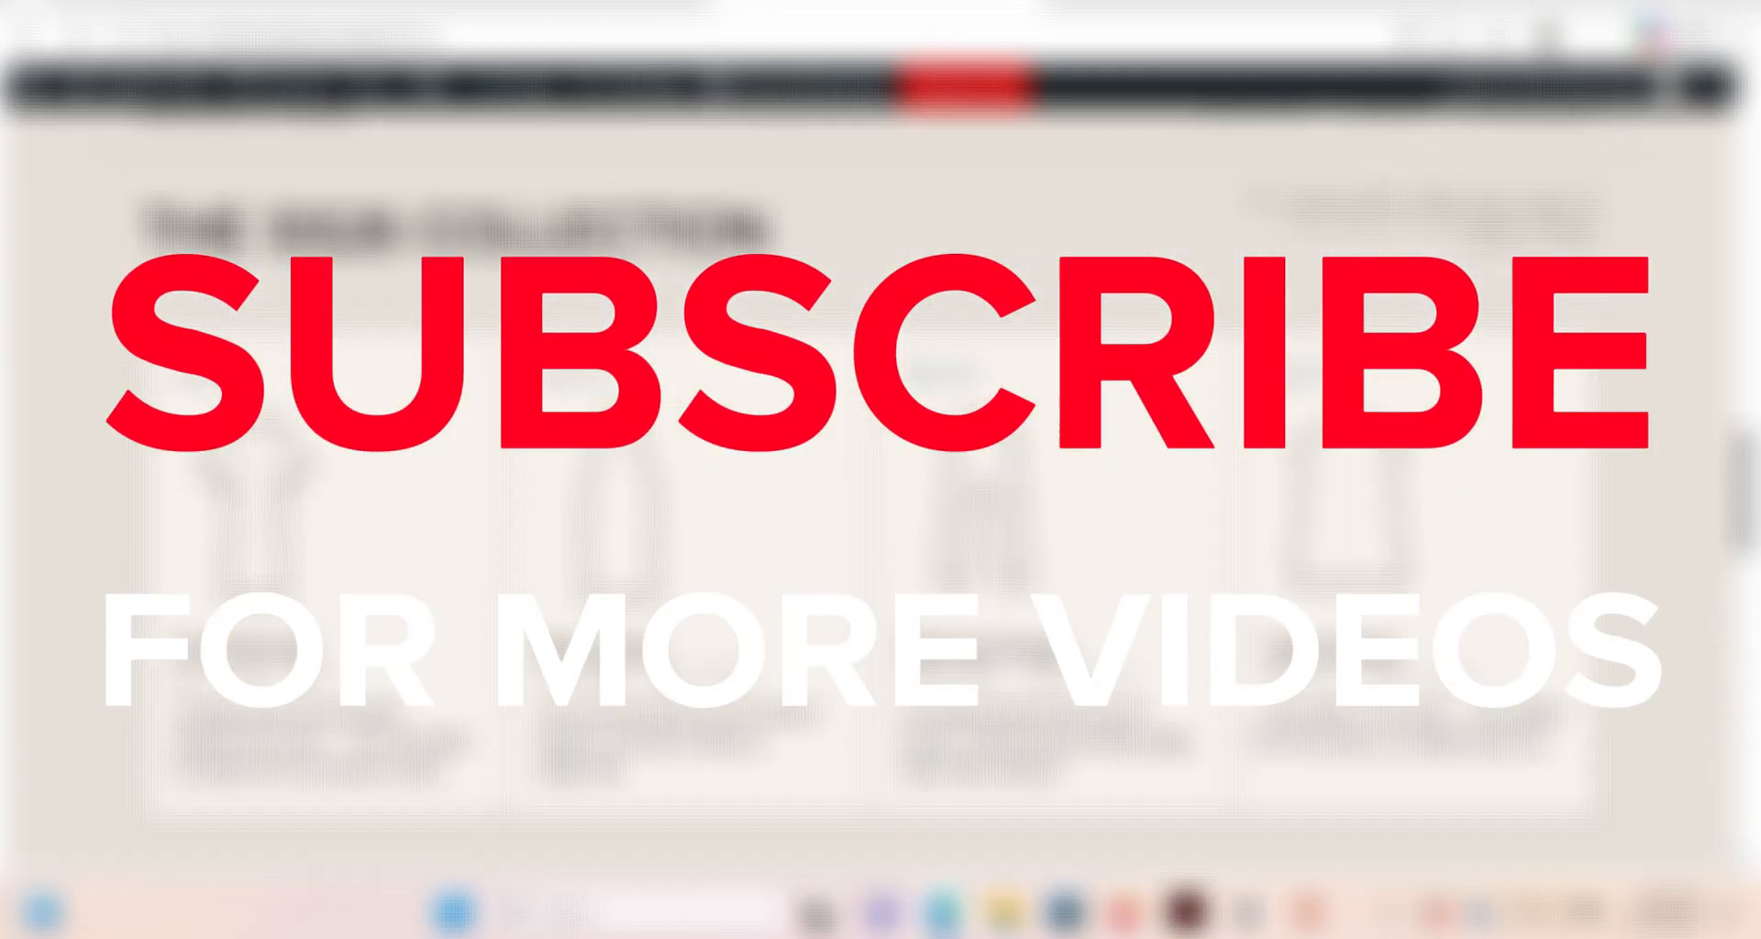
scroll(1256, 739, up, 5)
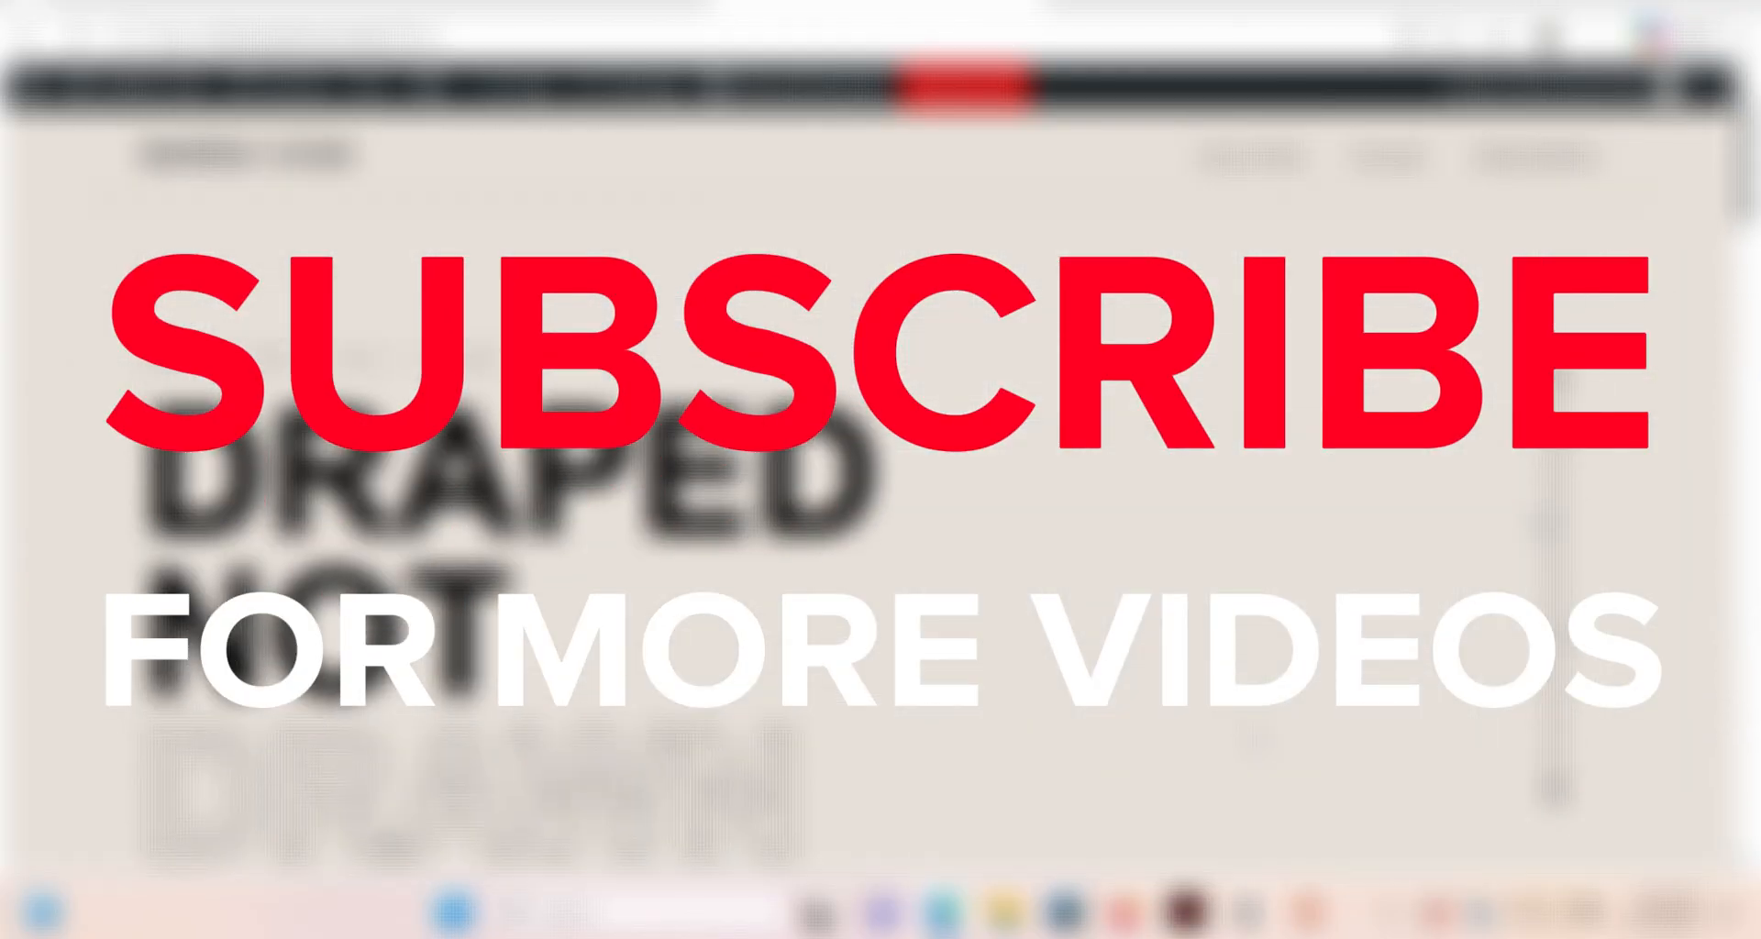